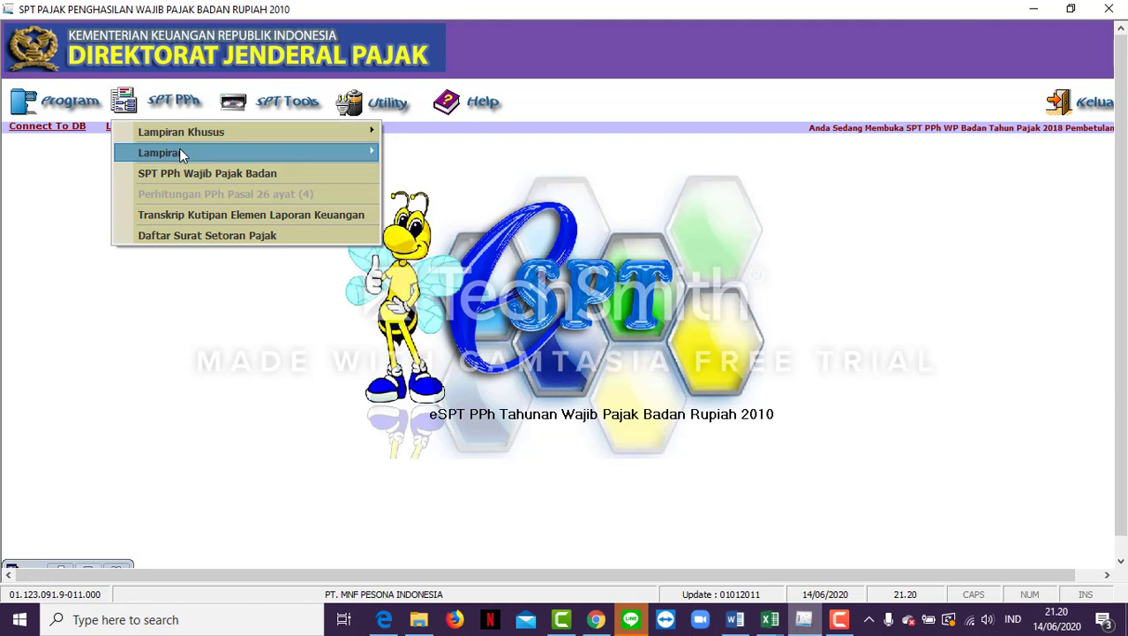
Open Formulir 1771-III - Kredit Pajak Dalam Negeri and start a new tax credit entry.
mouse_move(352, 153)
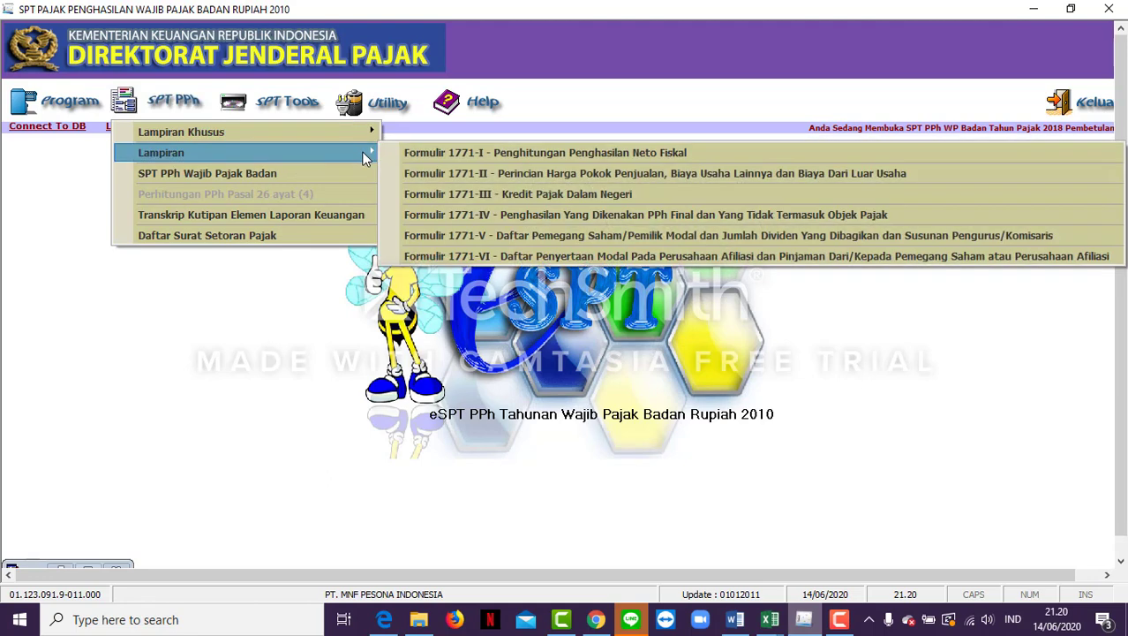
left_click(436, 194)
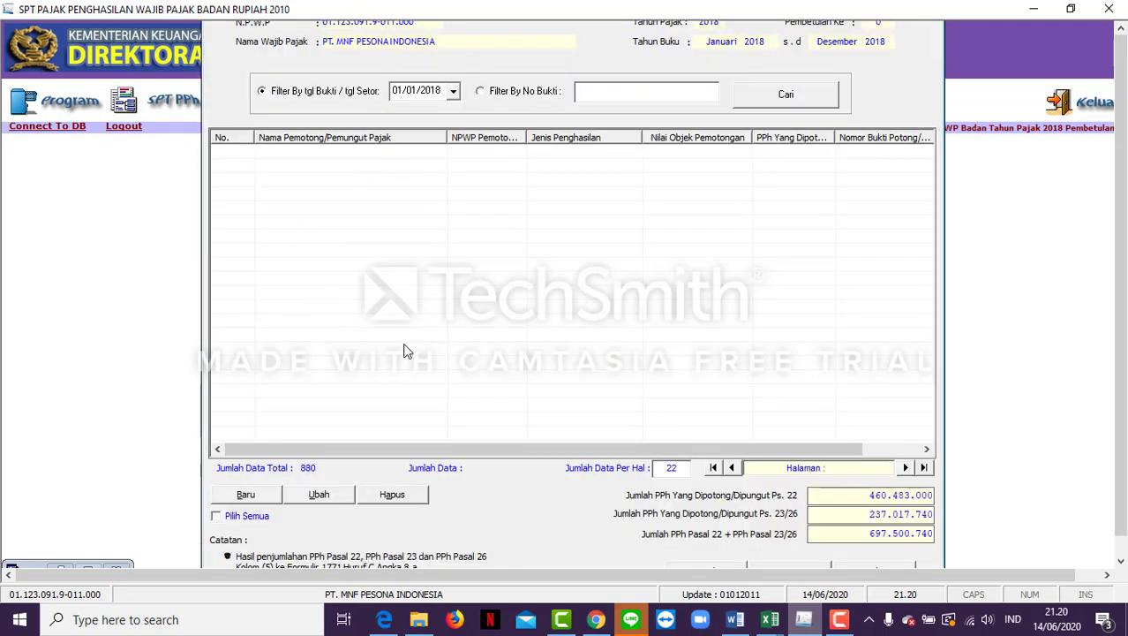
left_click(251, 497)
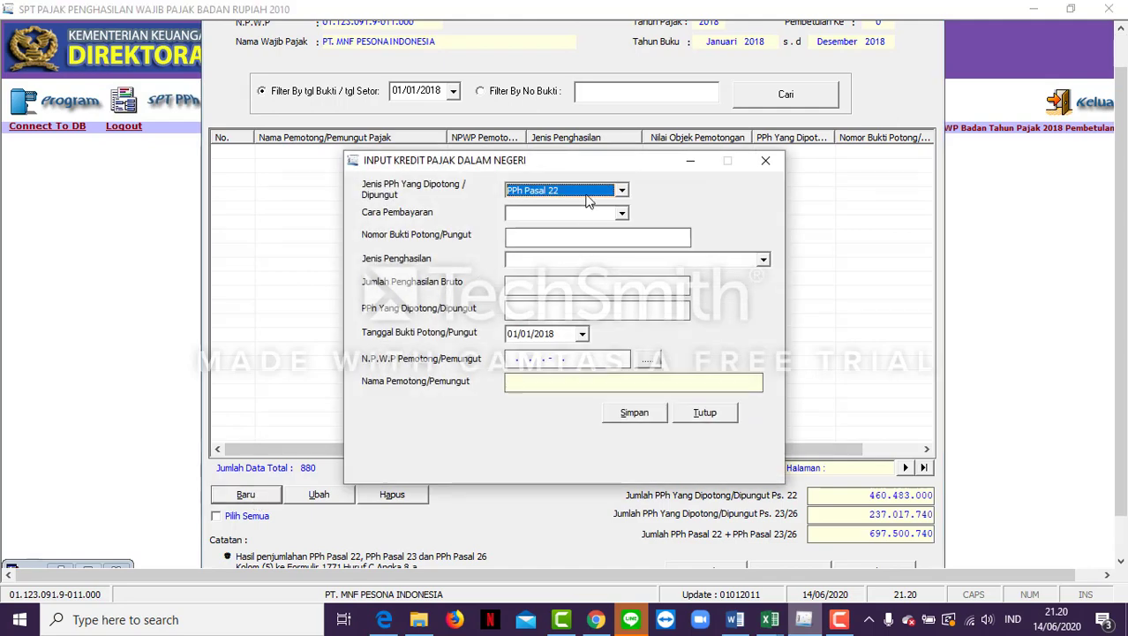
Set the entry's tax type to PPh Pasal 22 and payment method to Dibayar Sendiri, and close the entry and form without saving.
left_click(624, 191)
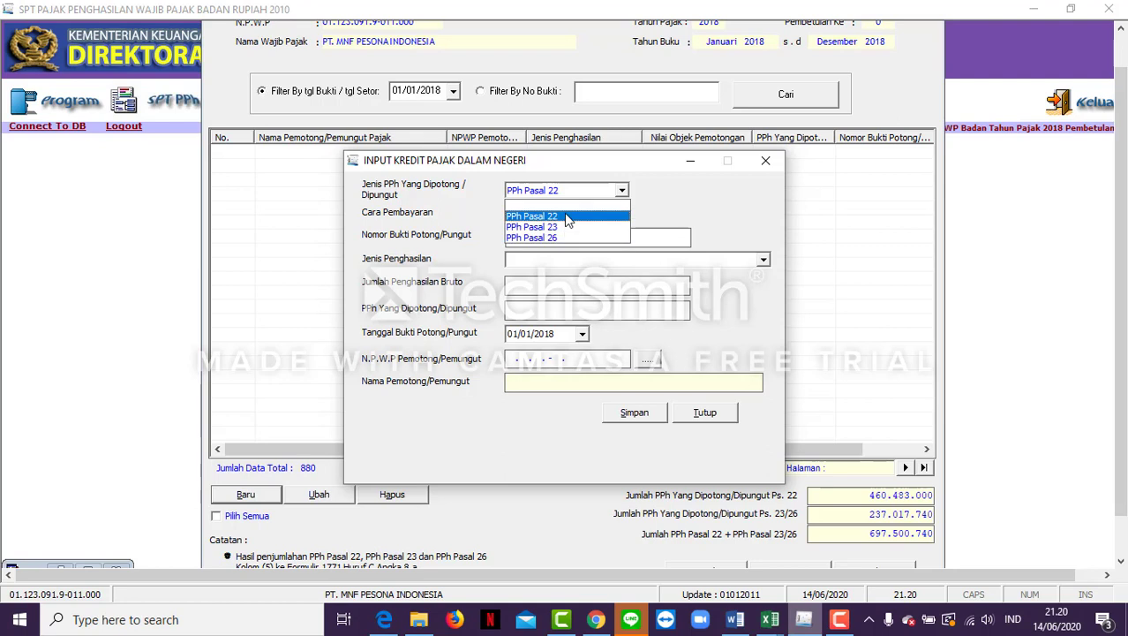
left_click(565, 216)
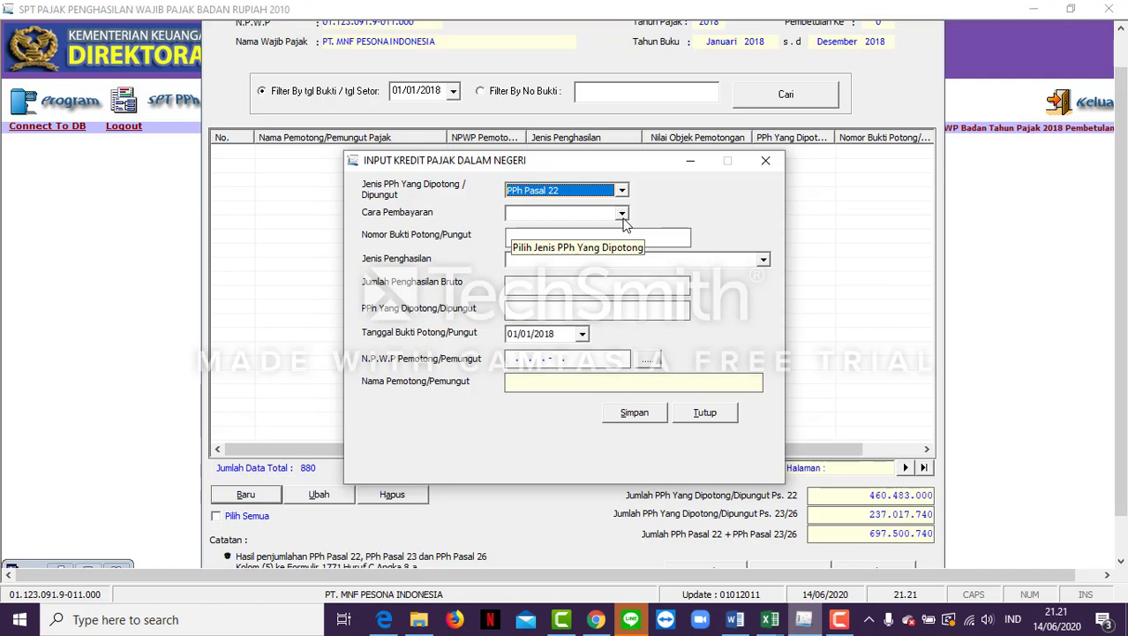
left_click(623, 215)
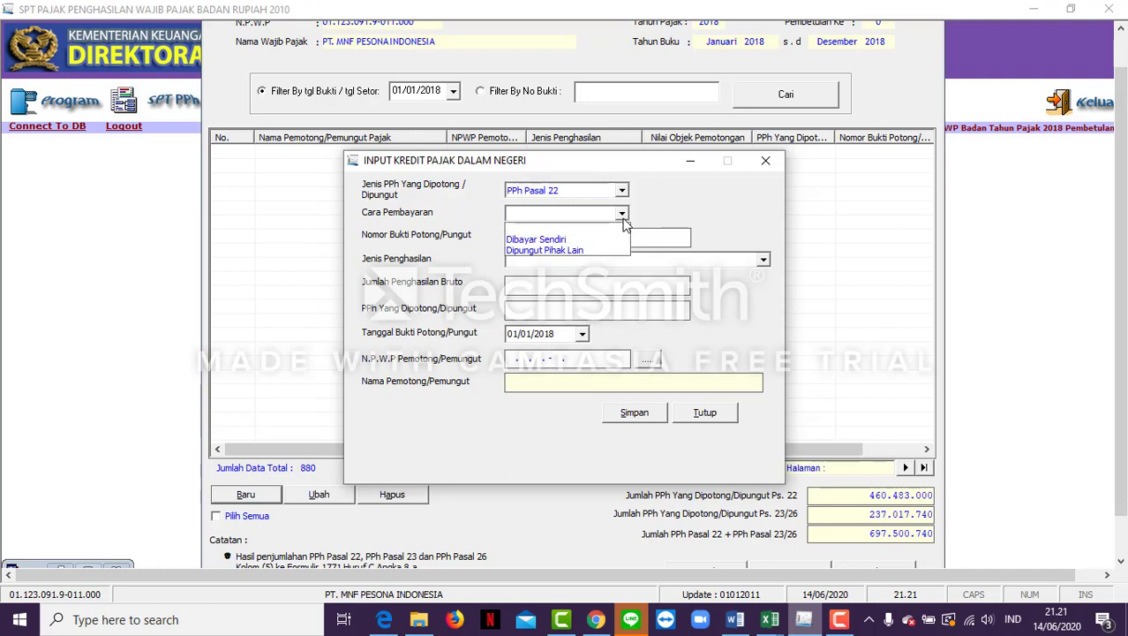
left_click(559, 241)
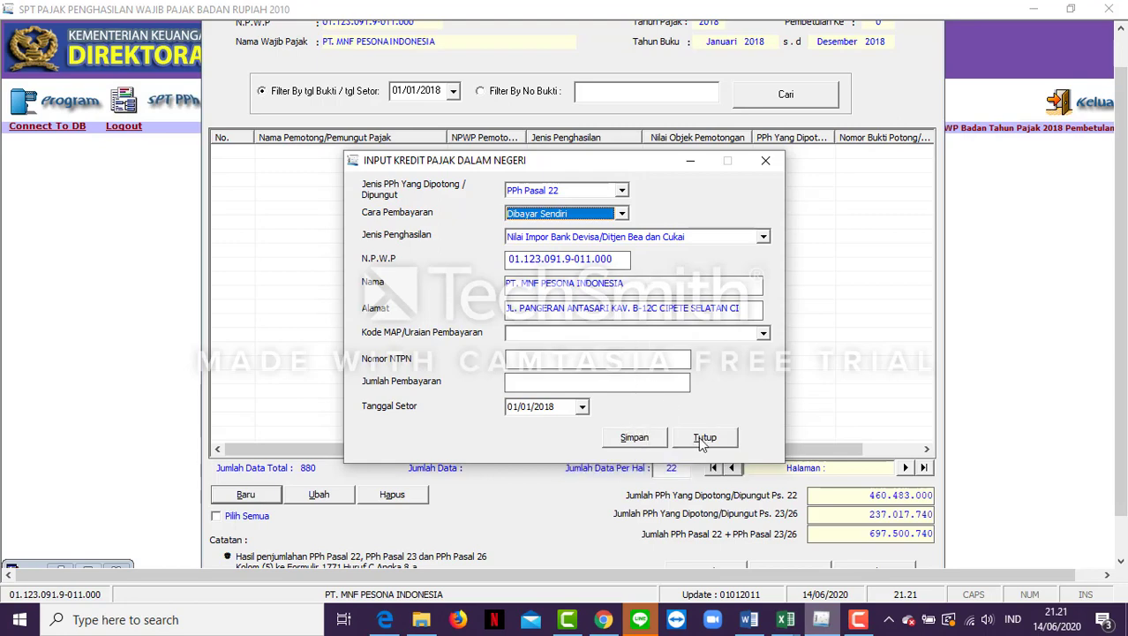
left_click(765, 162)
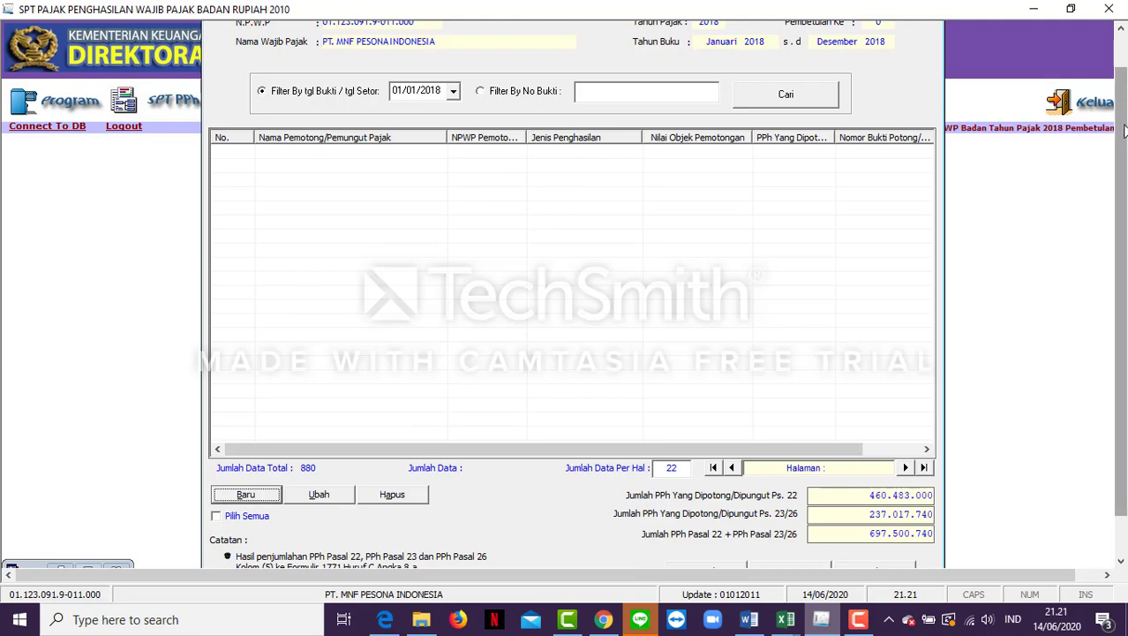
left_click_drag(1123, 117, 1122, 84)
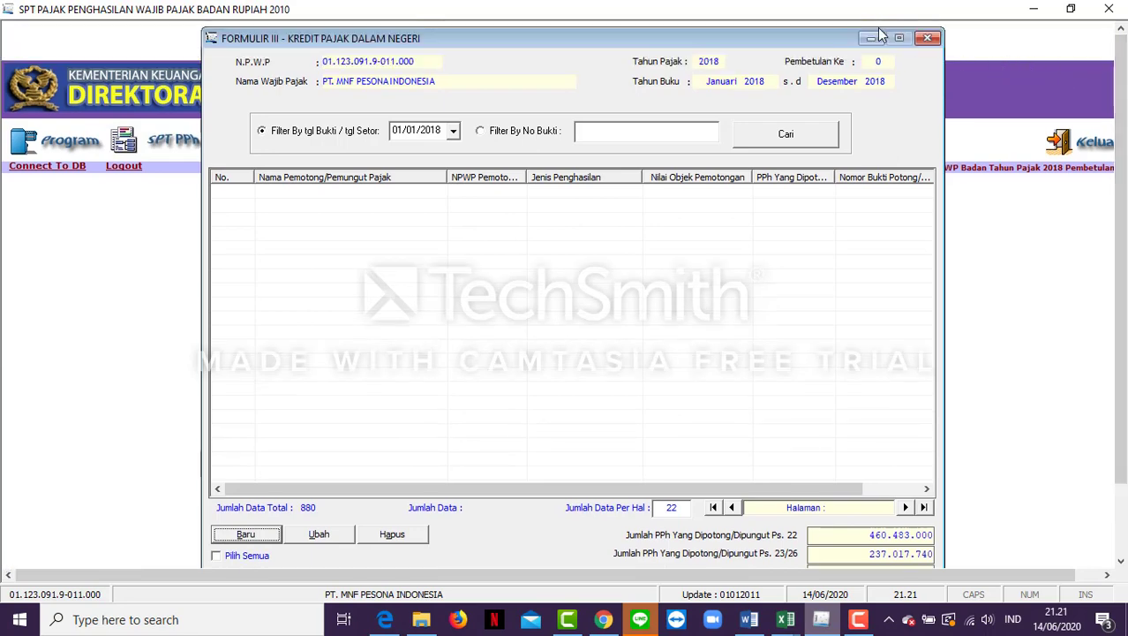
left_click(927, 38)
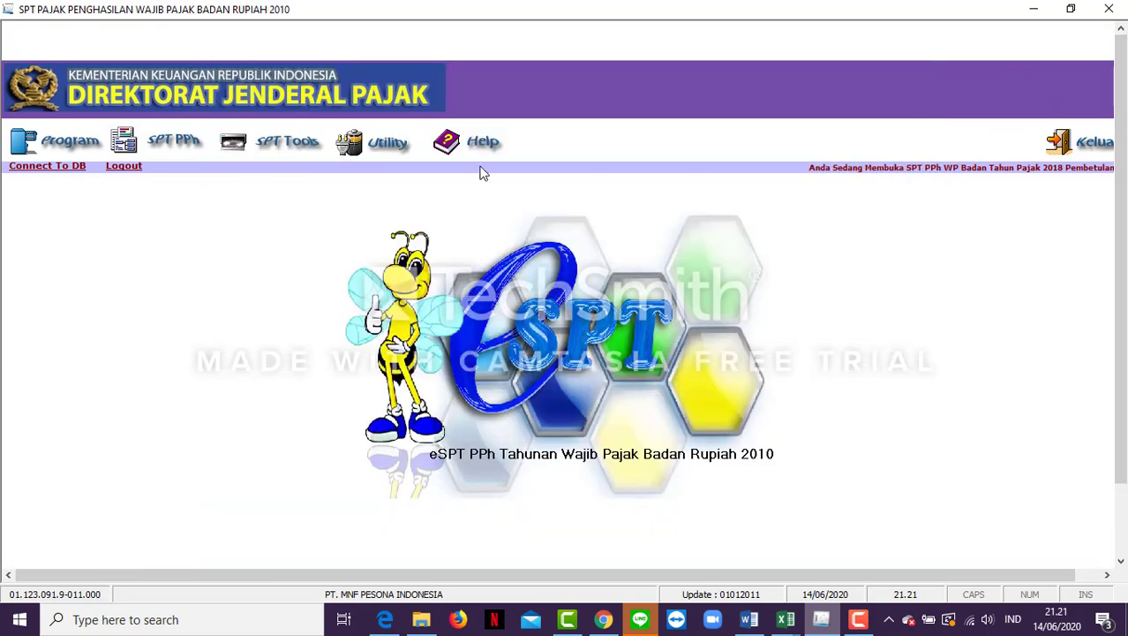
Open the data export for Kredit Pajak Dalam Negeri, set the tax year to 2018, and close it without exporting.
left_click(346, 146)
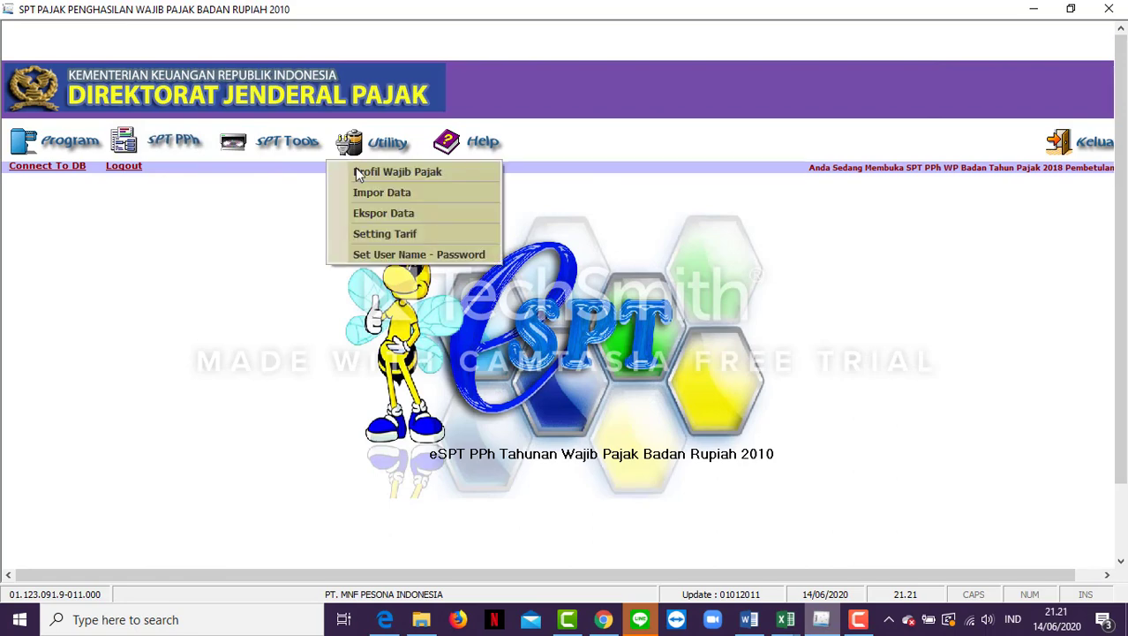
left_click(378, 213)
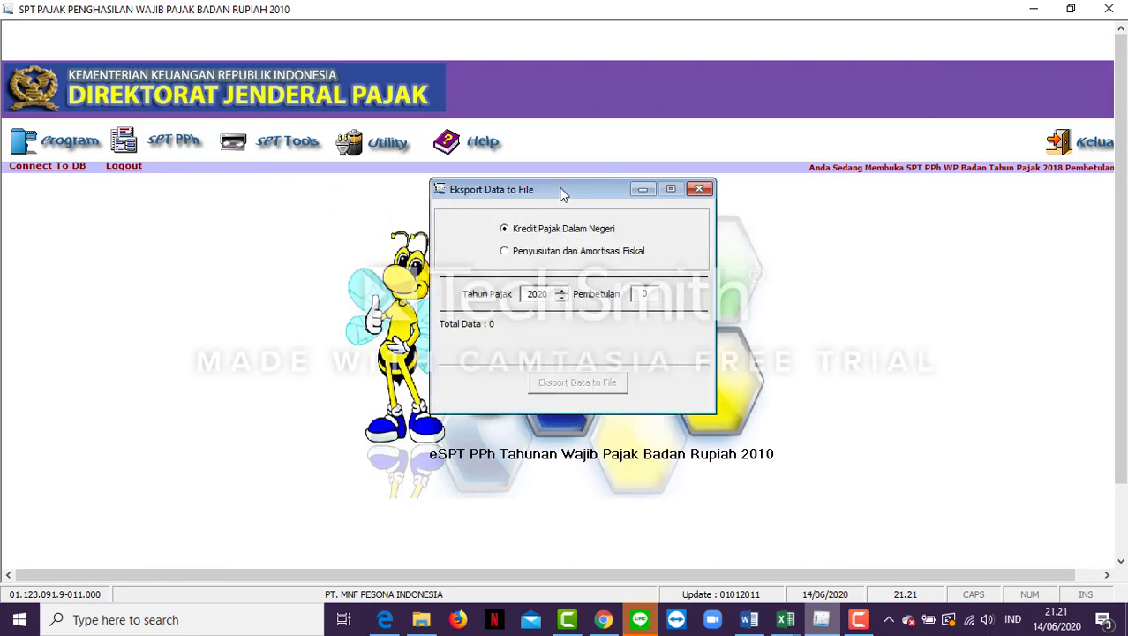
left_click(562, 299)
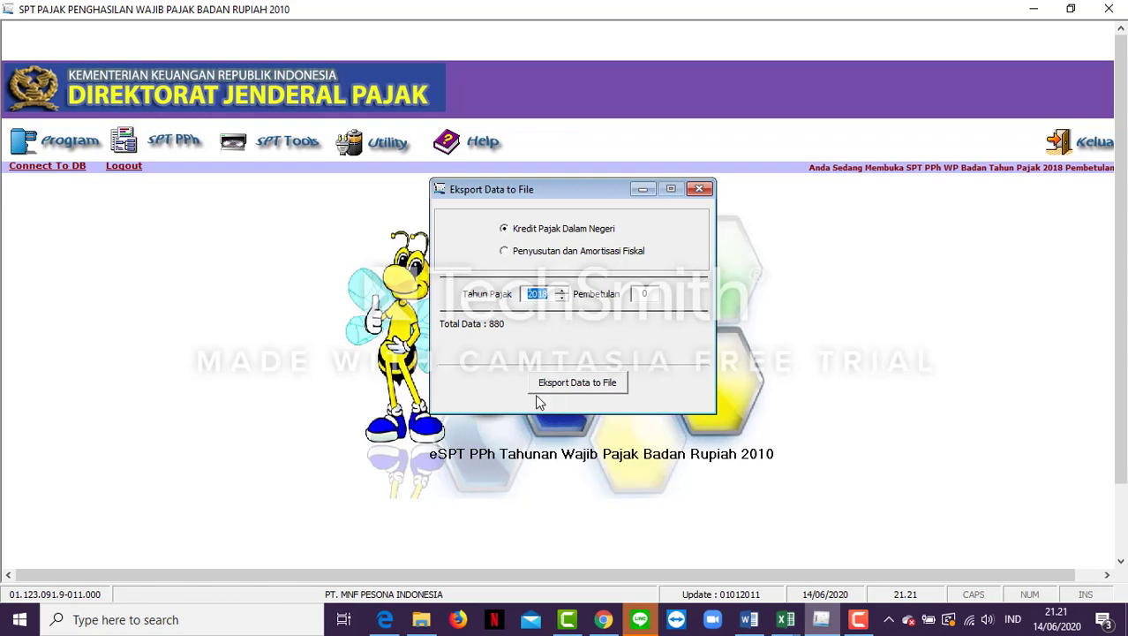
left_click(698, 190)
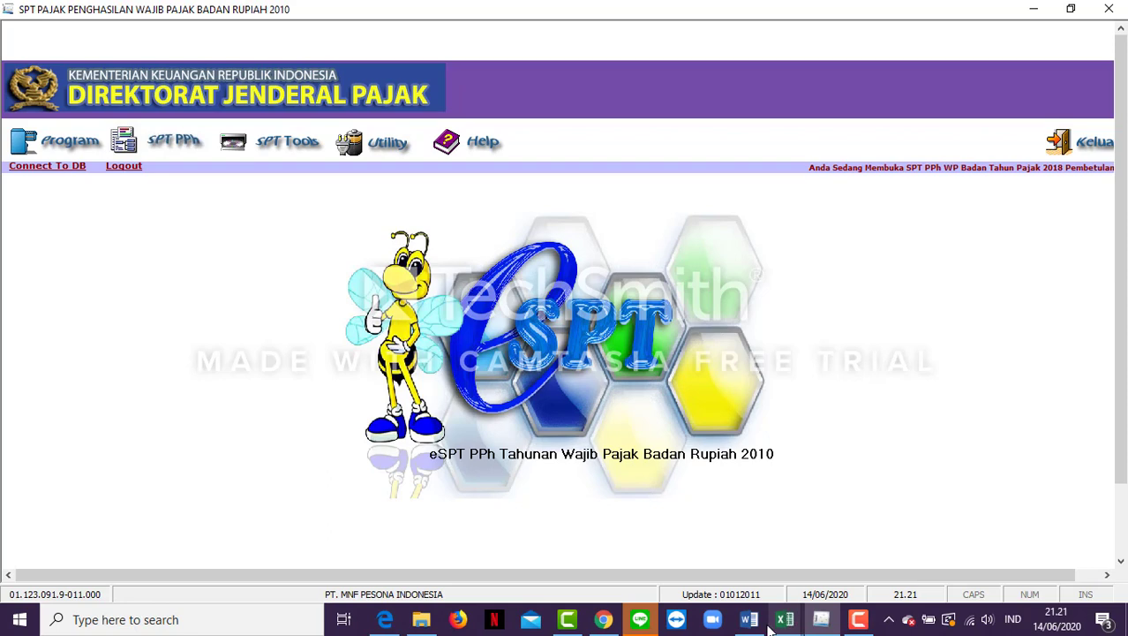
Switch to the pph22.xlsx workbook in Excel and examine the Jenis PPh and Cara pembayaran columns.
left_click(794, 627)
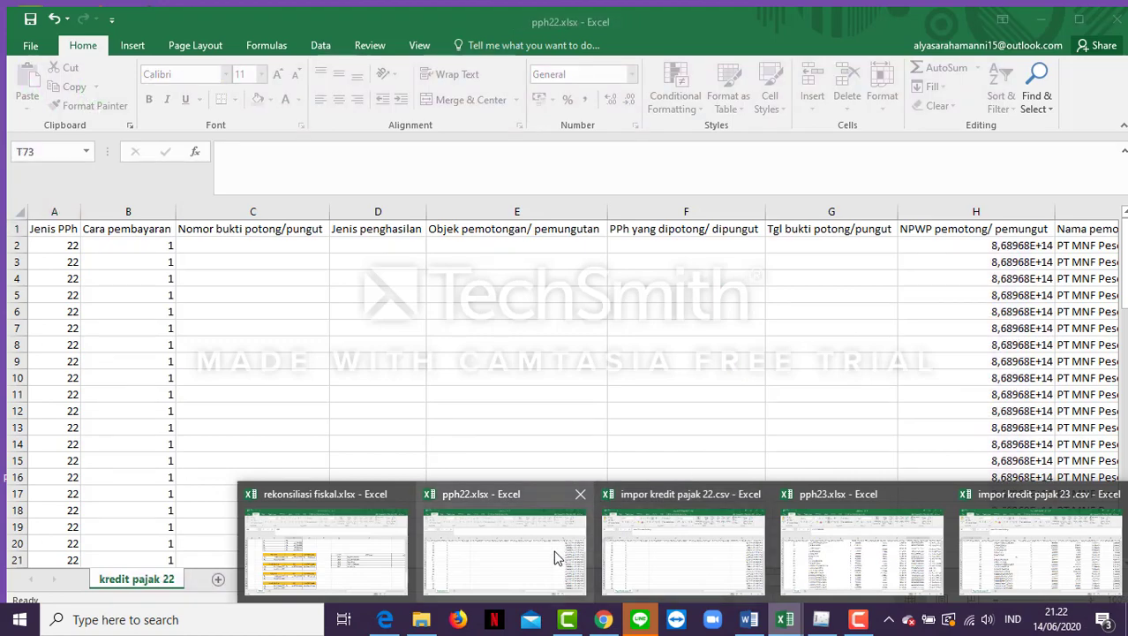
left_click(556, 558)
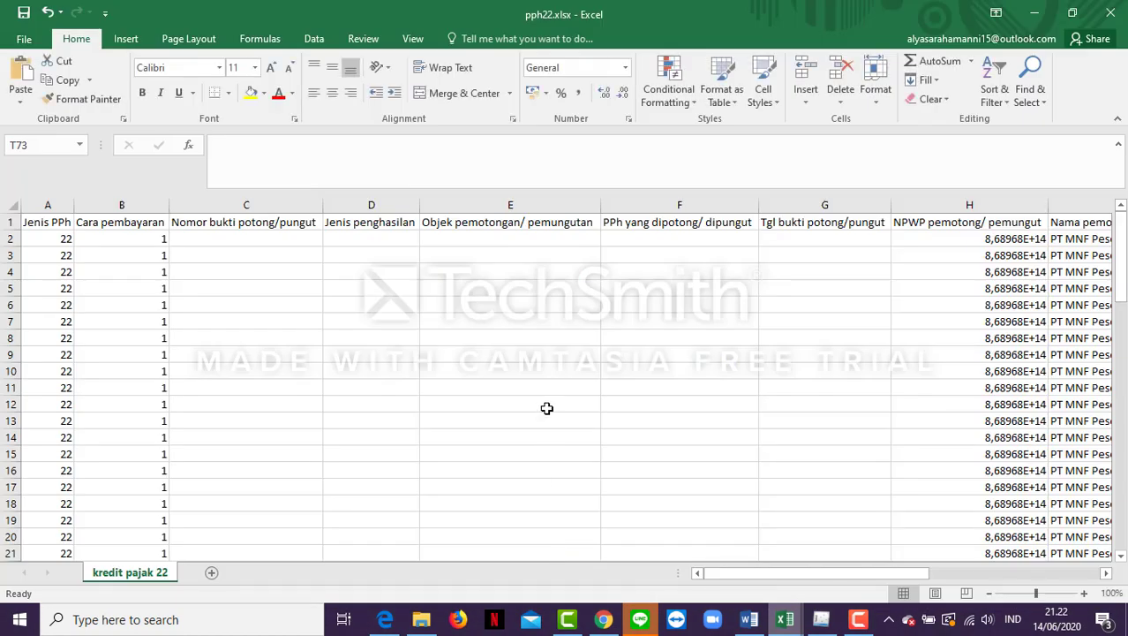
left_click(182, 276)
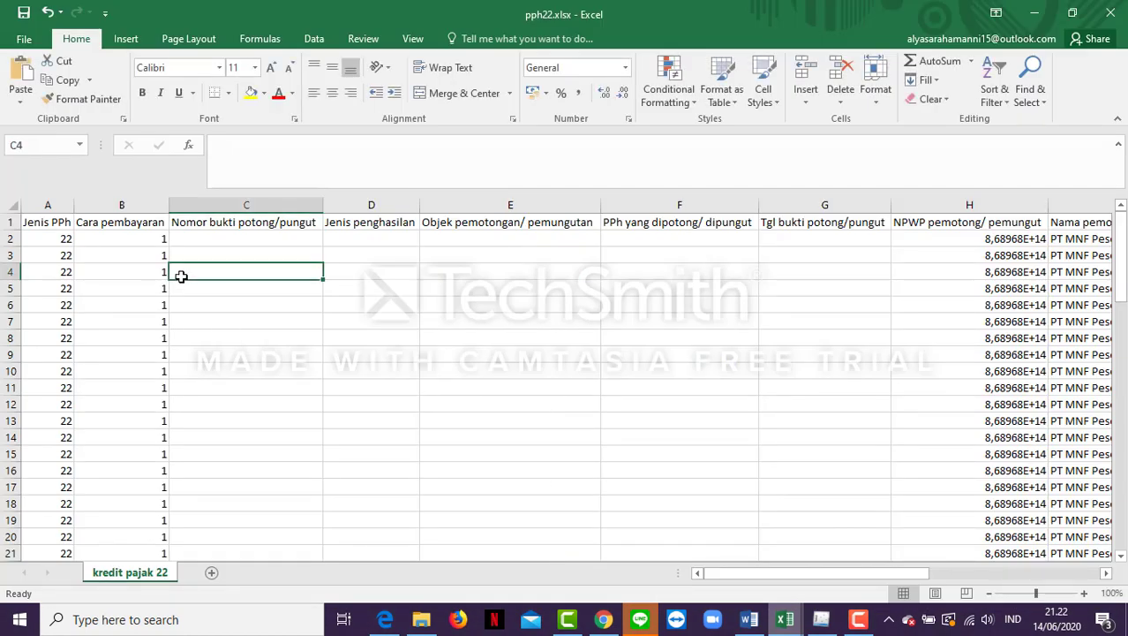
left_click(68, 241)
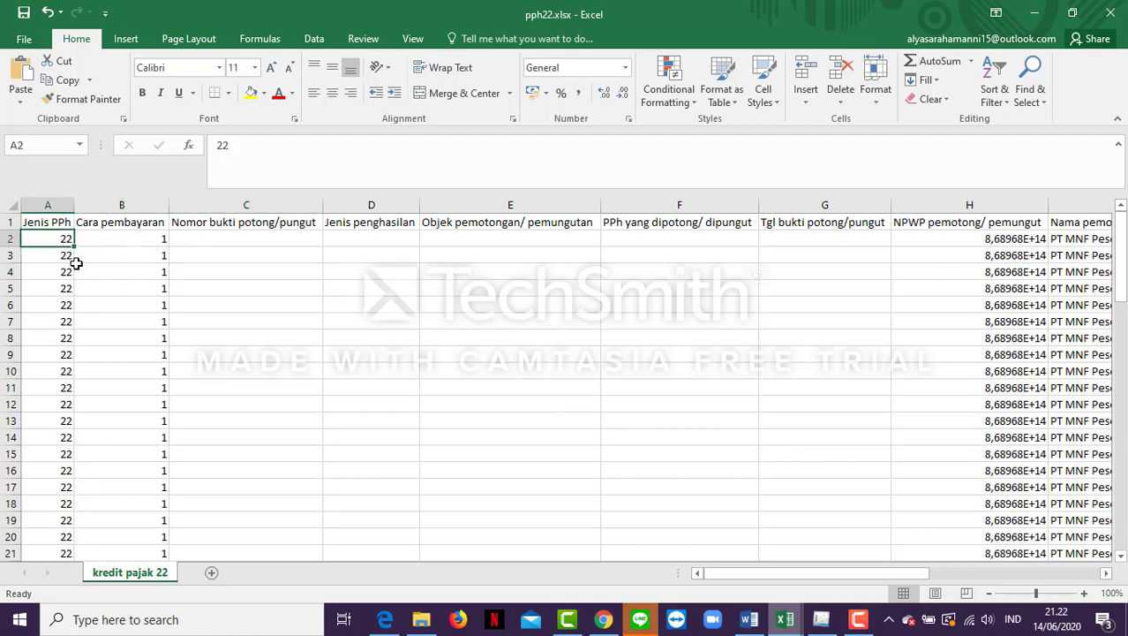
key("Up")
key("Down")
key("Right")
key("Up")
key("Right")
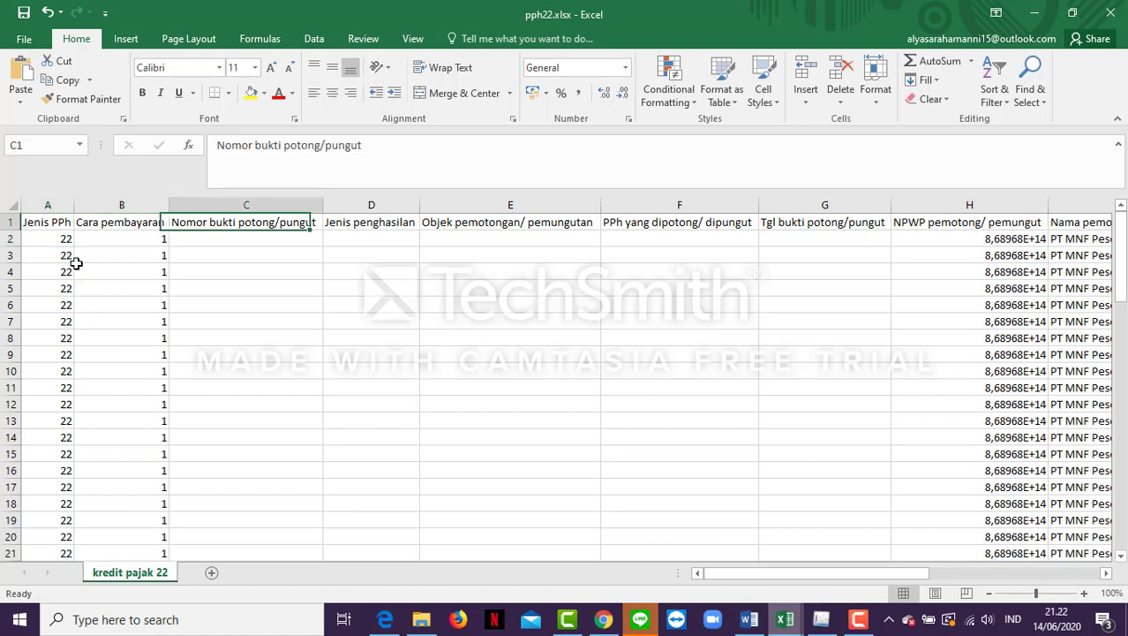
key("Down")
key("Left")
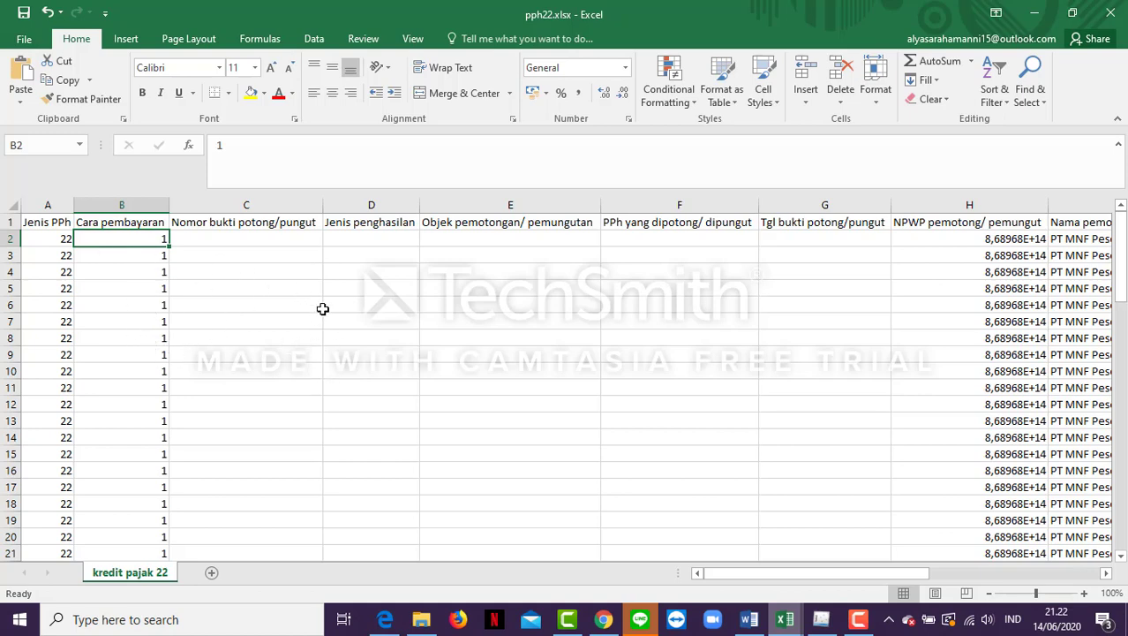
Review the columns from Nomor bukti potong/pungut to Alamat pemotong/pemungut for the self-paid PPh 22 rows.
left_click(251, 205)
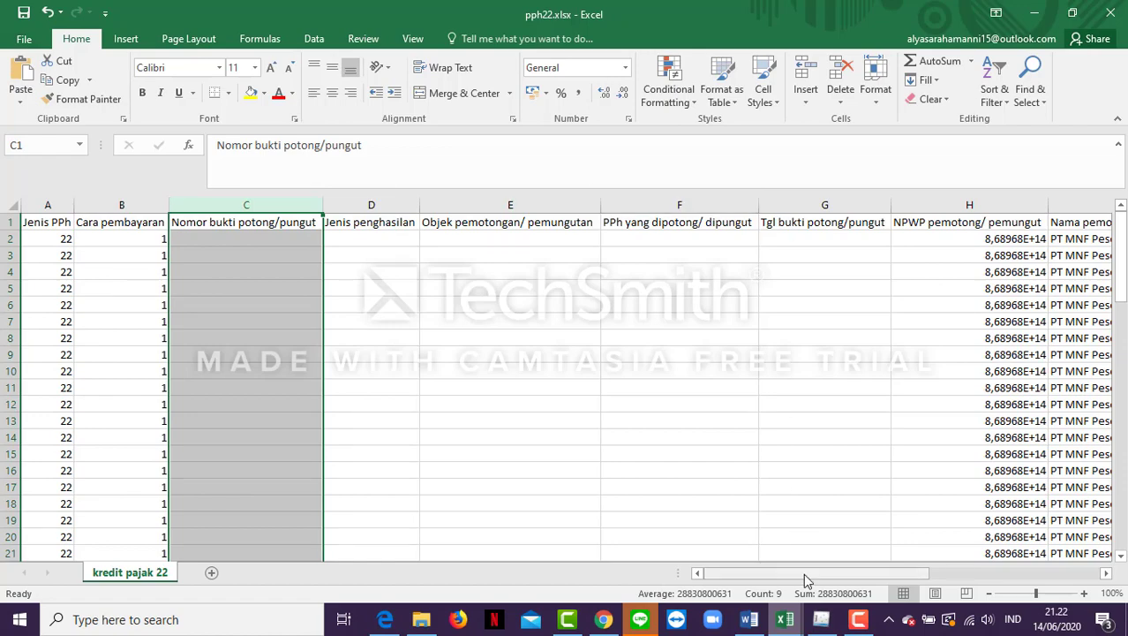
left_click_drag(804, 574, 919, 574)
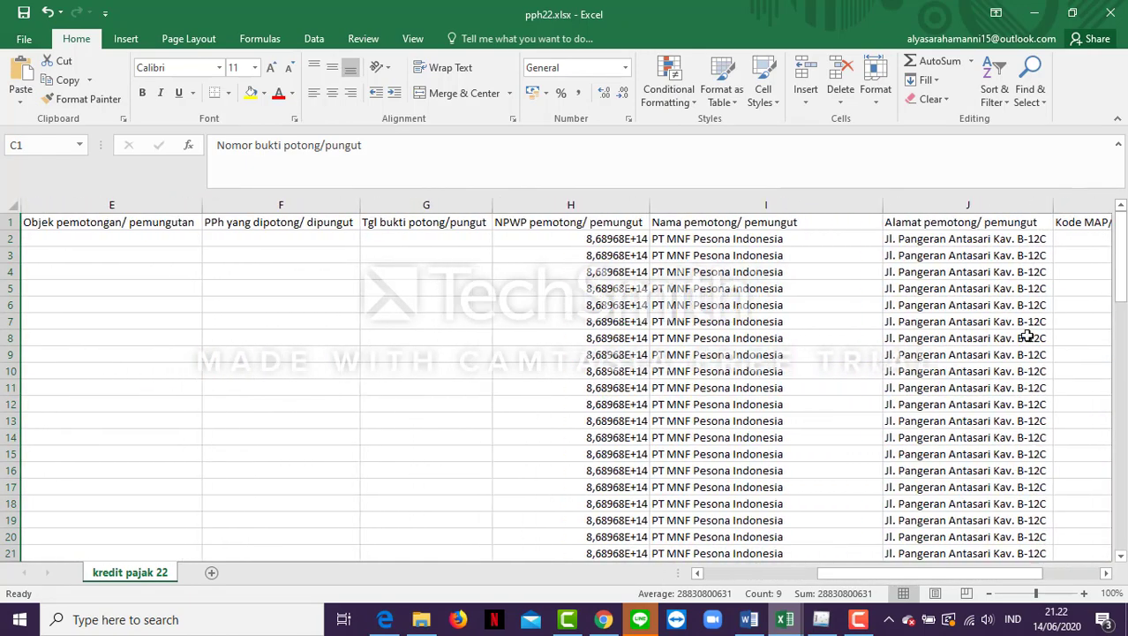
left_click(1005, 204)
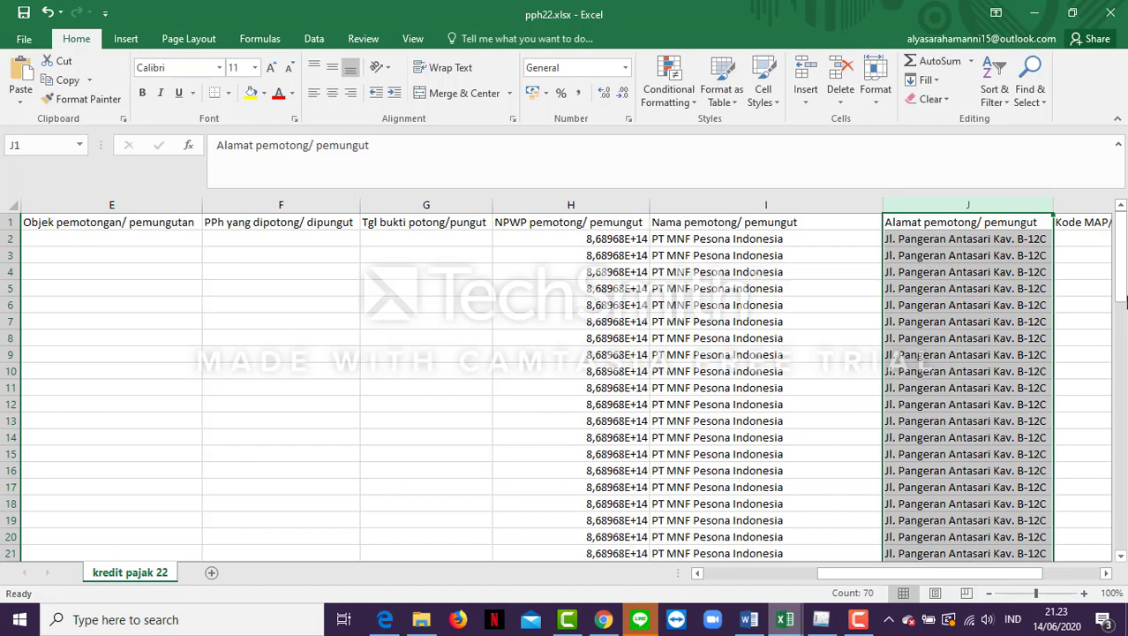
left_click_drag(863, 578, 740, 587)
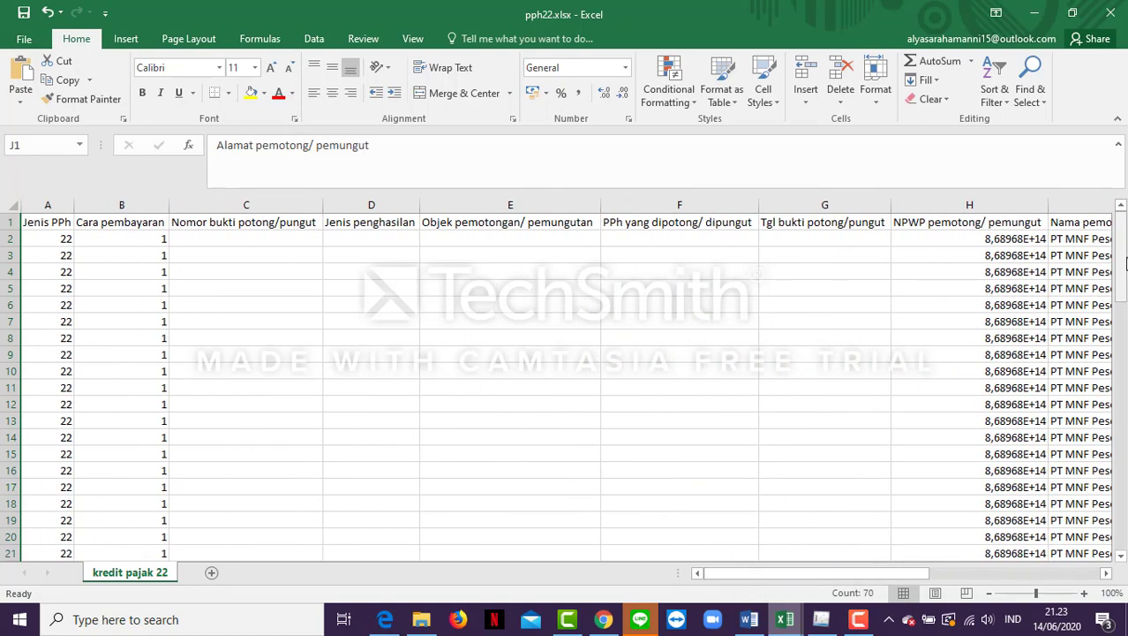
Examine how the rows with payment method 2 are filled in across columns C to N compared with the self-paid rows.
left_click_drag(1122, 262, 1121, 466)
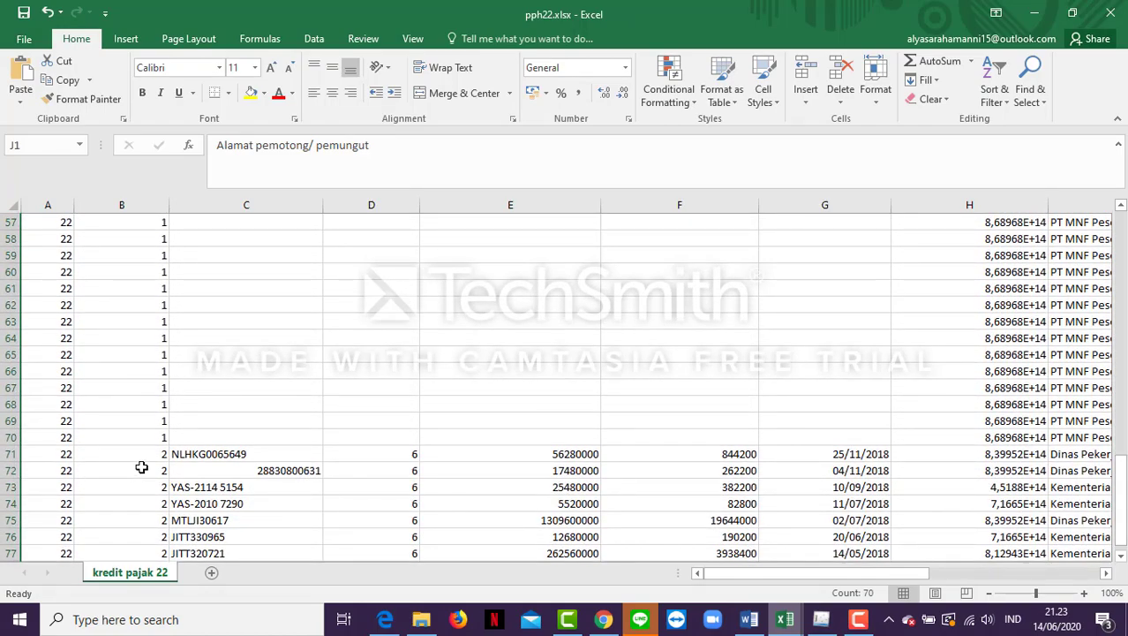
left_click(167, 450)
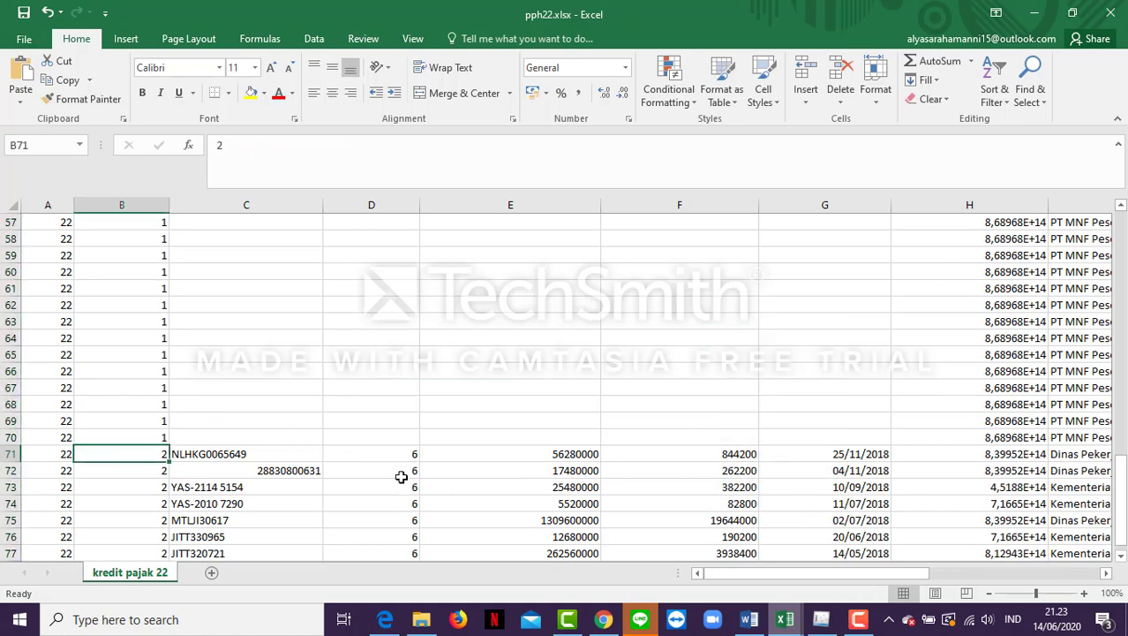
left_click(269, 200)
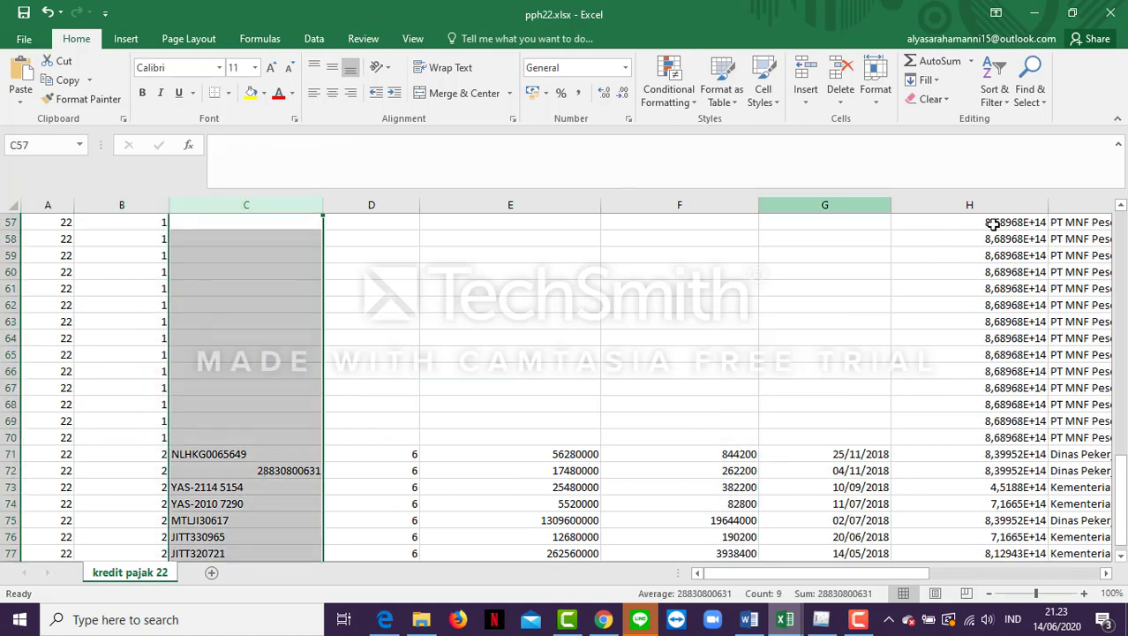
left_click_drag(896, 576, 1008, 286)
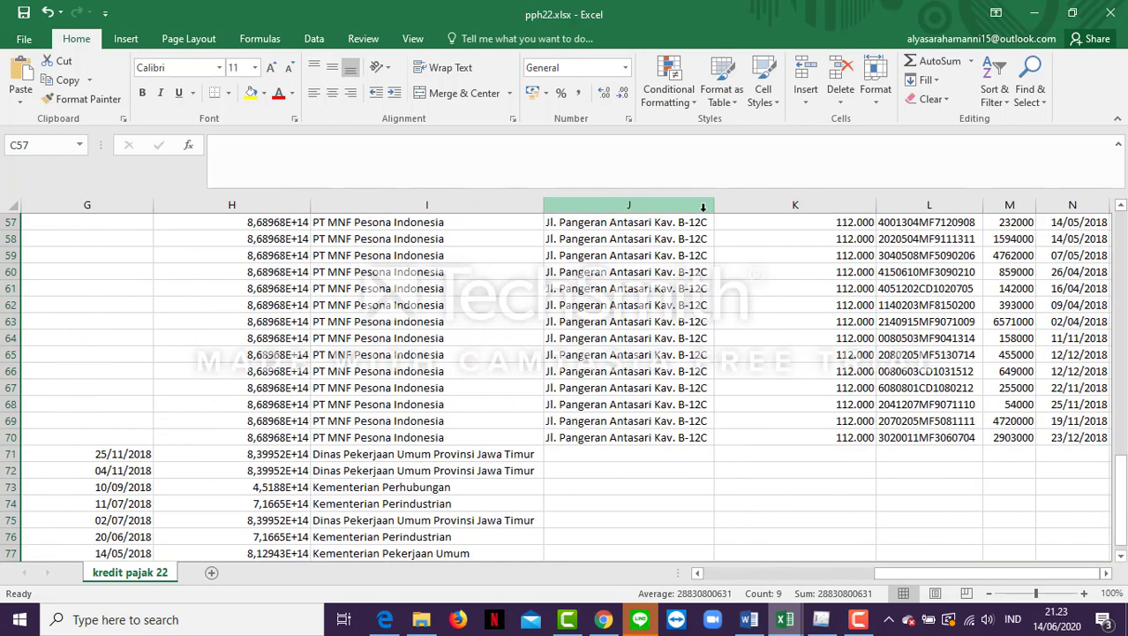
left_click(603, 198)
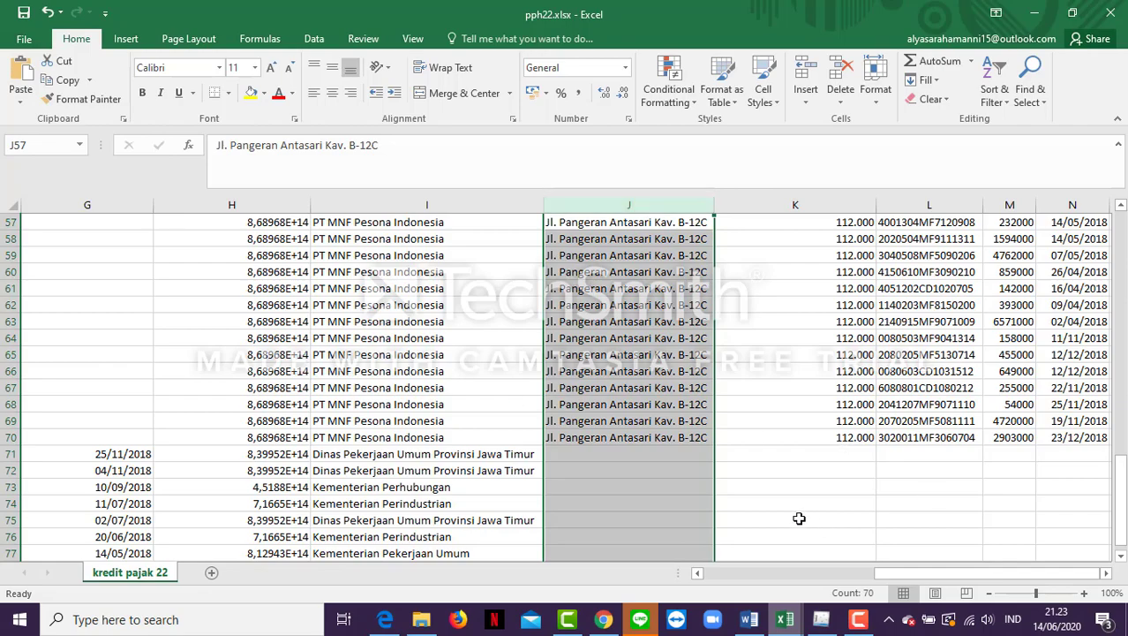
left_click(799, 519)
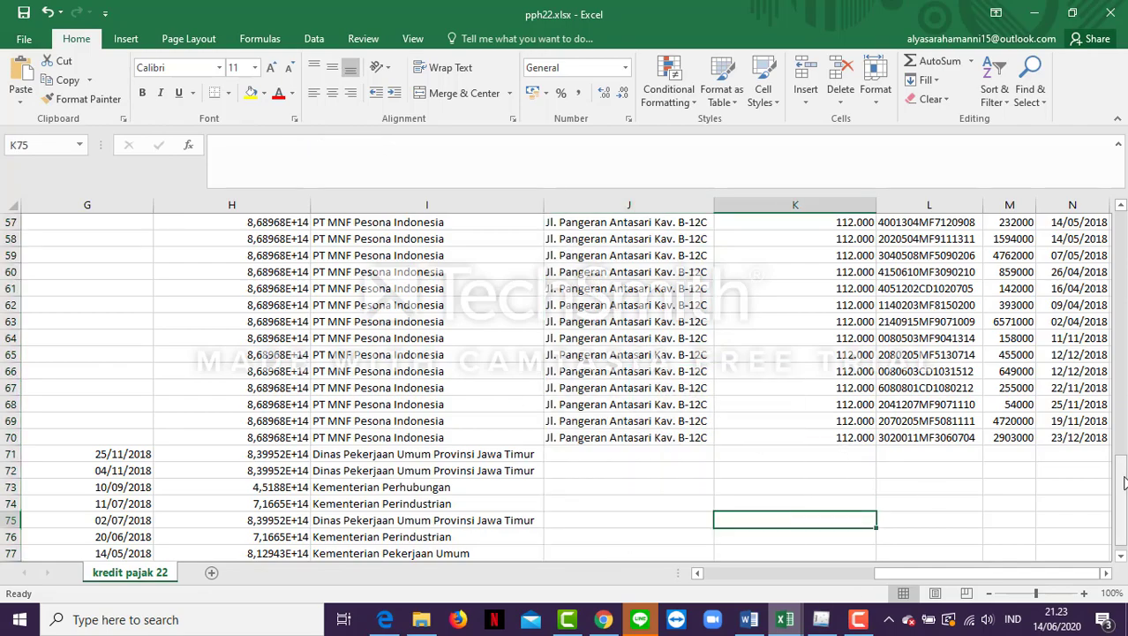
left_click_drag(1124, 481, 1120, 324)
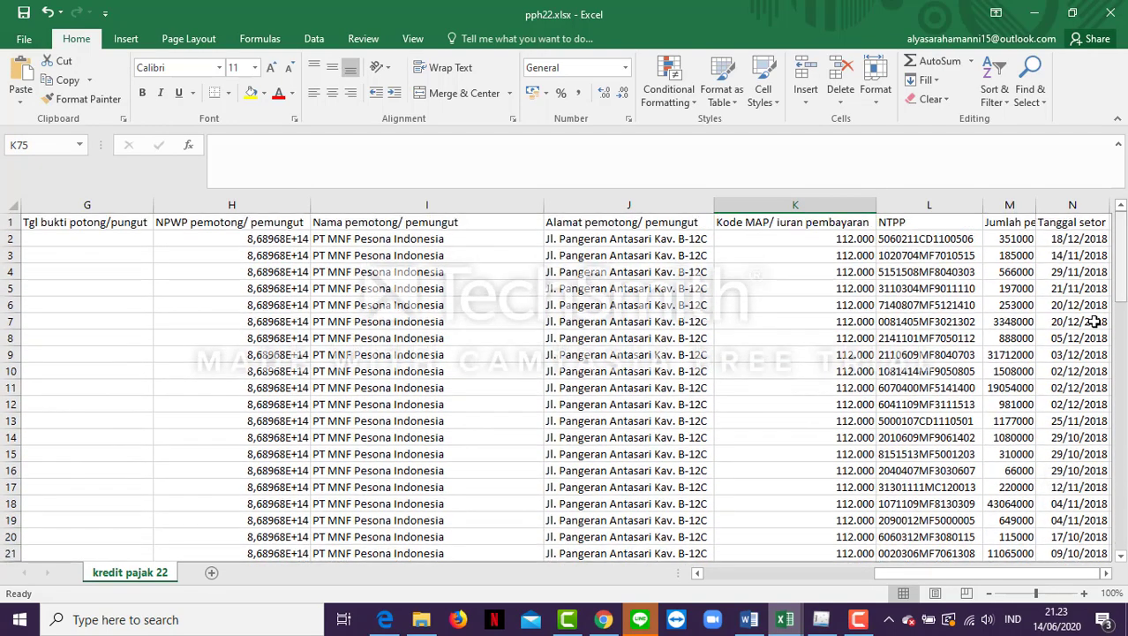
left_click_drag(976, 577, 793, 584)
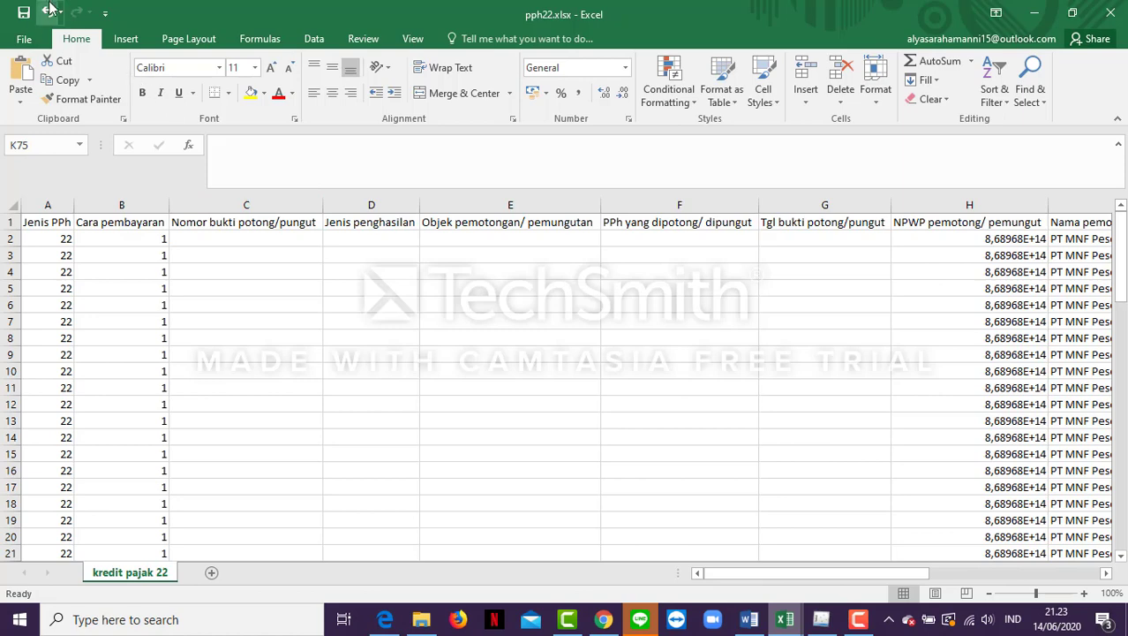
Open Save As for the pph22 workbook in the fresh!! folder, choose CSV (Comma delimited) as file type, and cancel without saving.
left_click(32, 42)
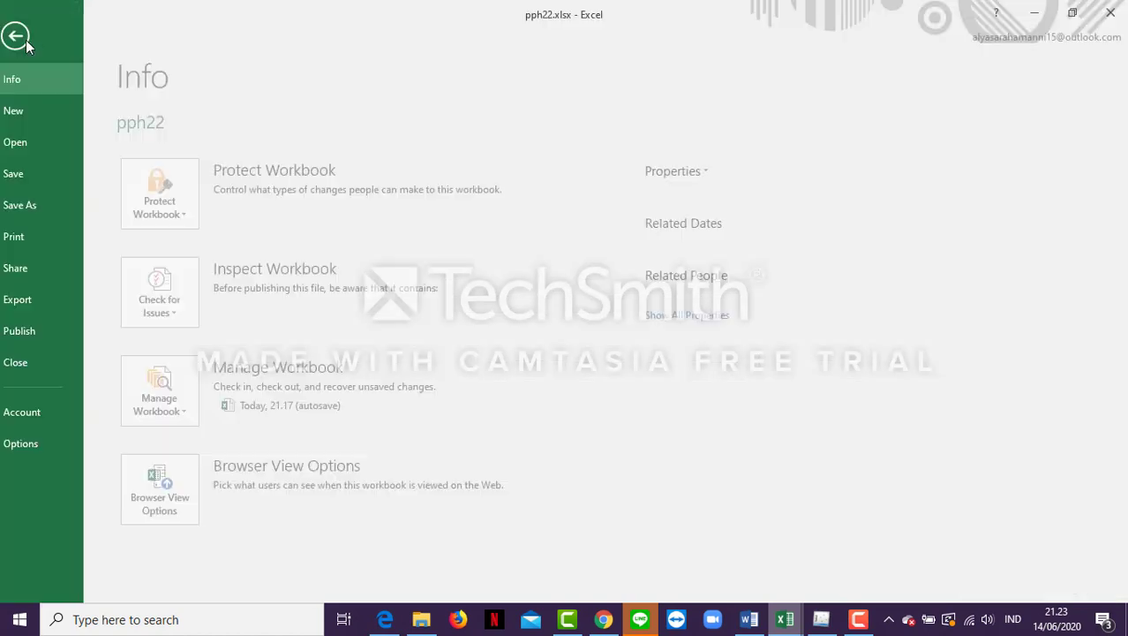
left_click(68, 205)
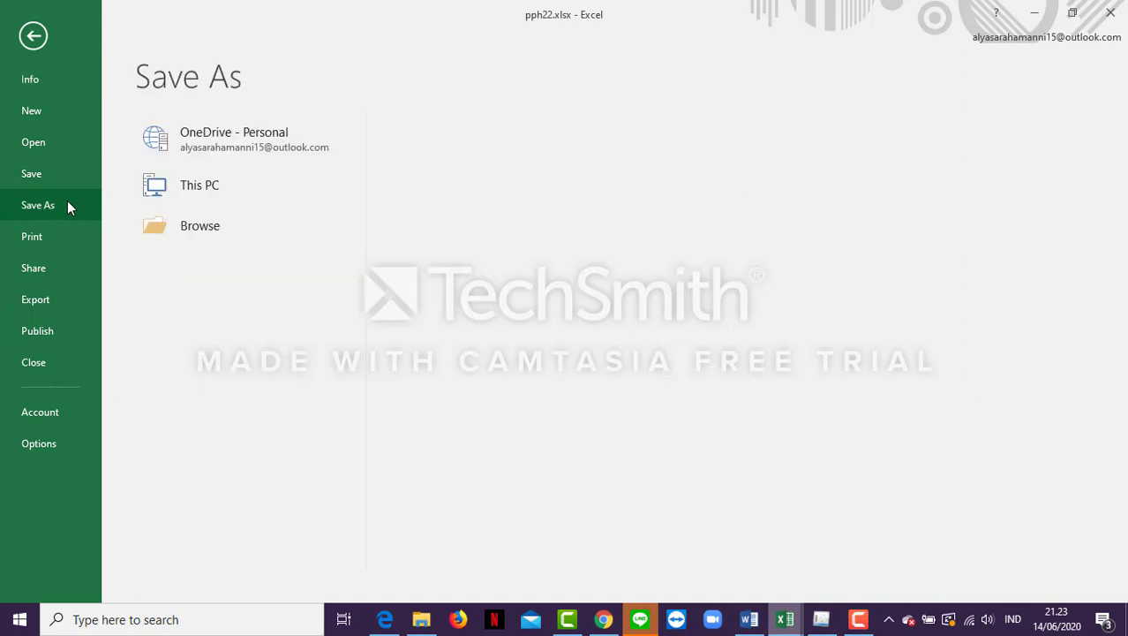
left_click(449, 227)
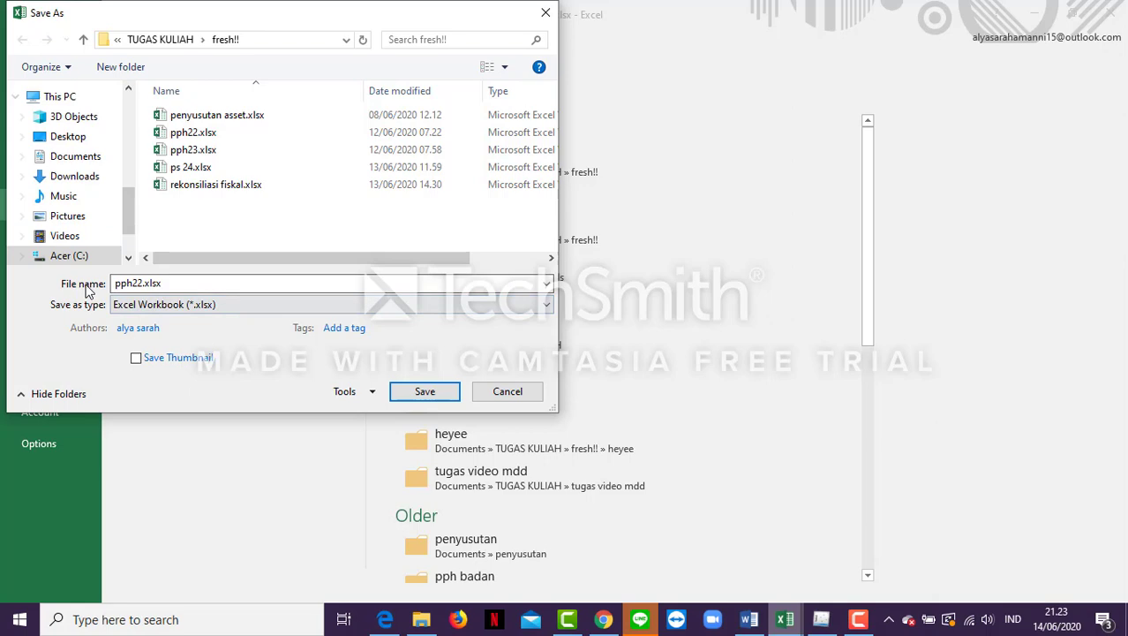
left_click(174, 305)
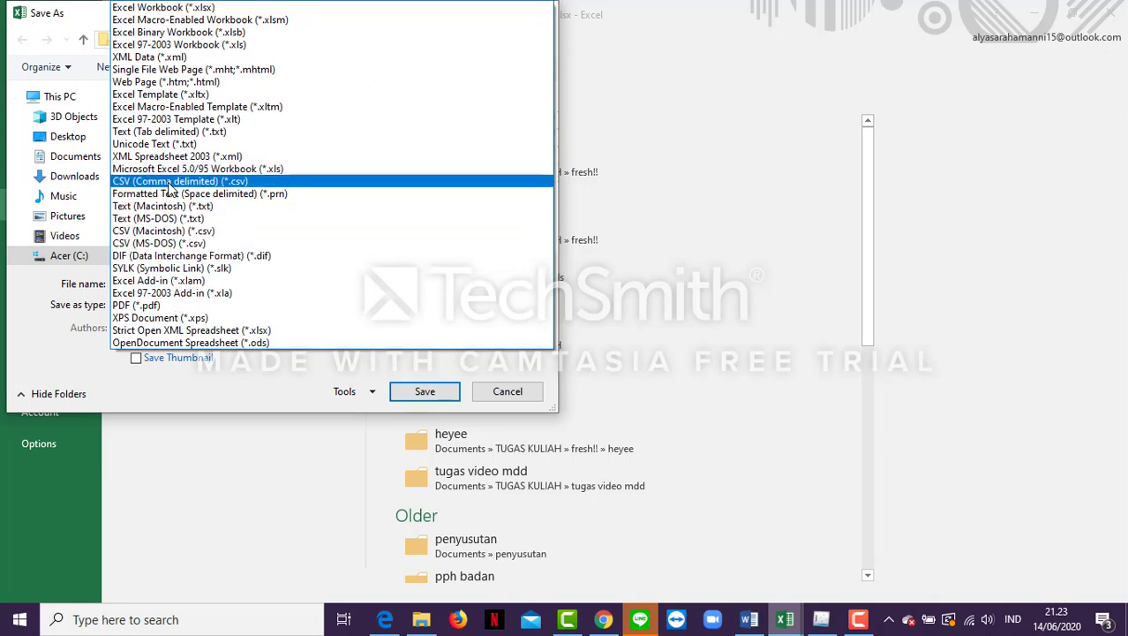
left_click(174, 187)
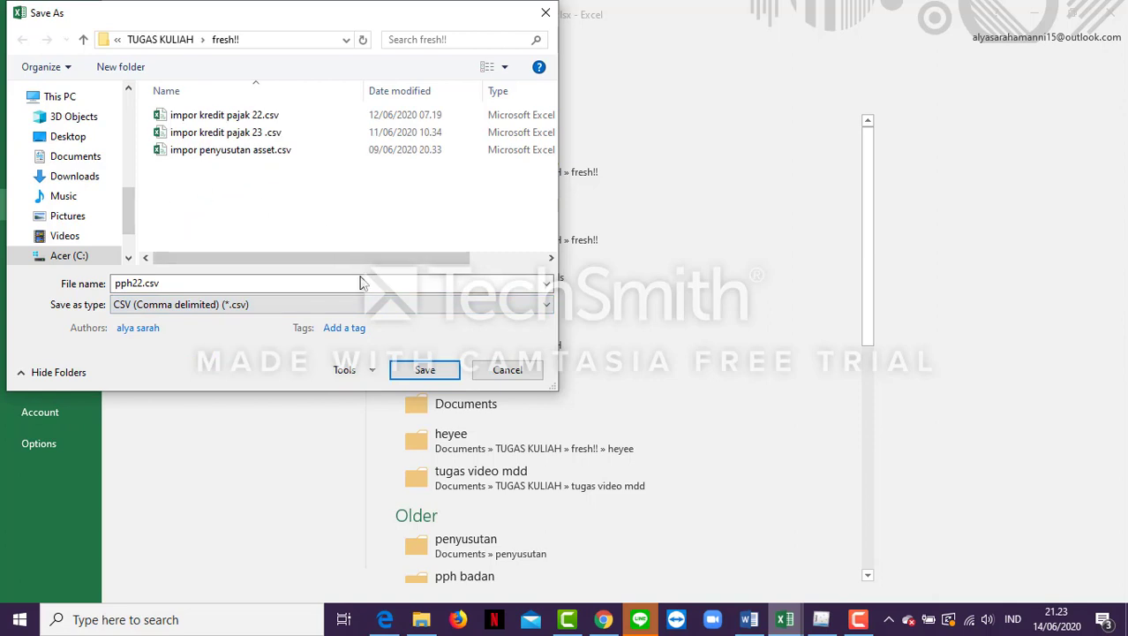
left_click(505, 372)
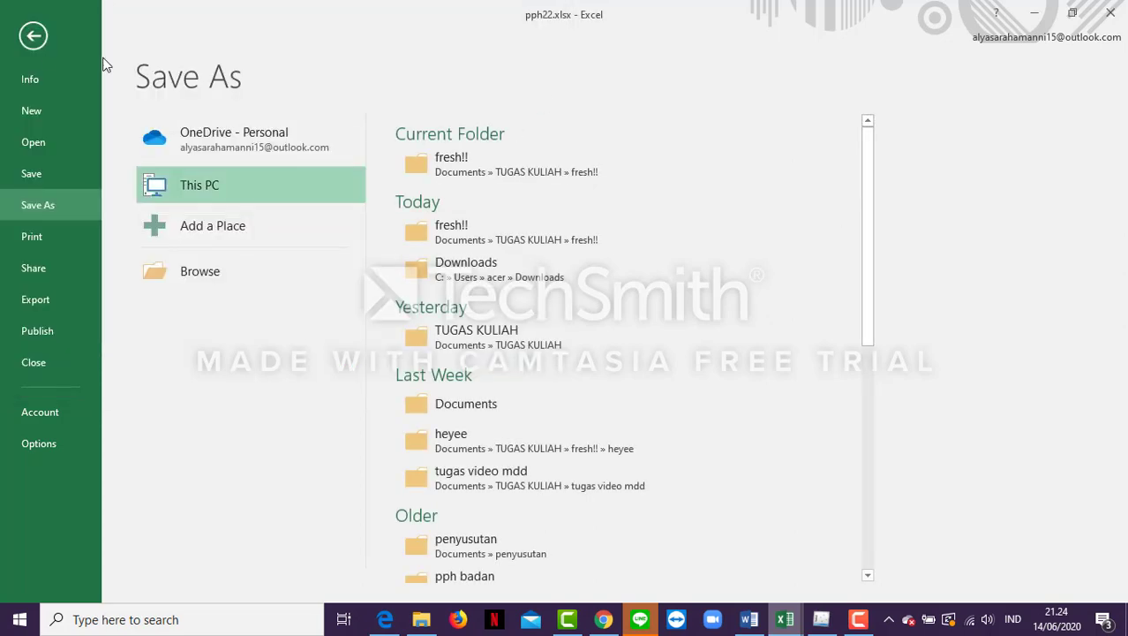
left_click(33, 37)
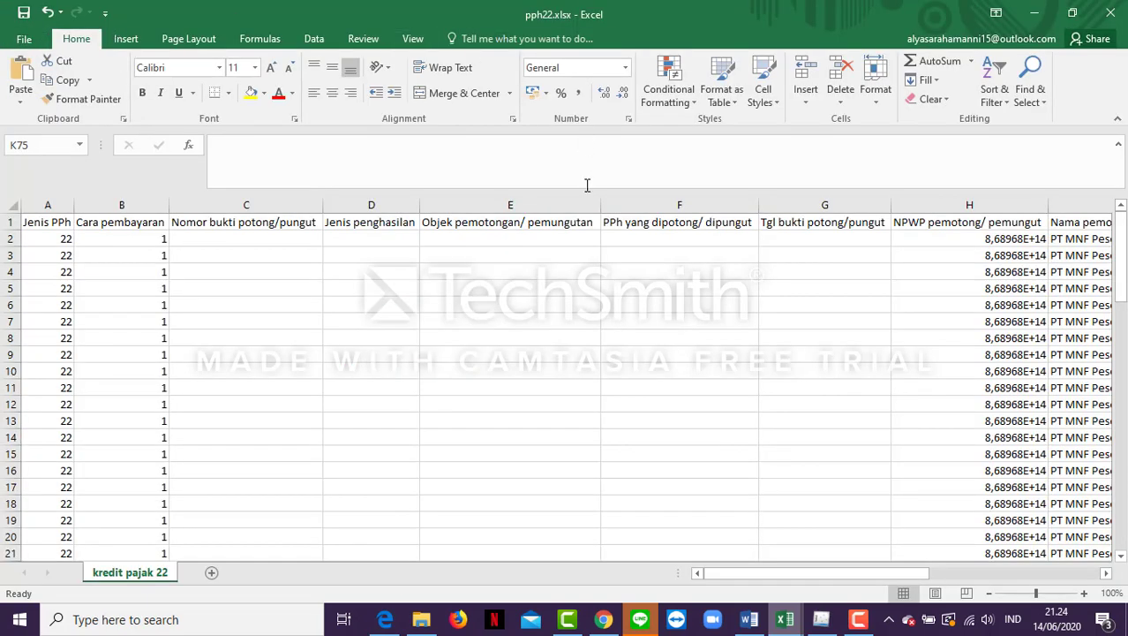
Switch to the impor kredit pajak 22.csv workbook and review its rows down to those with payment method 2.
mouse_move(794, 619)
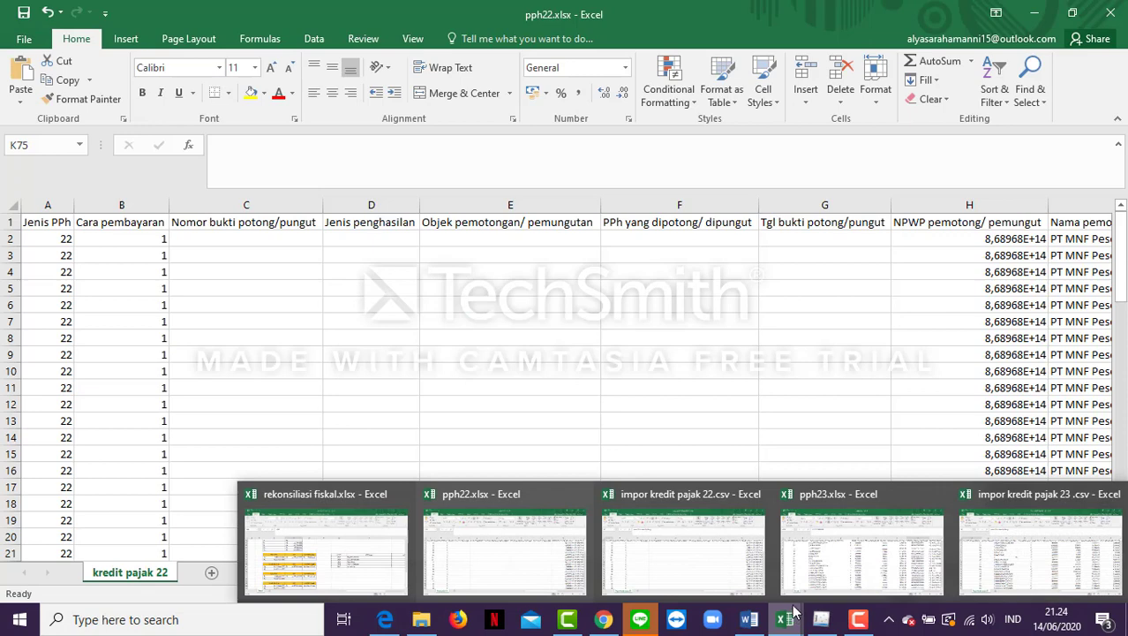
left_click(718, 557)
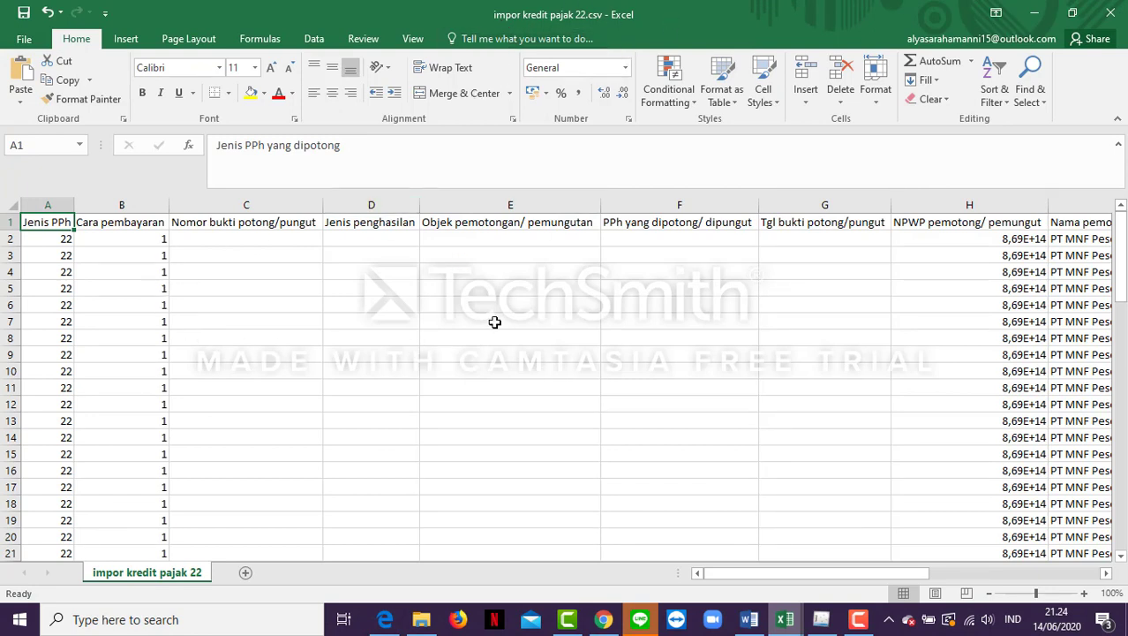
left_click(940, 366)
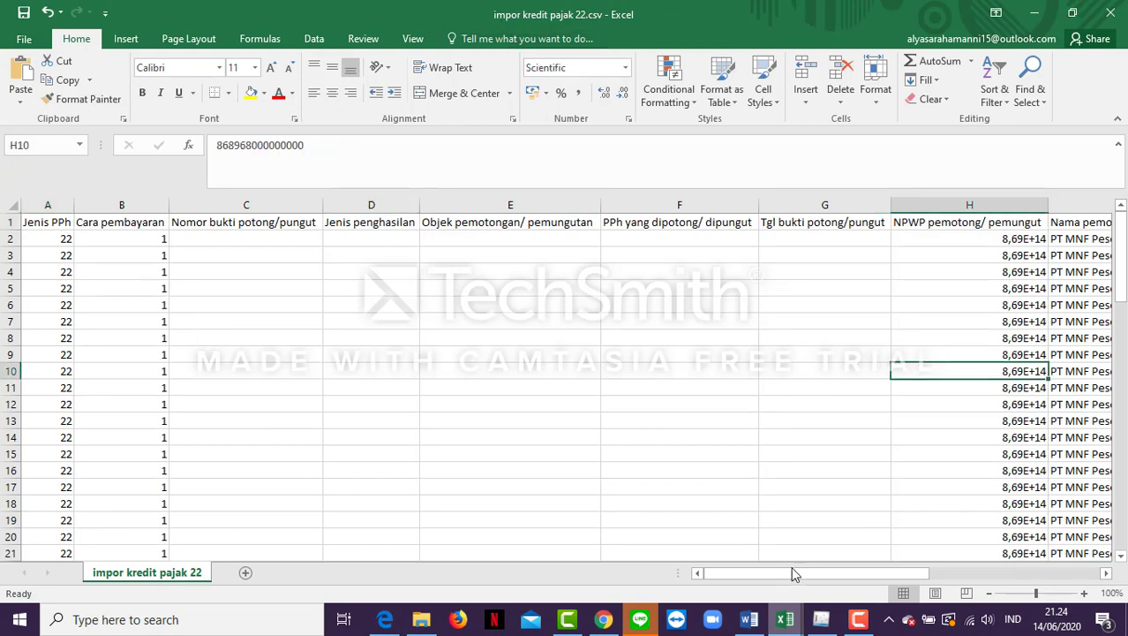
left_click_drag(789, 573, 756, 592)
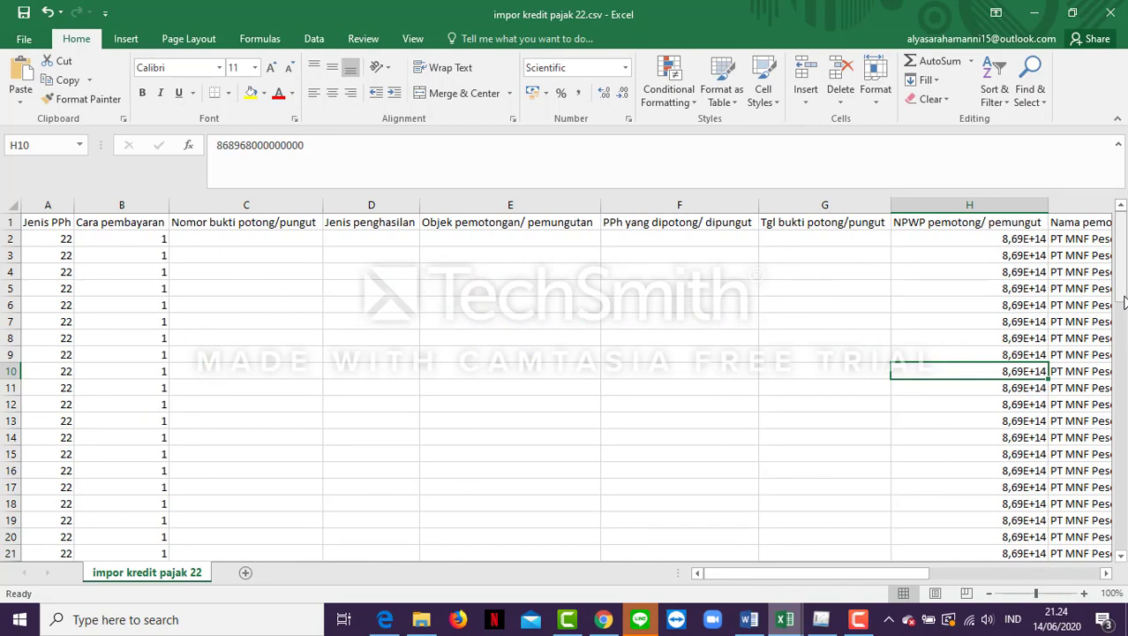
left_click_drag(1124, 302, 1124, 553)
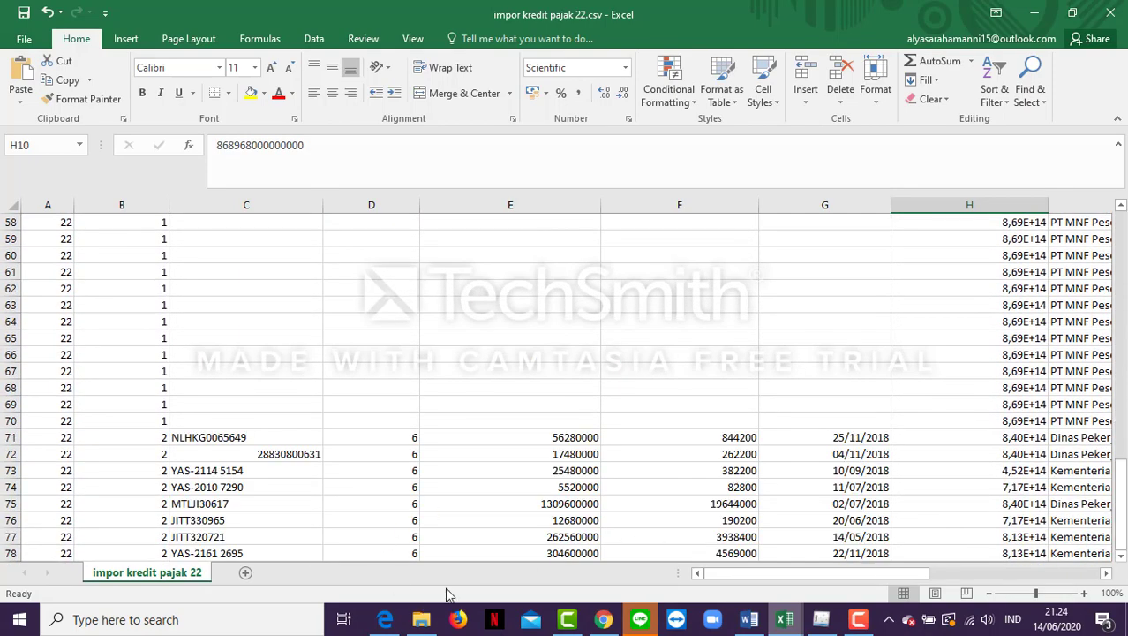
Glance at the pph23.xlsx workbook, and open Formulir 1771-III - Kredit Pajak Dalam Negeri in eSPT.
mouse_move(826, 619)
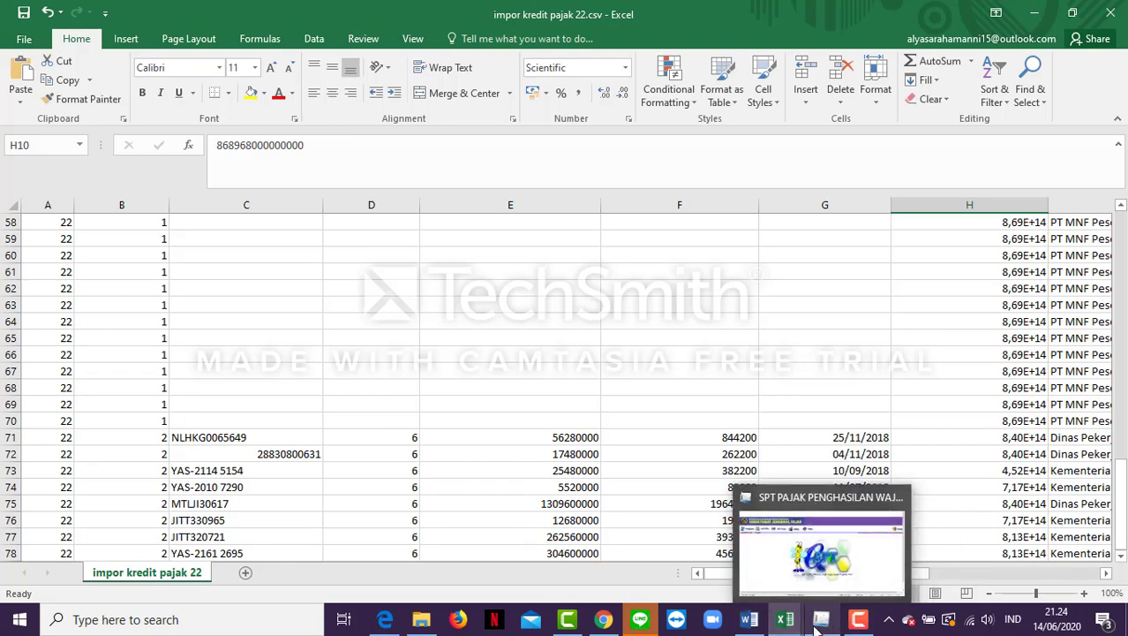
mouse_move(790, 626)
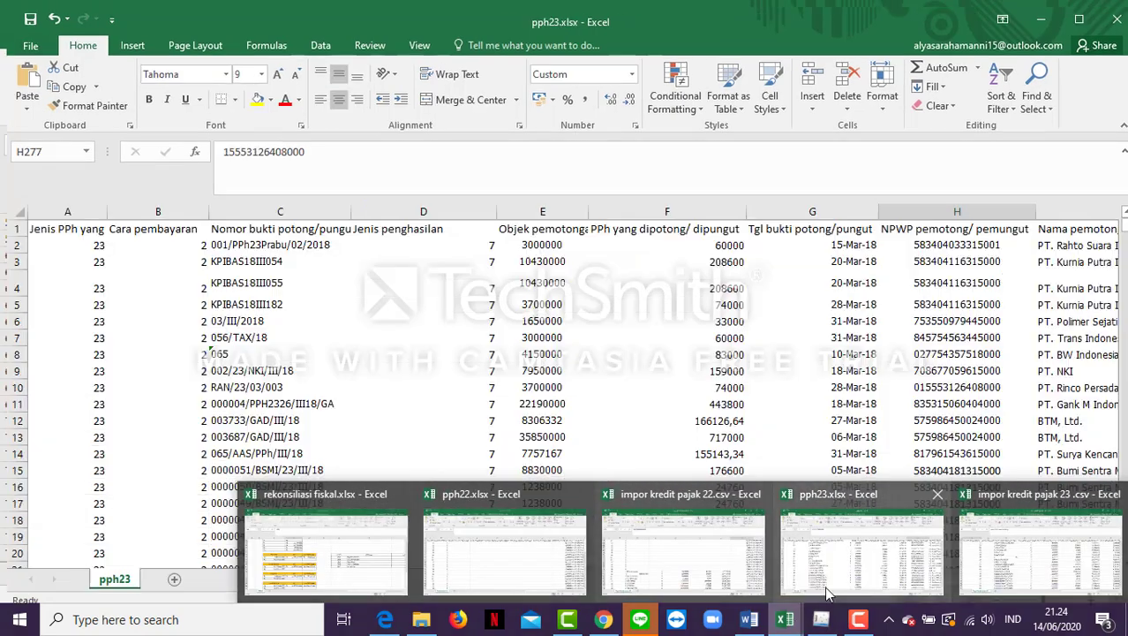
left_click(832, 573)
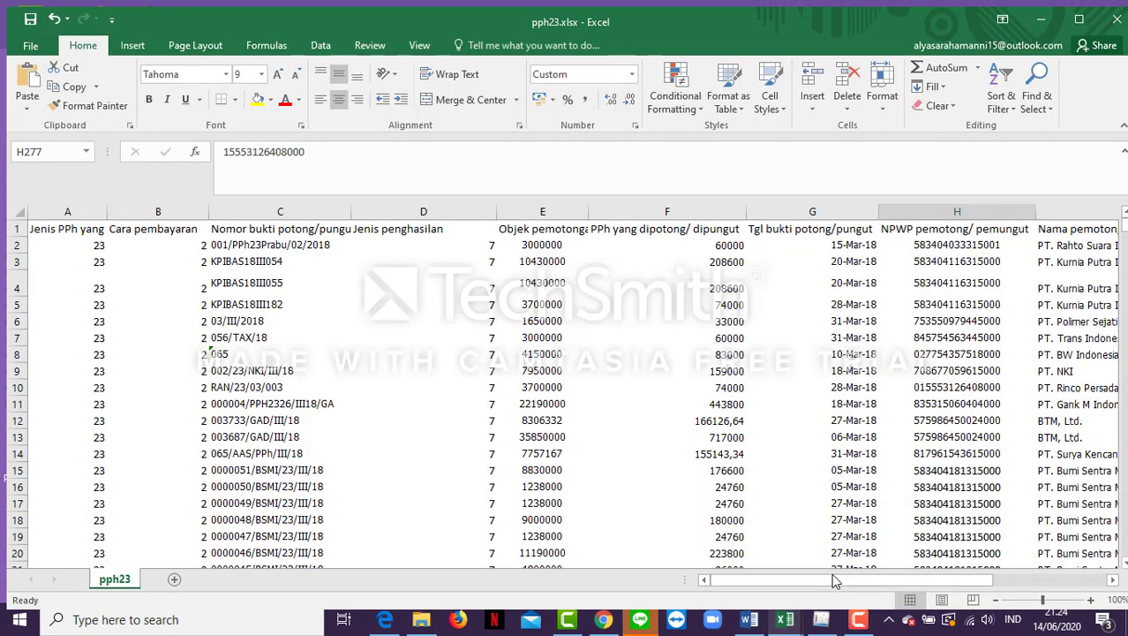
left_click(821, 621)
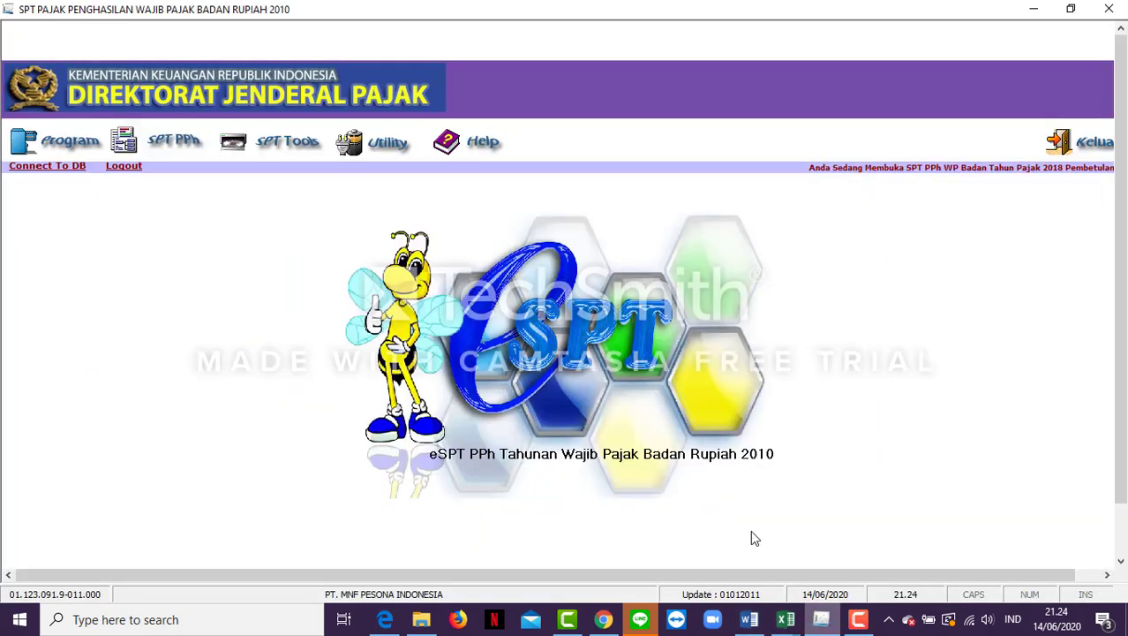
left_click(188, 146)
mouse_move(208, 190)
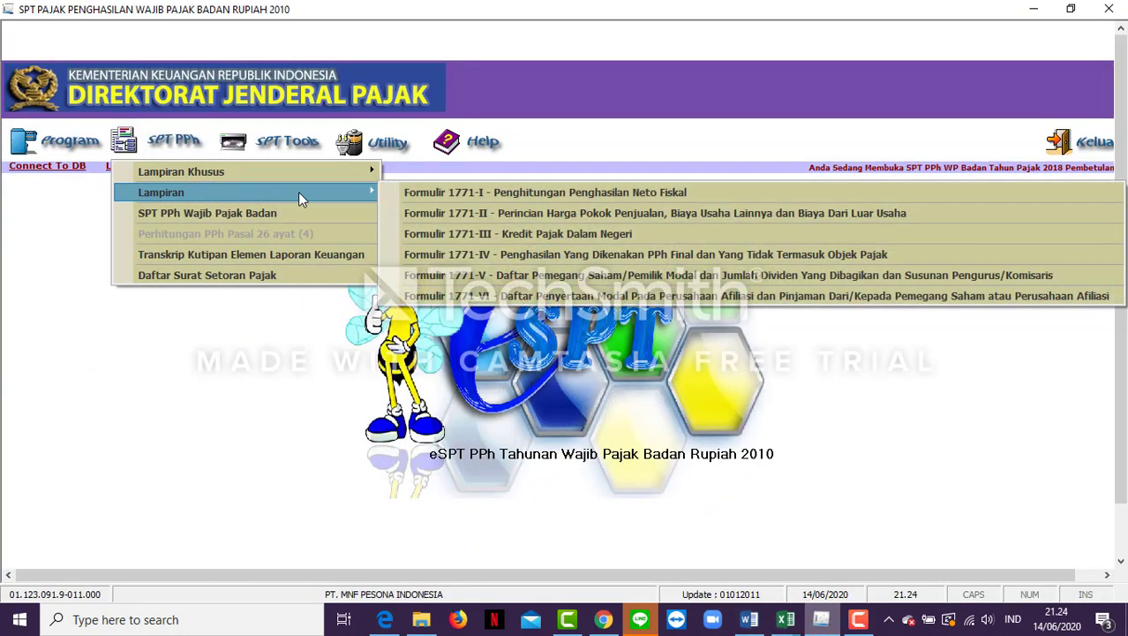
left_click(419, 233)
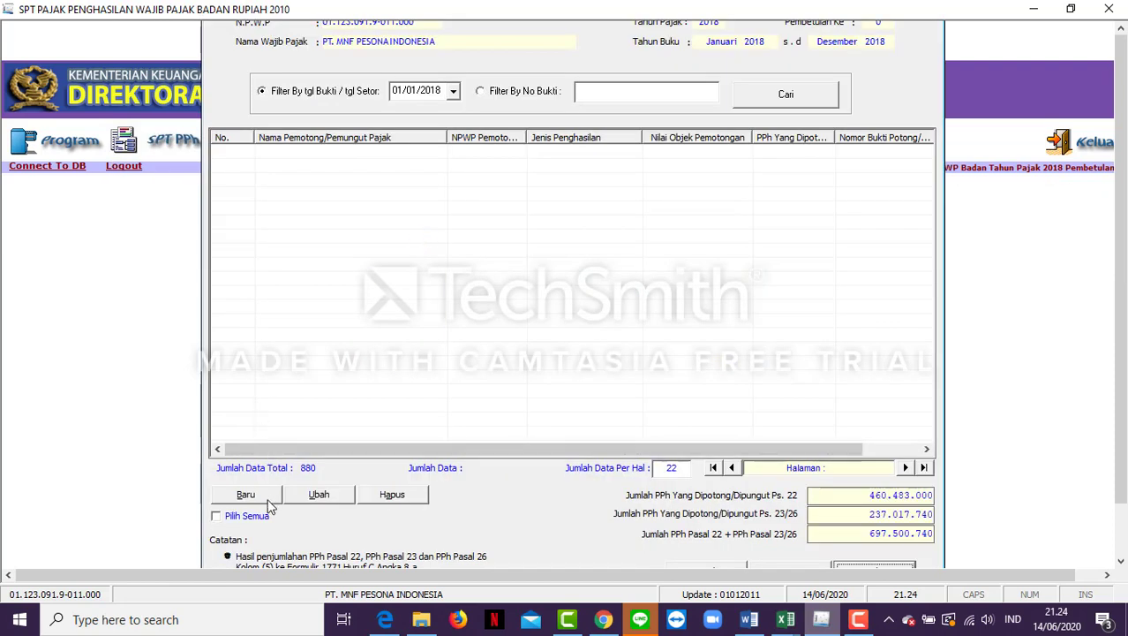
Start a new tax credit entry for PPh Pasal 23 with Dividen as income type, and close the entry and the form without saving.
left_click(271, 494)
left_click(622, 191)
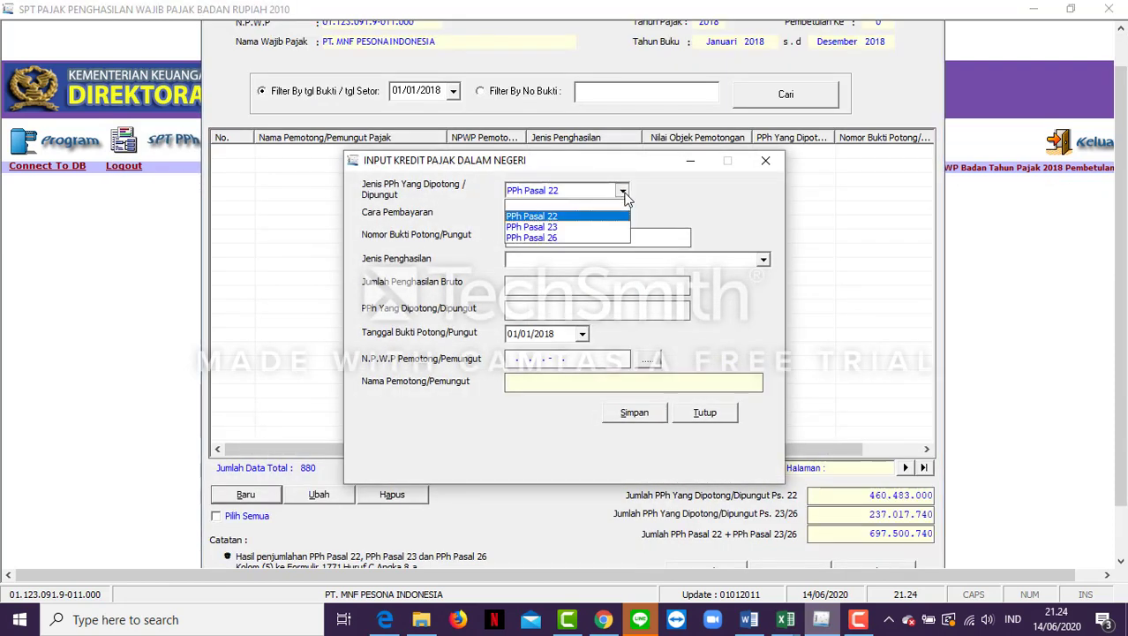
left_click(590, 227)
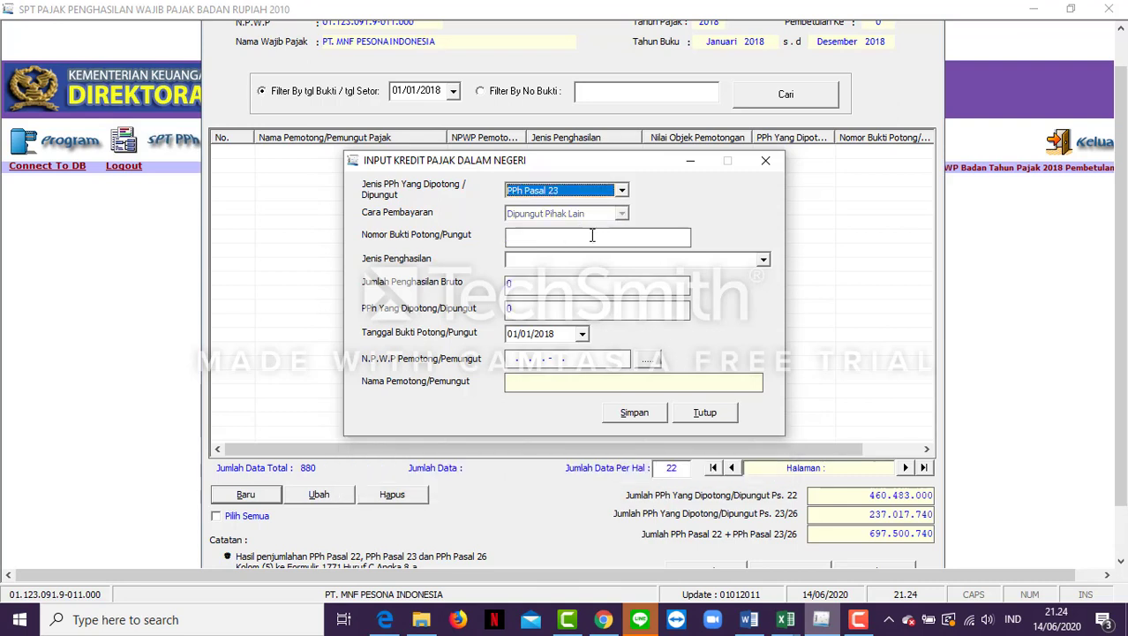
left_click(592, 235)
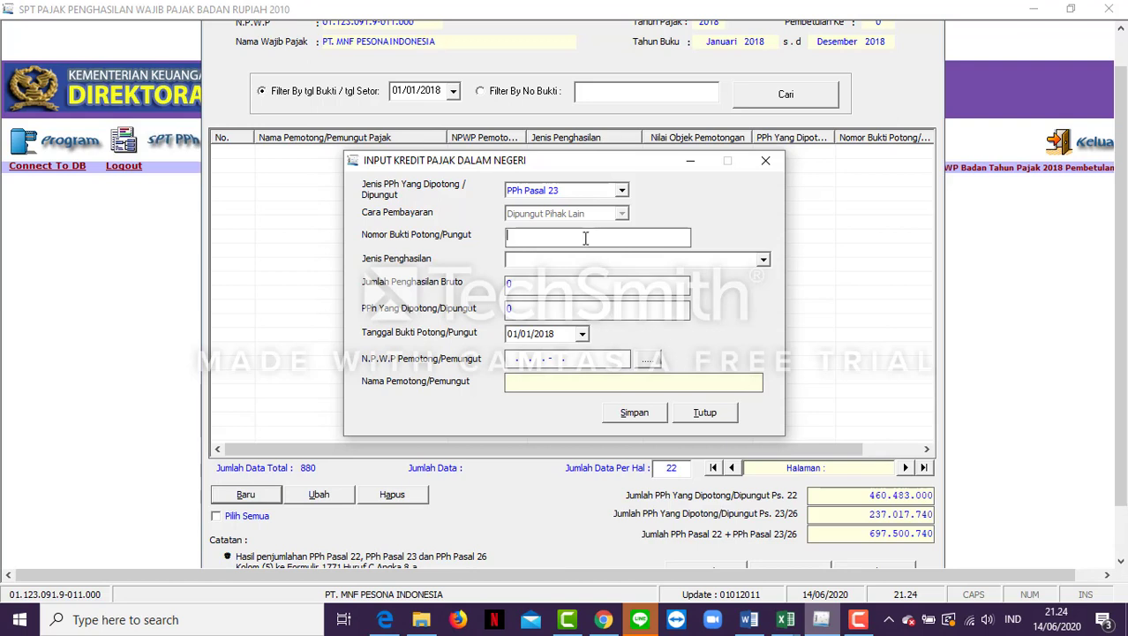
left_click(764, 265)
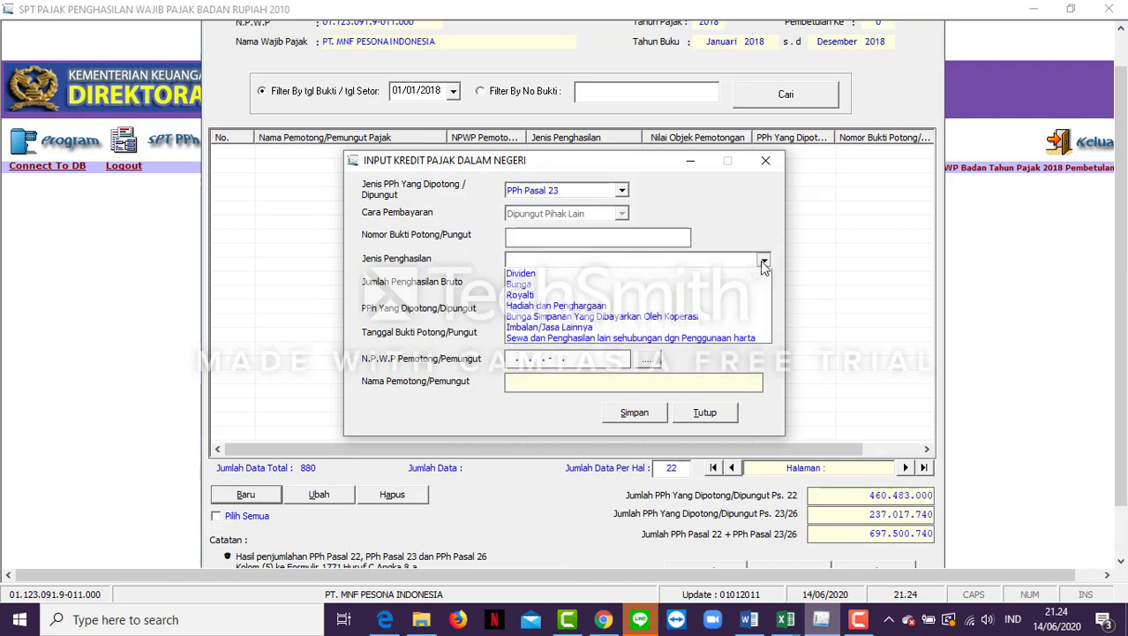
left_click(570, 286)
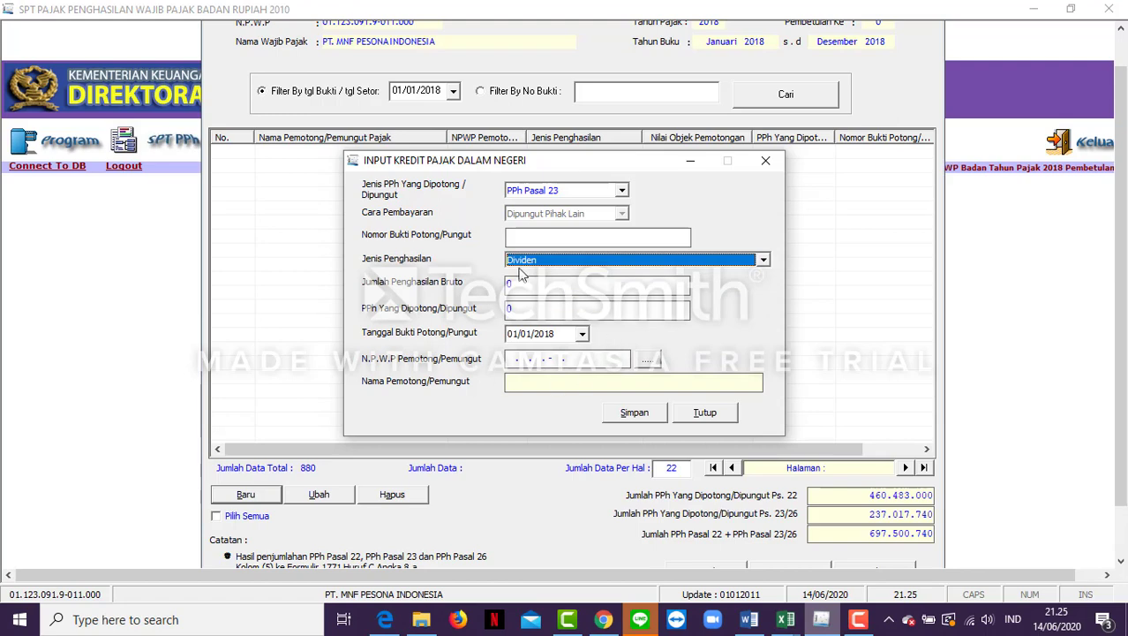
left_click(701, 414)
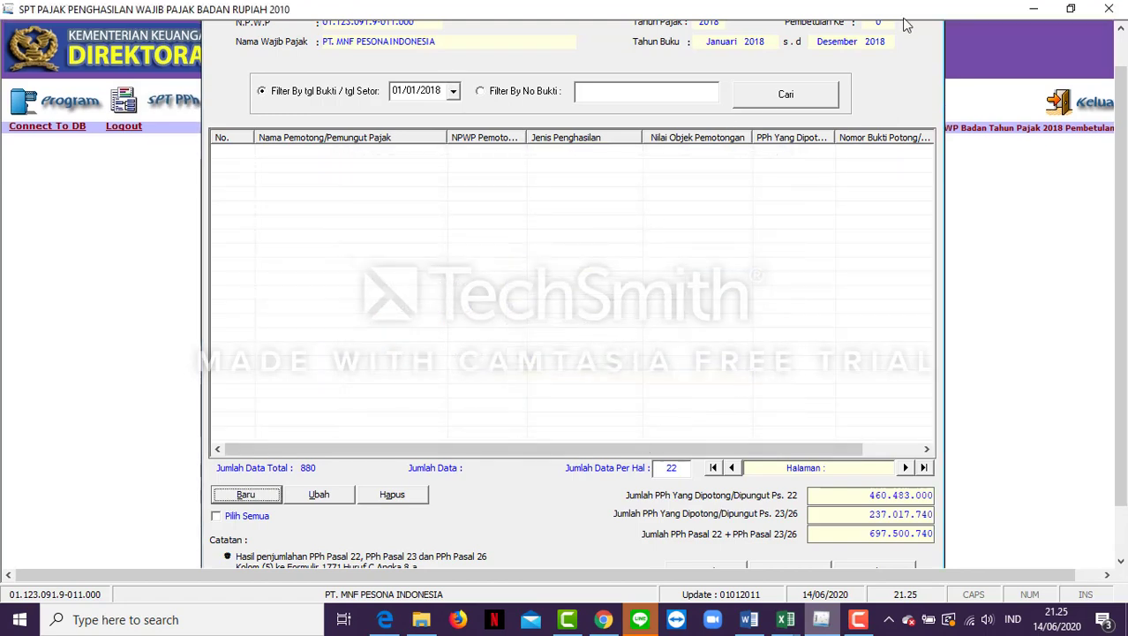
left_click_drag(1121, 113, 1122, 78)
left_click(928, 38)
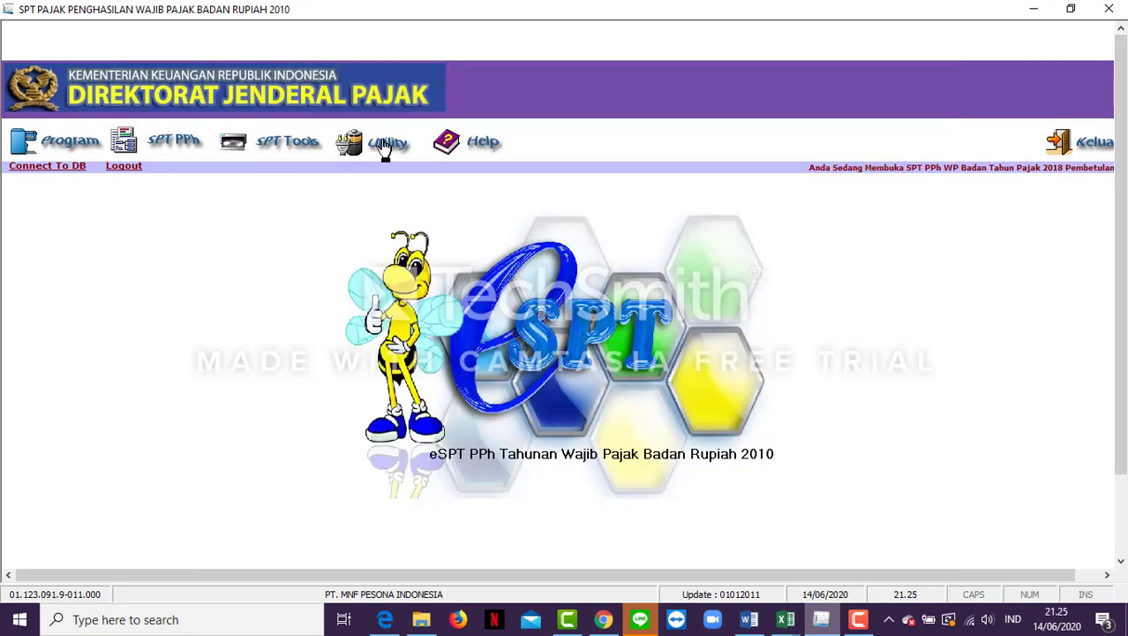
left_click(381, 146)
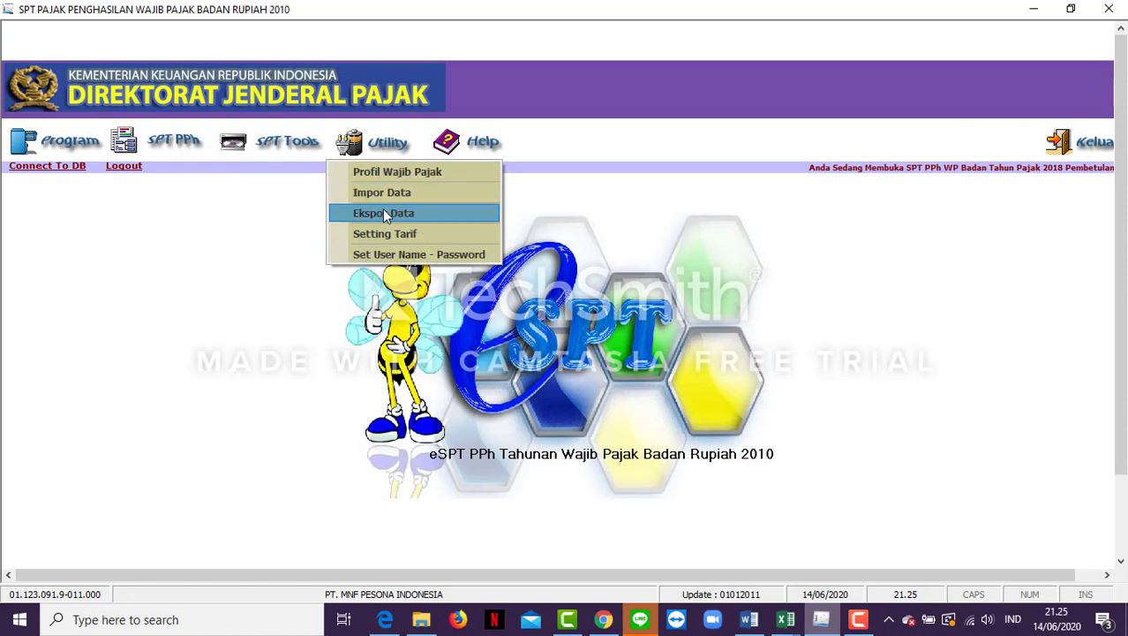
left_click(571, 218)
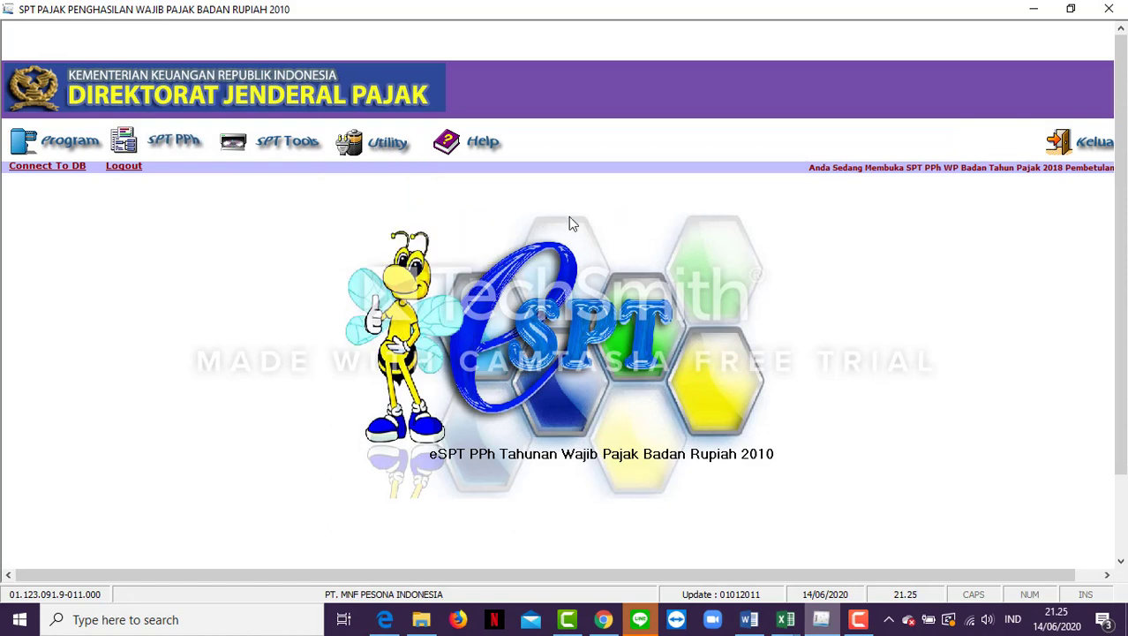
Switch to the pph23.xlsx workbook in Excel and examine how the PPh 23 rows are filled in, starting from the Jenis PPh column.
left_click(785, 623)
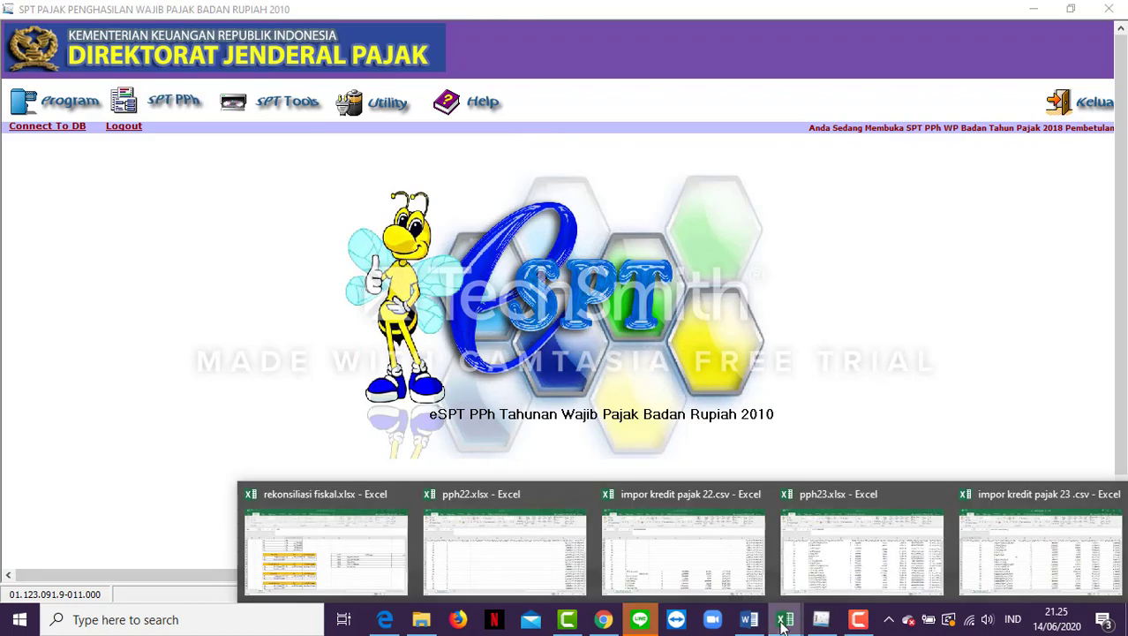
mouse_move(707, 552)
mouse_move(841, 553)
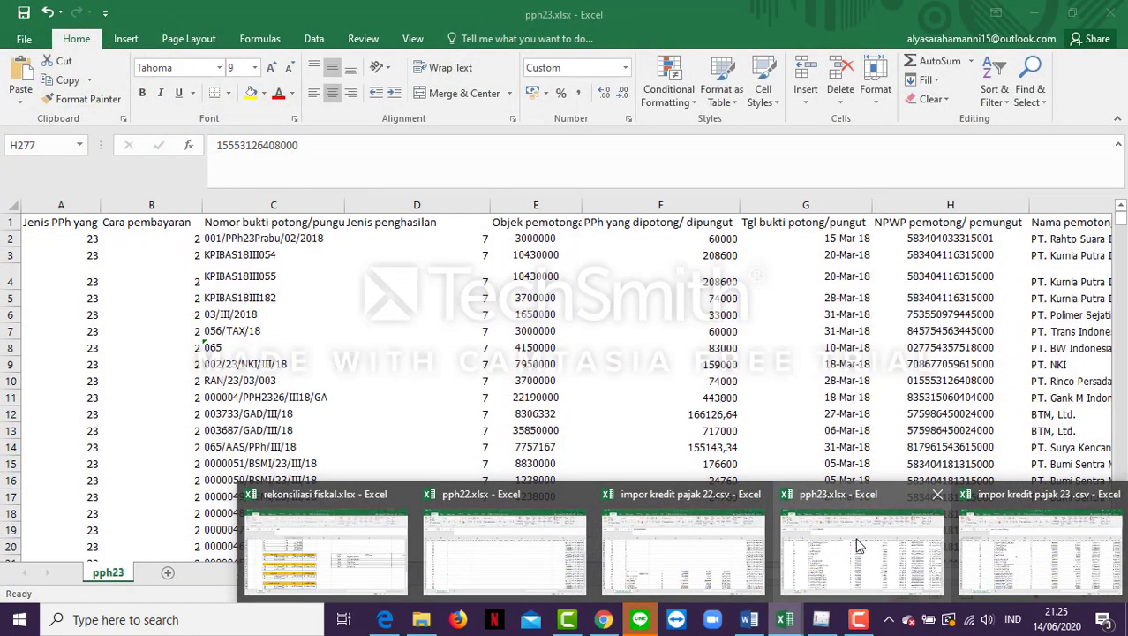
left_click(861, 544)
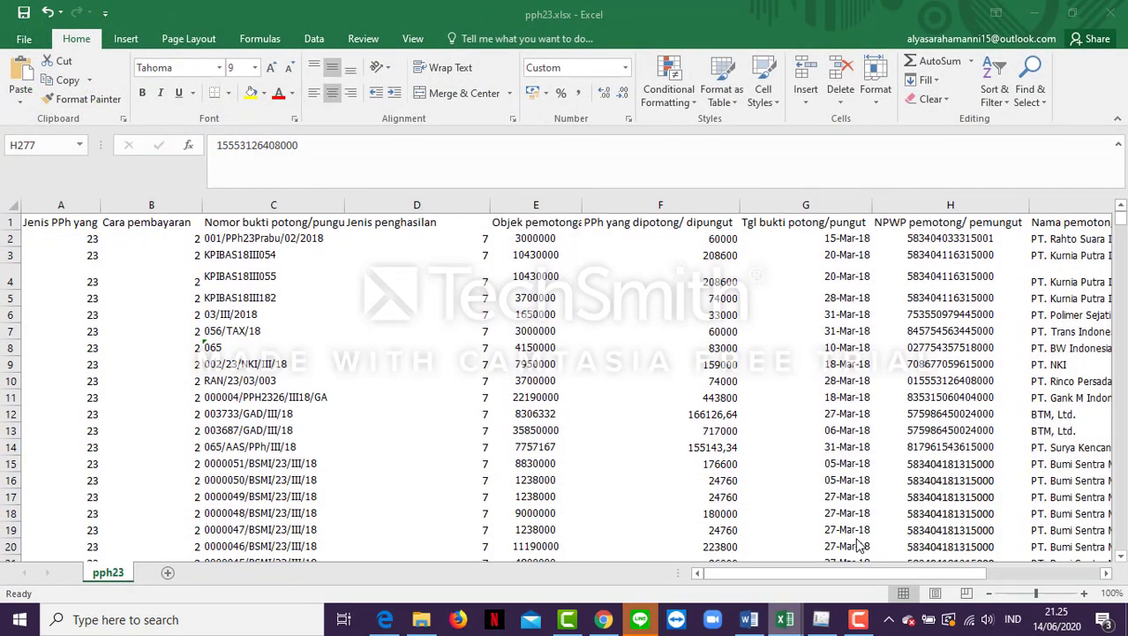
left_click(570, 380)
left_click(87, 236)
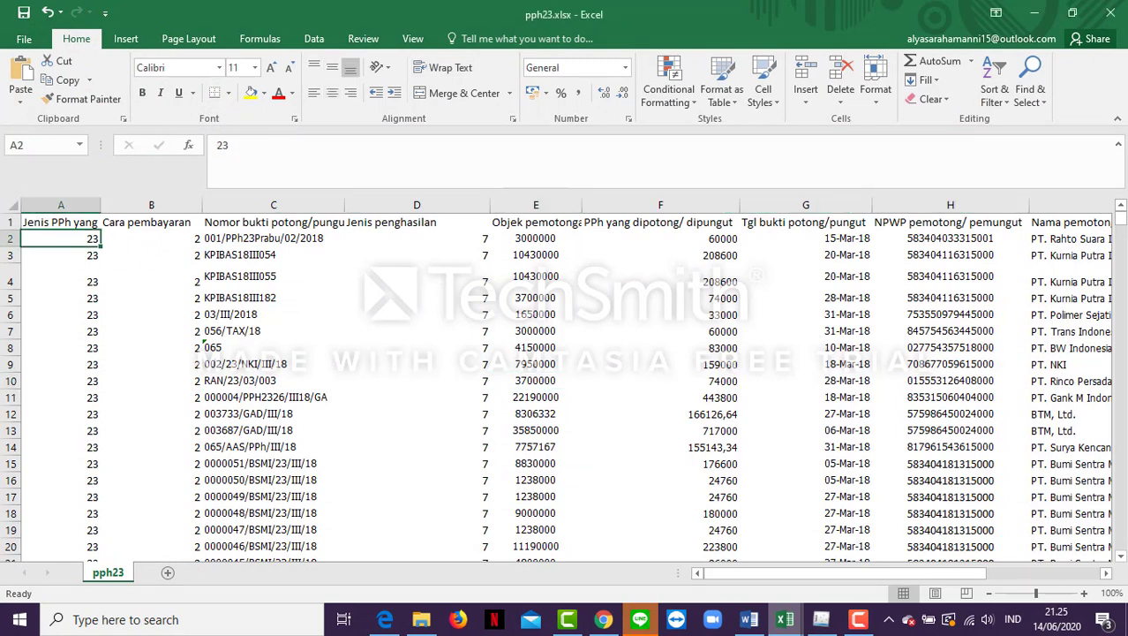
mouse_move(1122, 220)
left_mouse_down()
mouse_move(1122, 542)
mouse_move(1121, 217)
left_mouse_up()
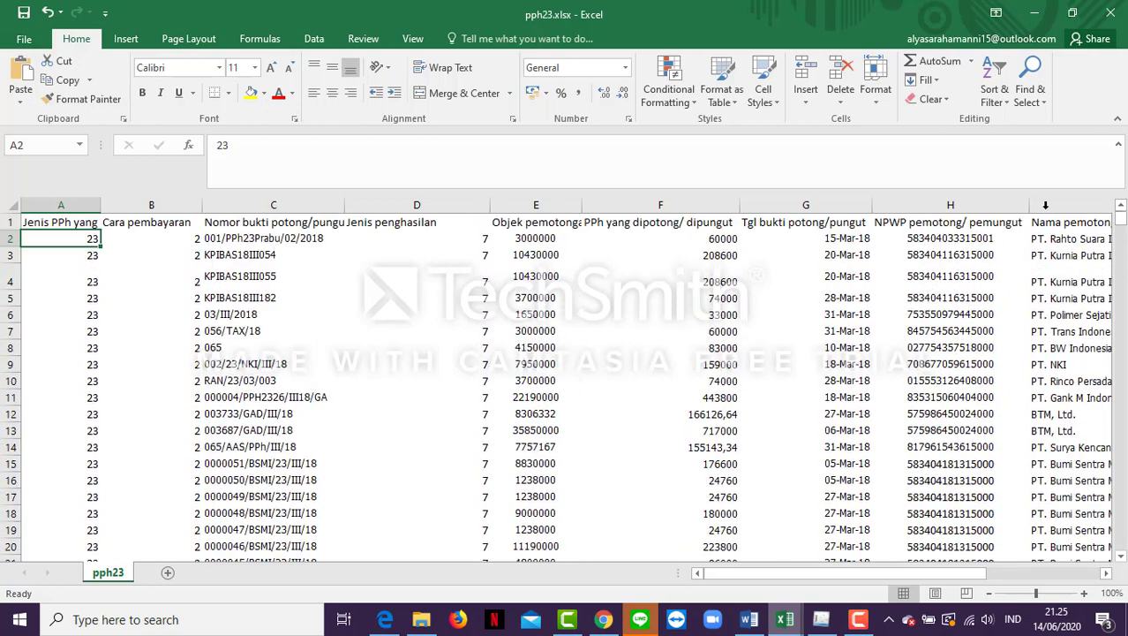
left_click(18, 38)
left_click(31, 207)
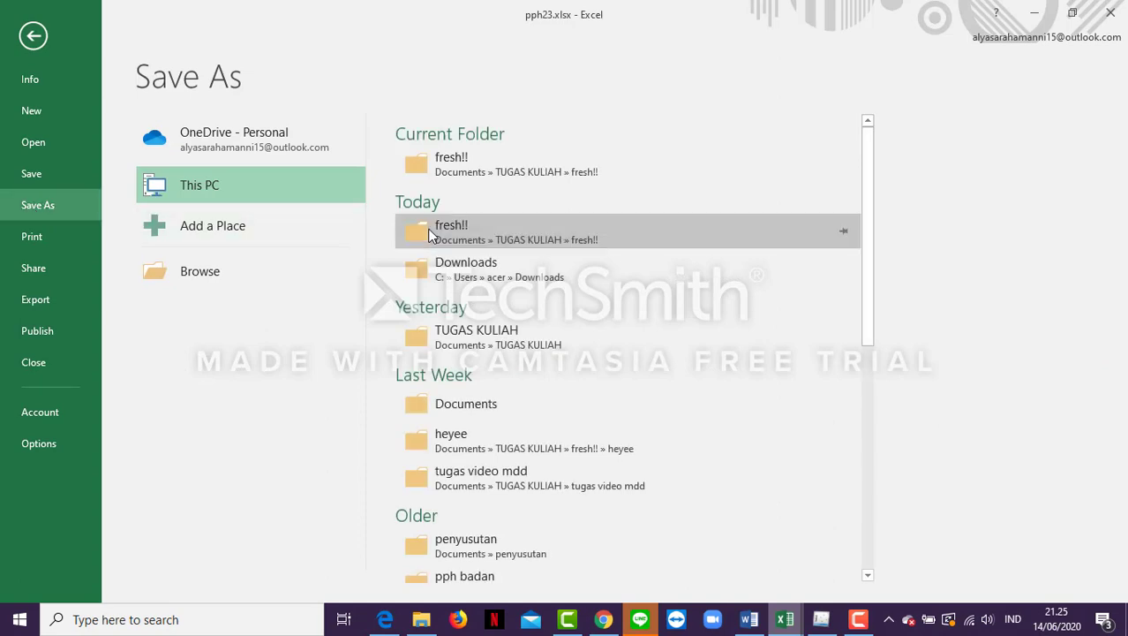
left_click(430, 233)
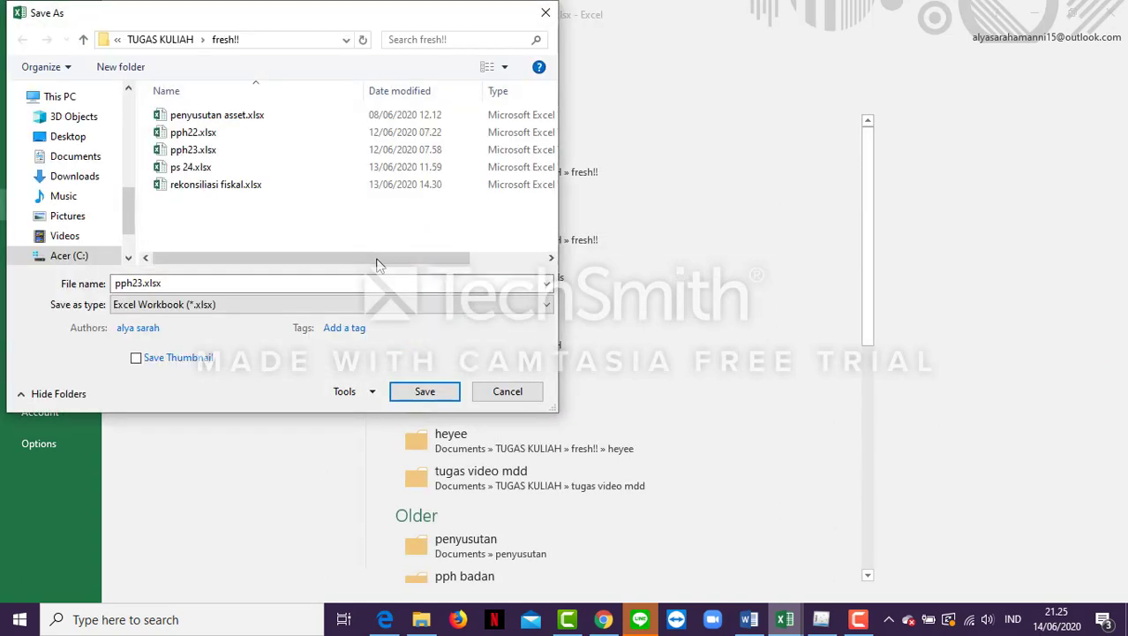
left_click(334, 306)
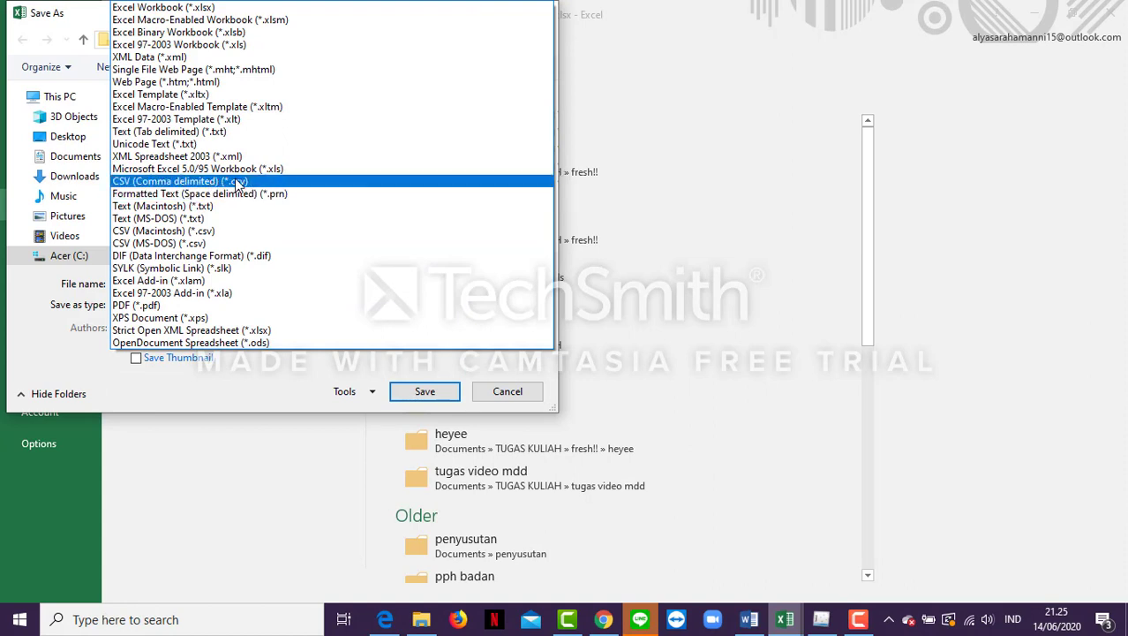
left_click(503, 398)
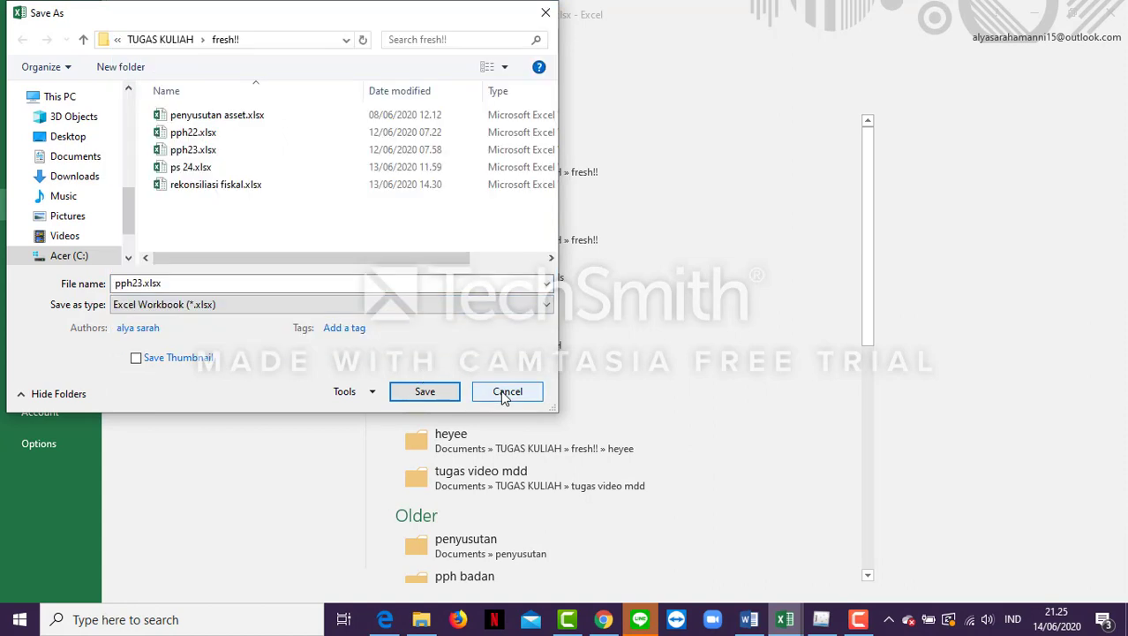
left_click(505, 394)
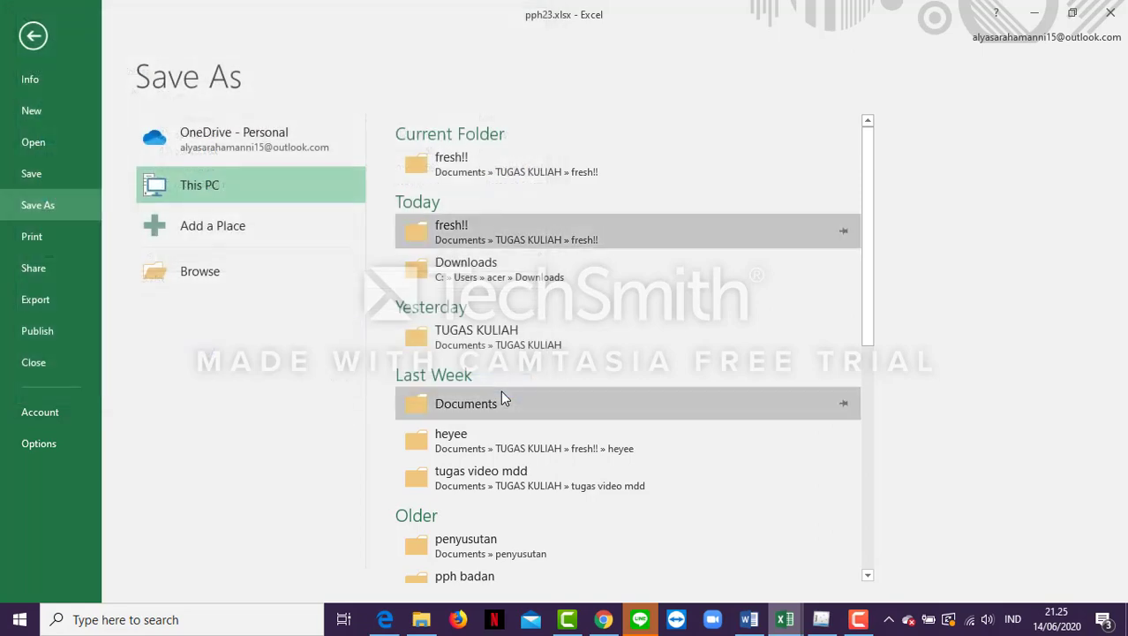
left_click(34, 37)
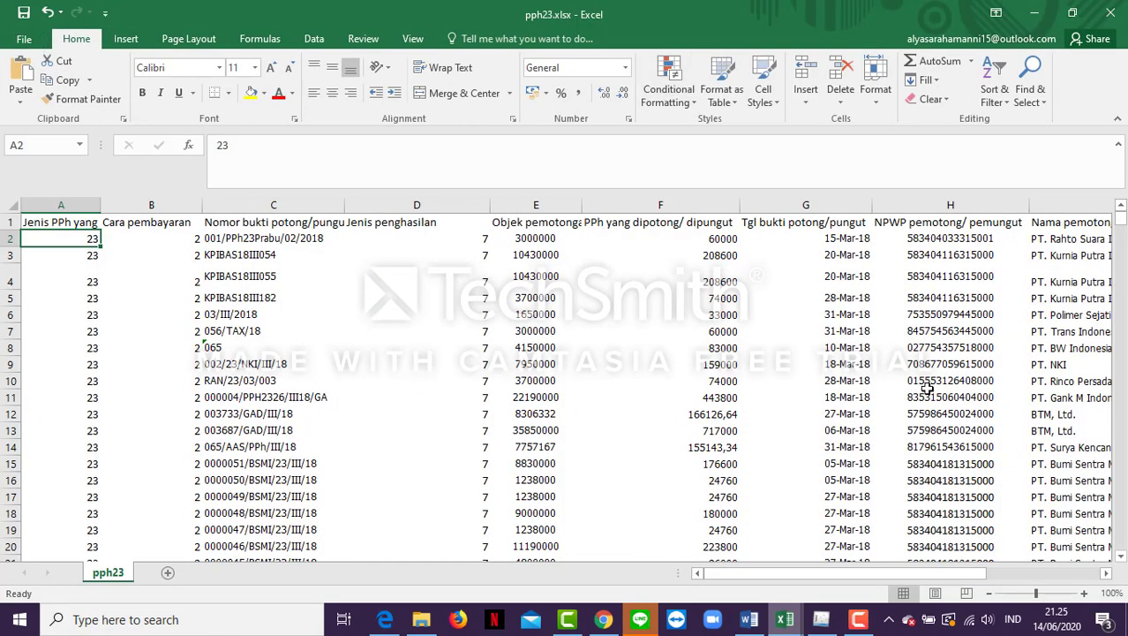
Switch to the impor kredit pajak 23 .csv workbook, review its rows, and minimize it and pph23.xlsx.
mouse_move(785, 619)
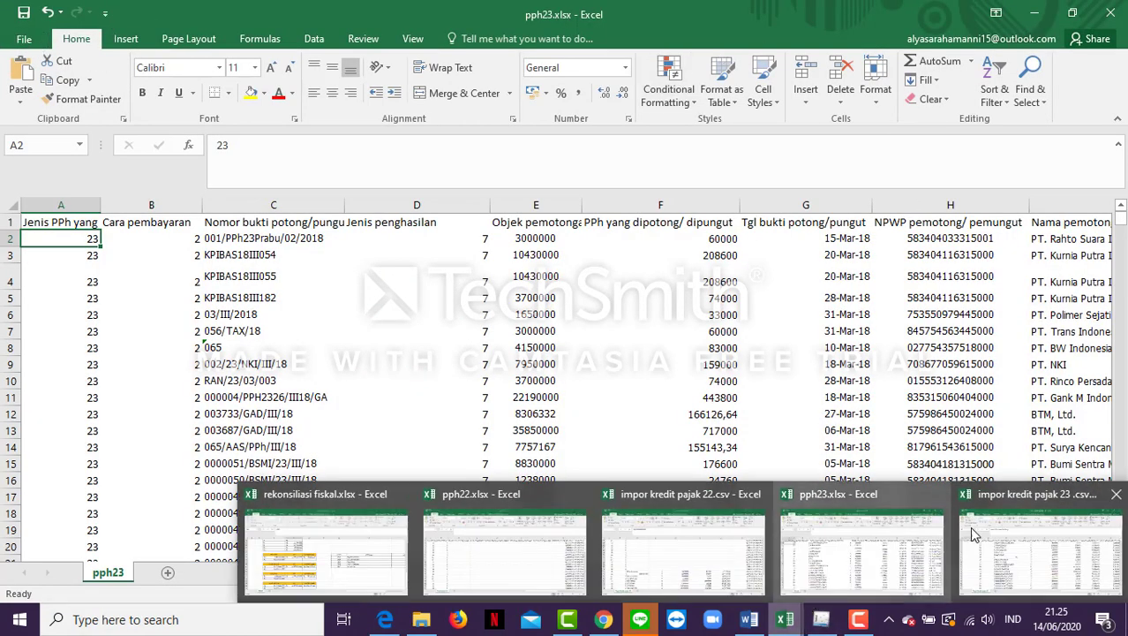
left_click(1040, 538)
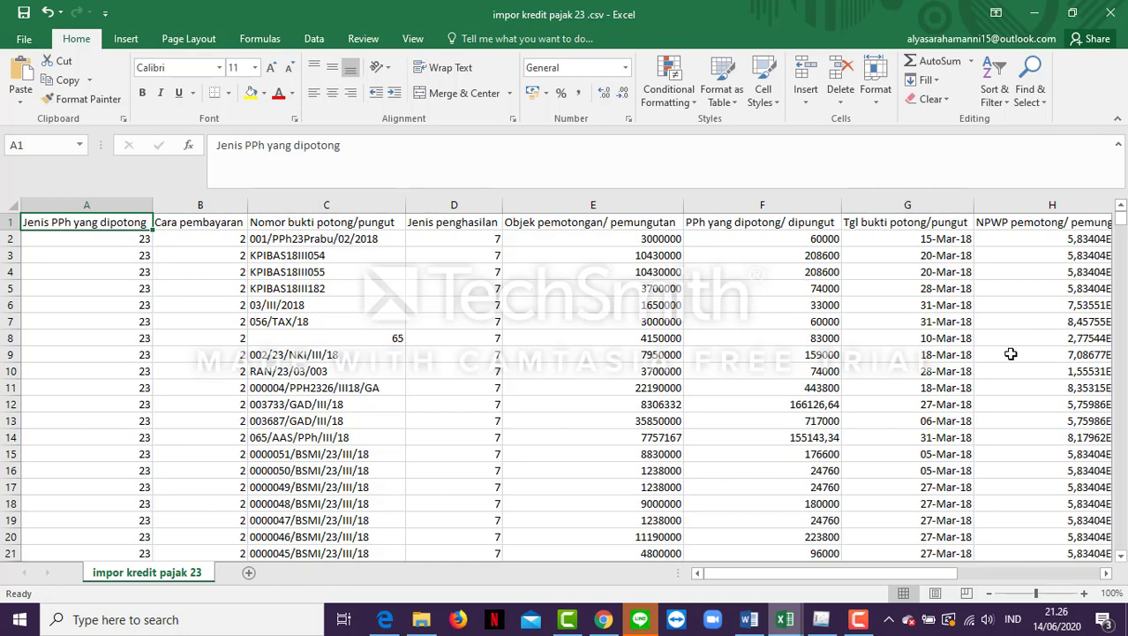
mouse_move(766, 576)
left_mouse_down()
mouse_move(912, 557)
mouse_move(763, 574)
mouse_move(755, 565)
left_mouse_up()
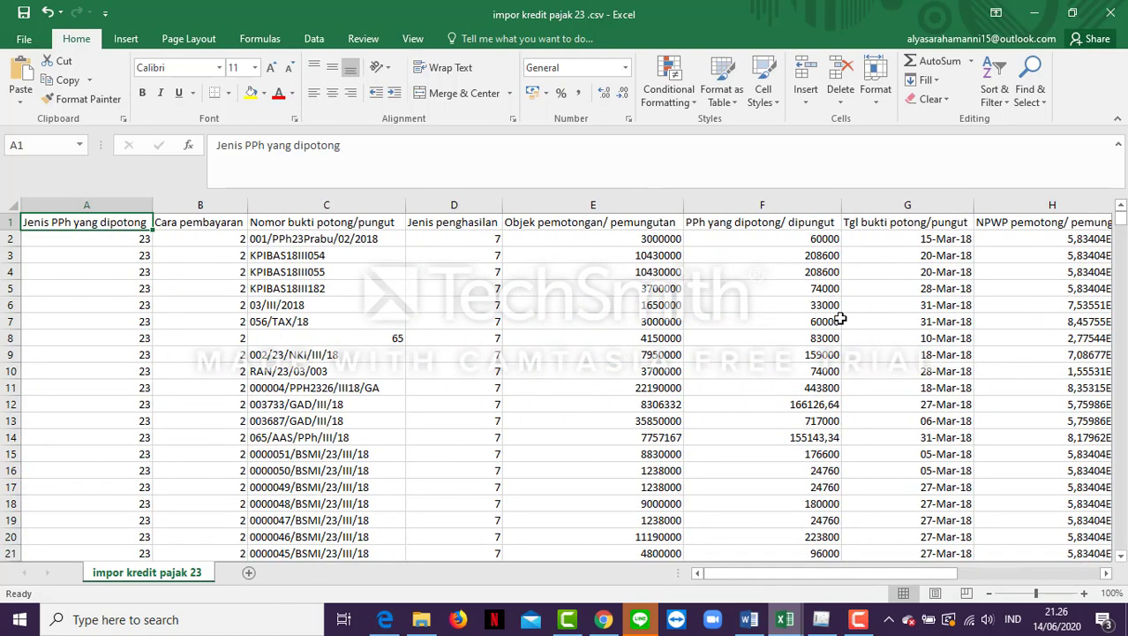
left_click(1031, 12)
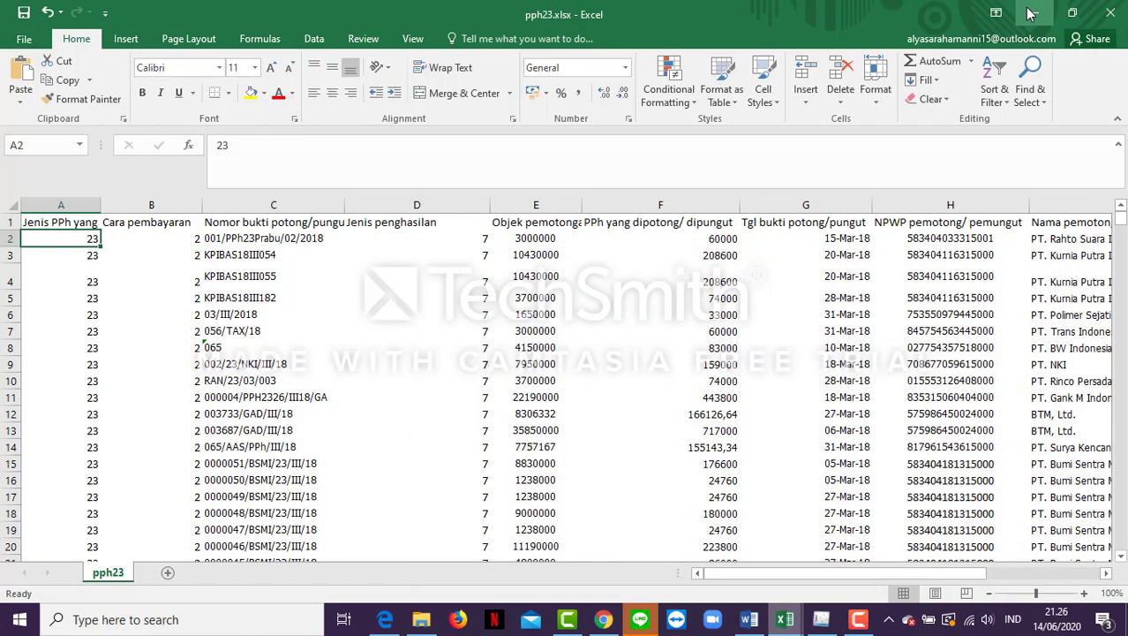
left_click(1031, 13)
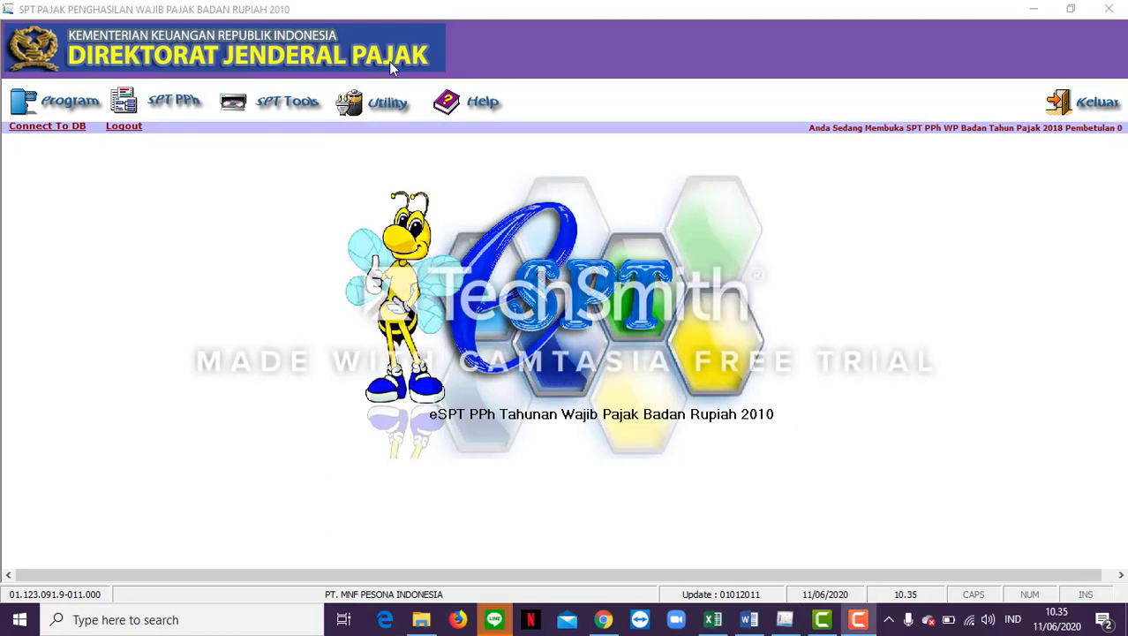
In eSPT, set up a Kredit Pajak Dalam Negeri Badan data import for tax year 2018 from fresh!!\impor kredit pajak 23 .csv.
left_click(382, 105)
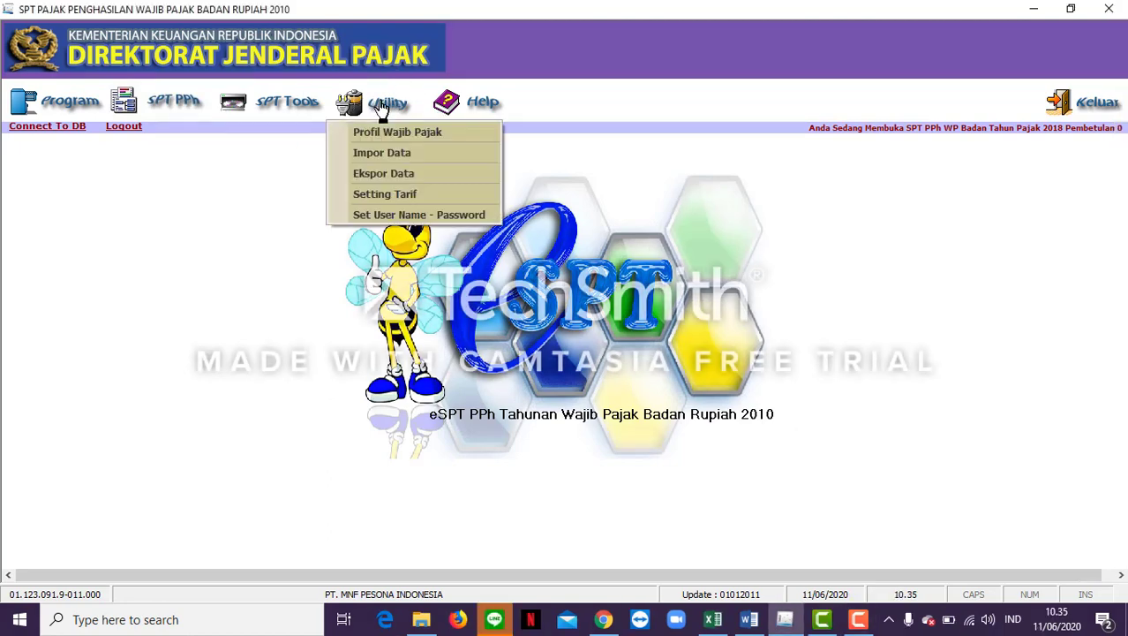
left_click(394, 153)
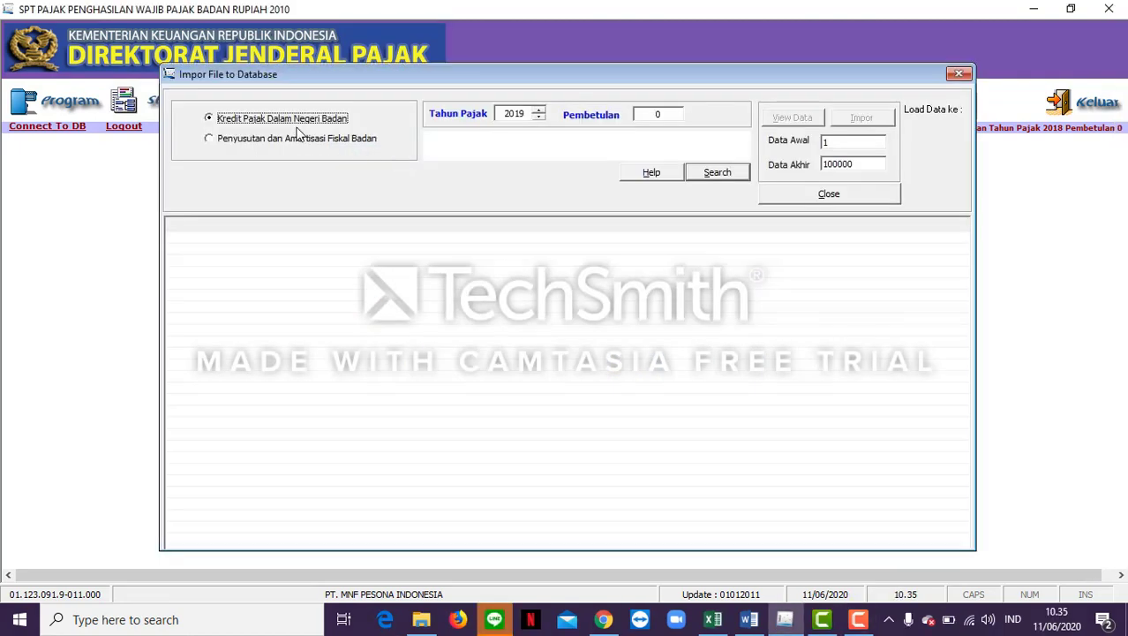
left_click(539, 118)
left_click(713, 173)
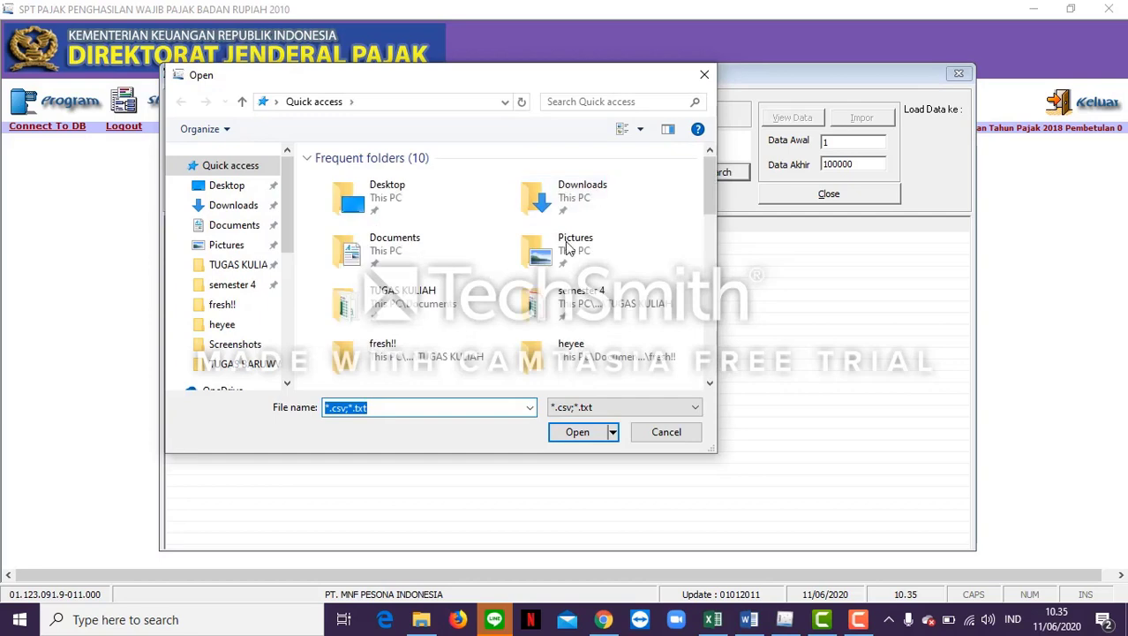
left_click(233, 305)
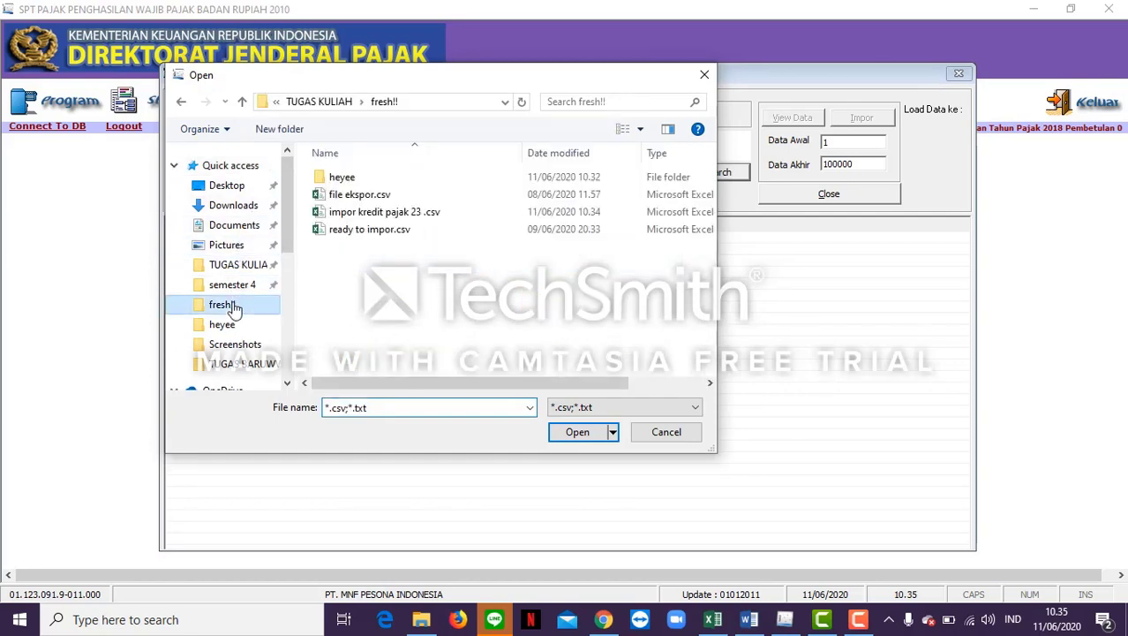
double_click(375, 219)
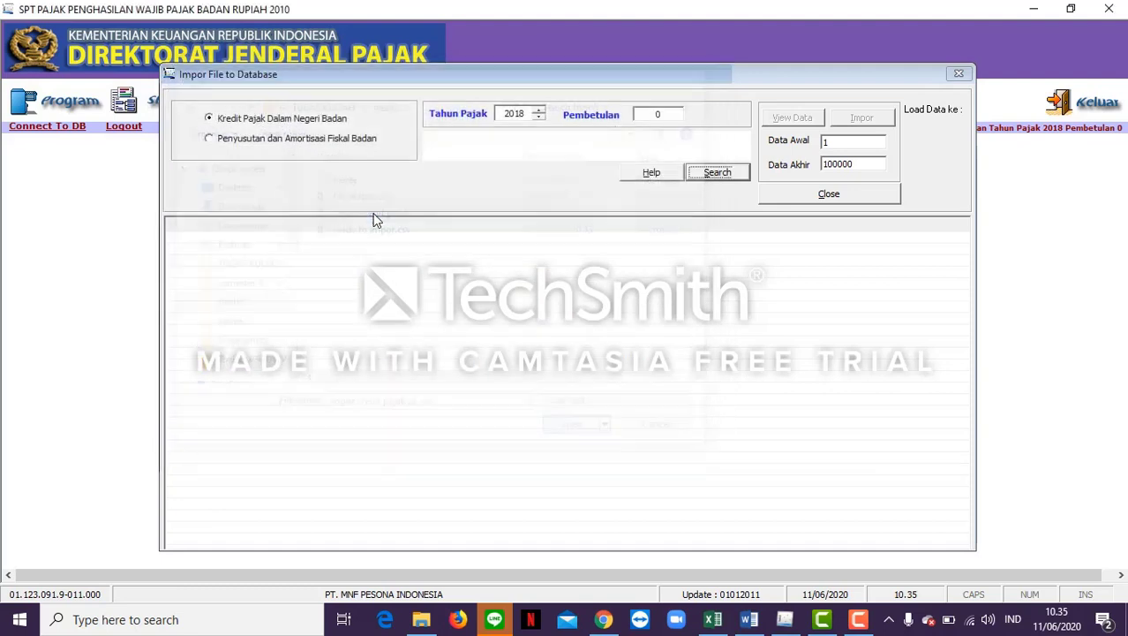
Load the selected CSV file's rows for preview and import them into the database, closing the import window.
left_click(785, 120)
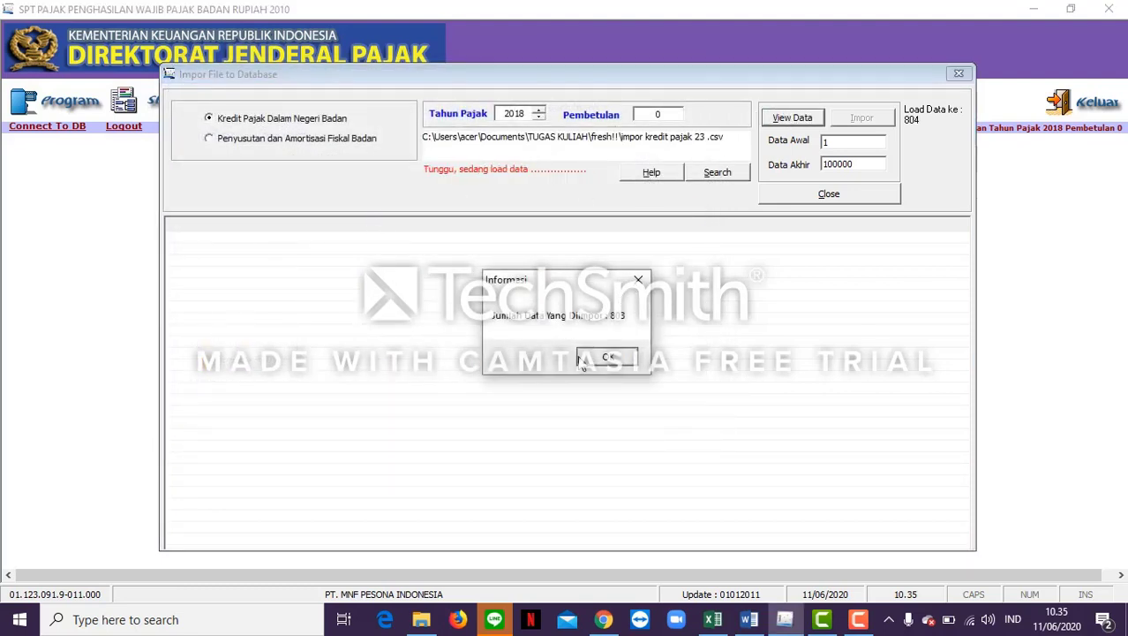
left_click(581, 361)
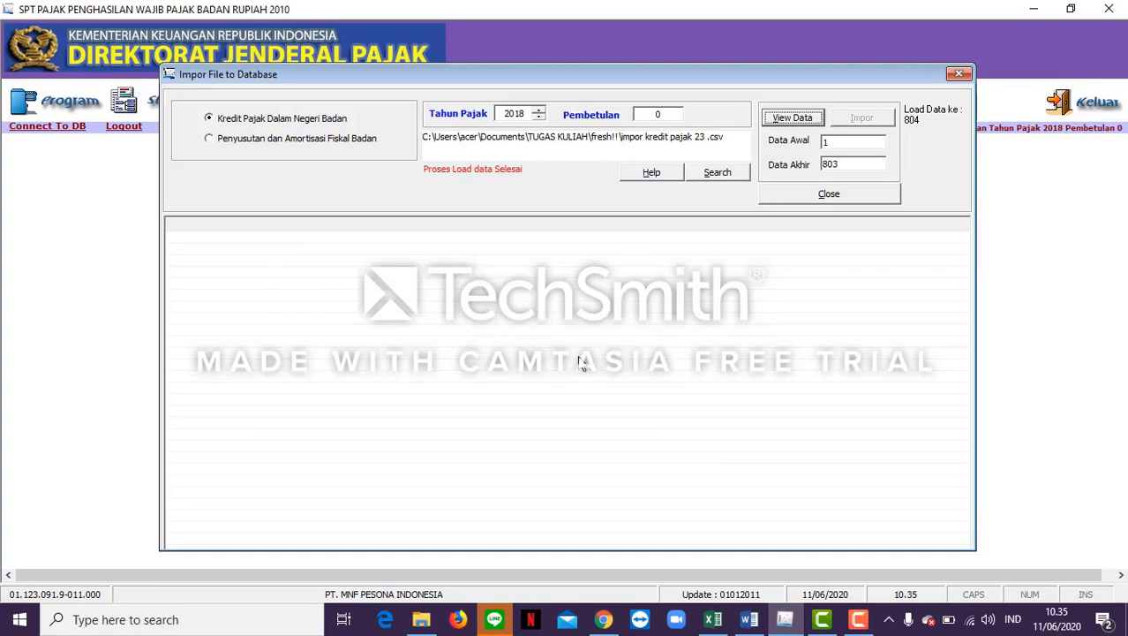
left_click(789, 123)
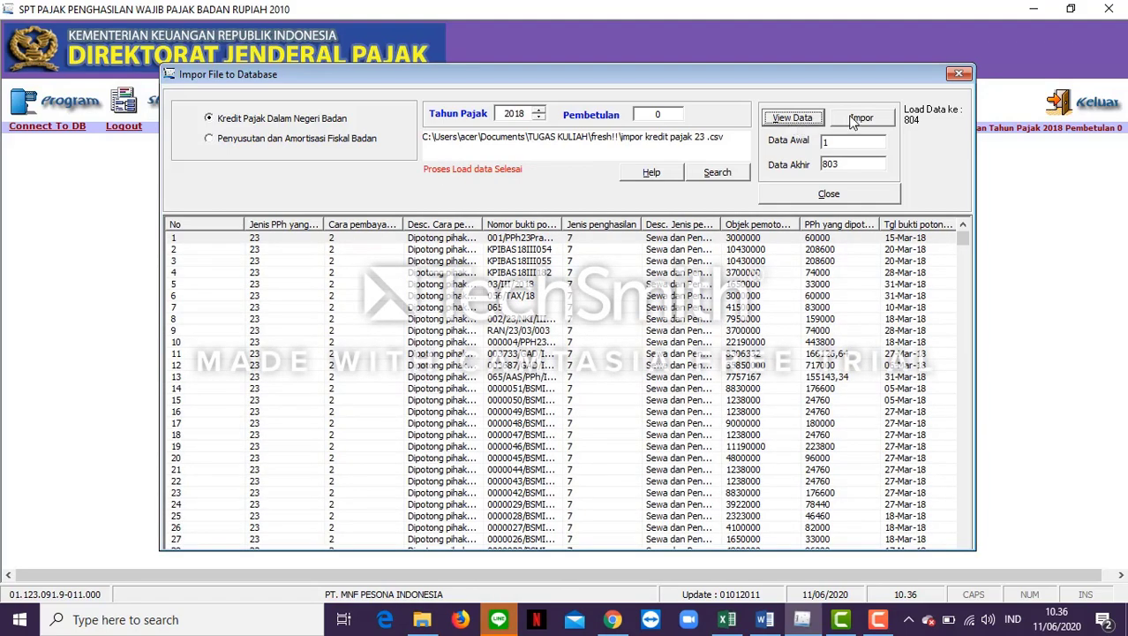
left_click(853, 120)
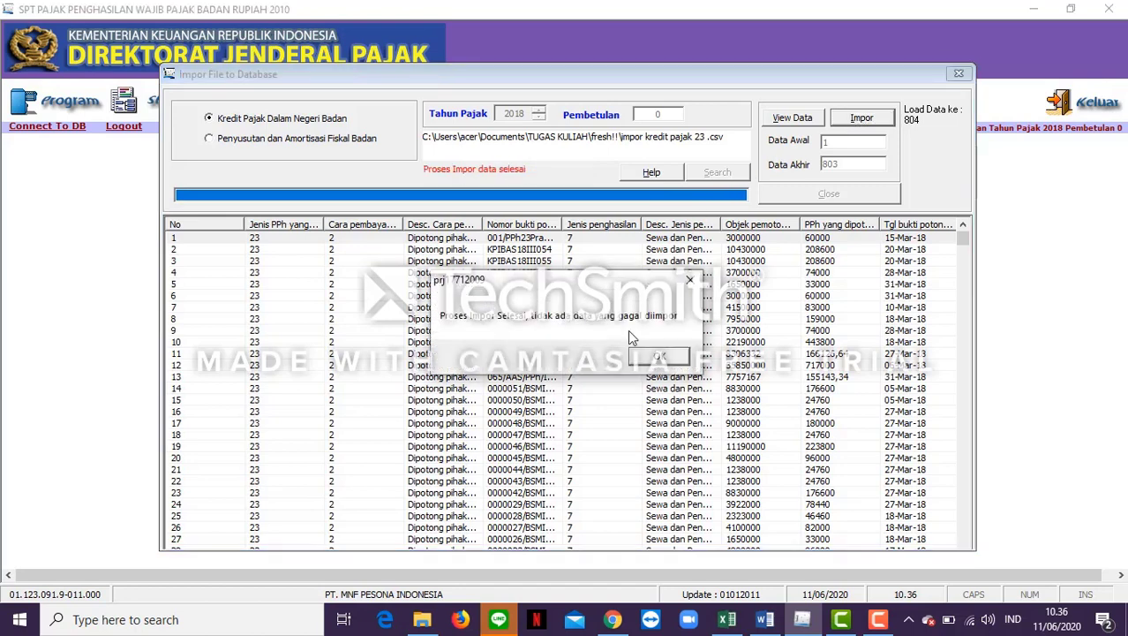
left_click(658, 362)
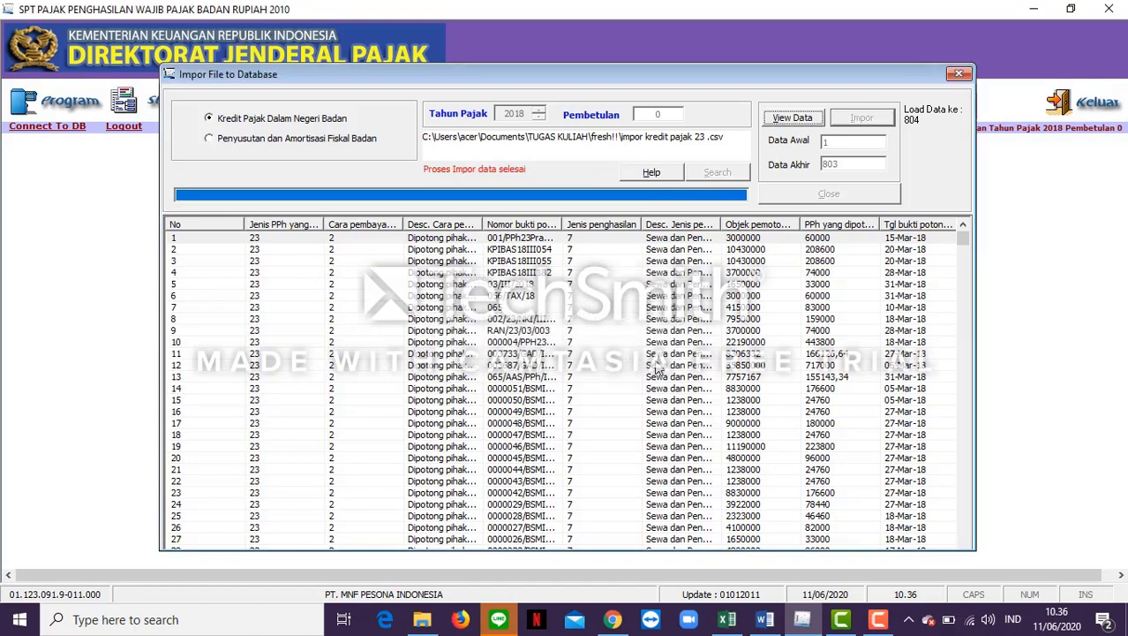
left_click(830, 194)
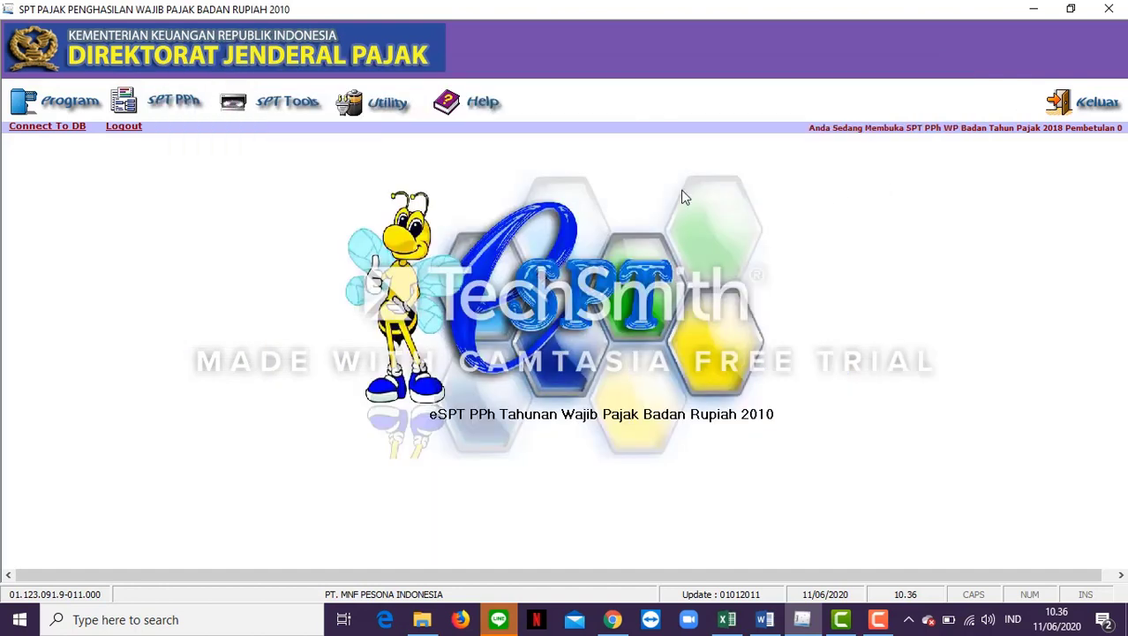
Open Formulir 1771-III - Kredit Pajak Dalam Negeri and search its entries by the date 01/01/2018.
left_click(159, 113)
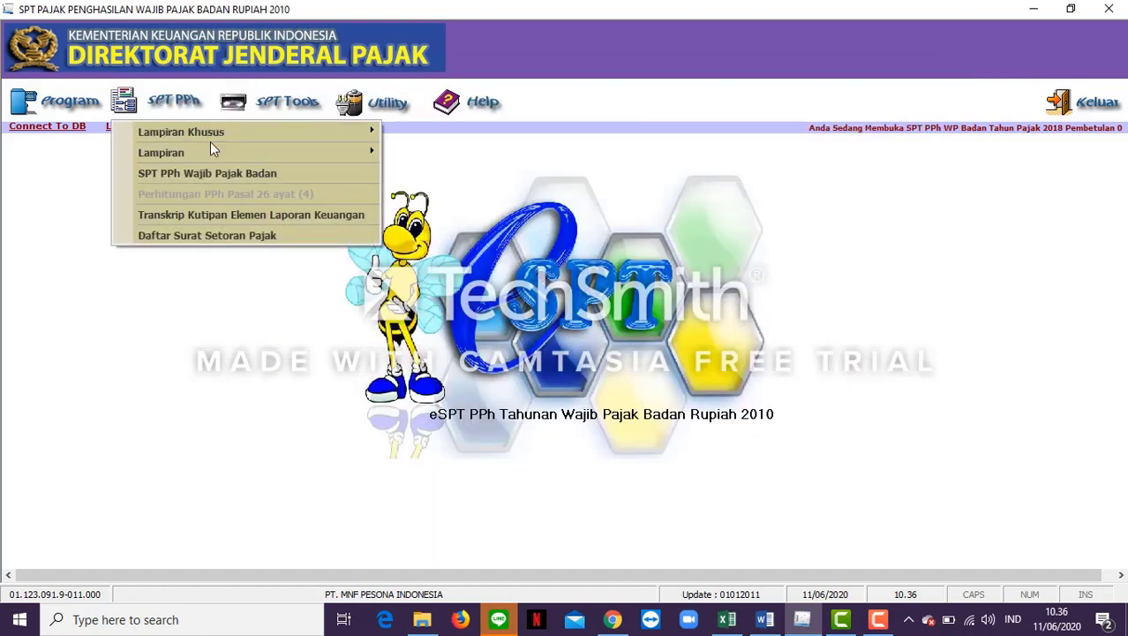
mouse_move(216, 151)
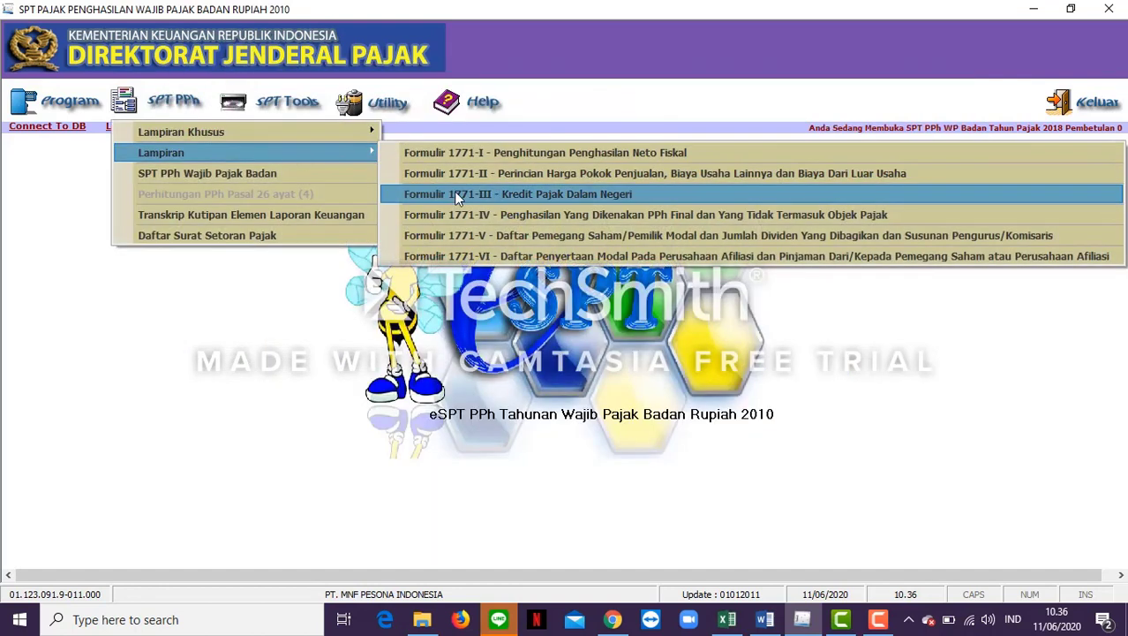
left_click(456, 194)
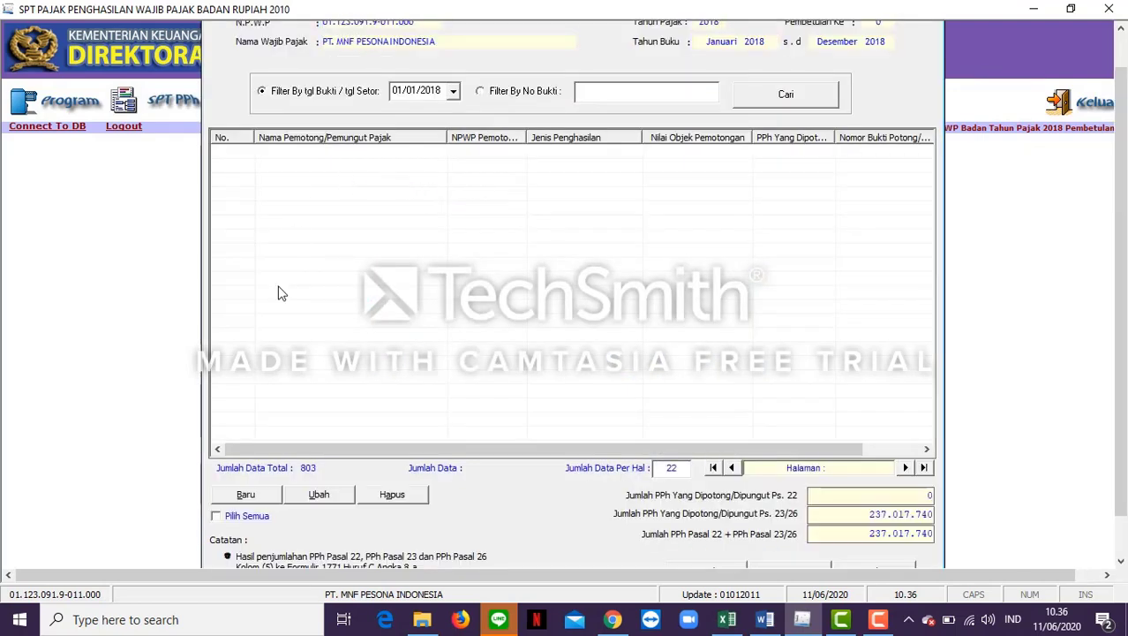
left_click(455, 92)
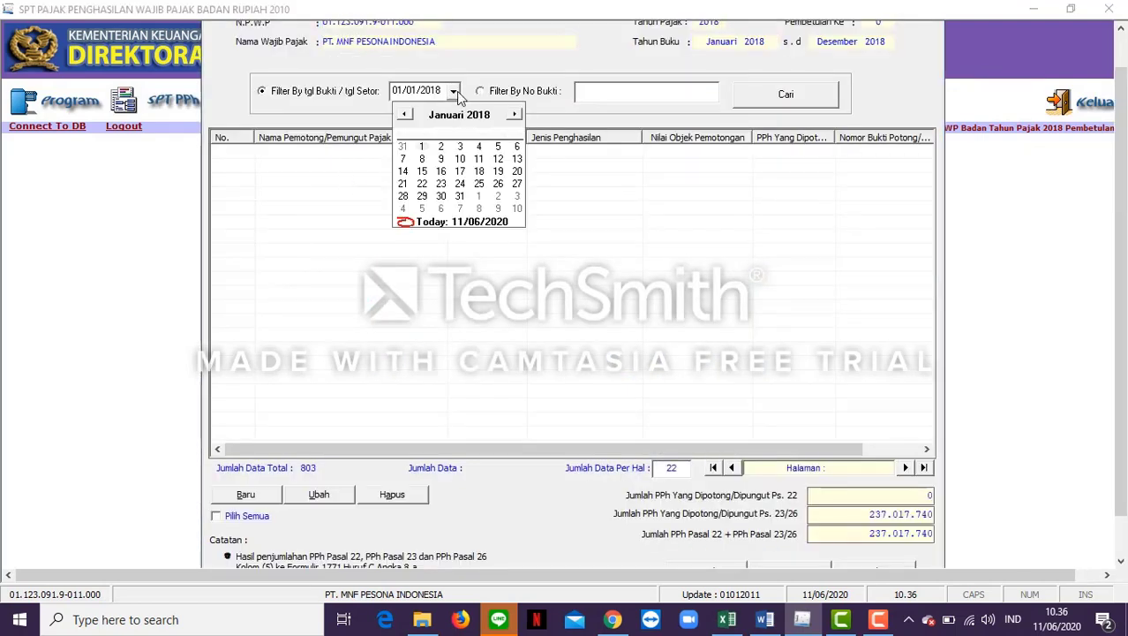
left_click(457, 92)
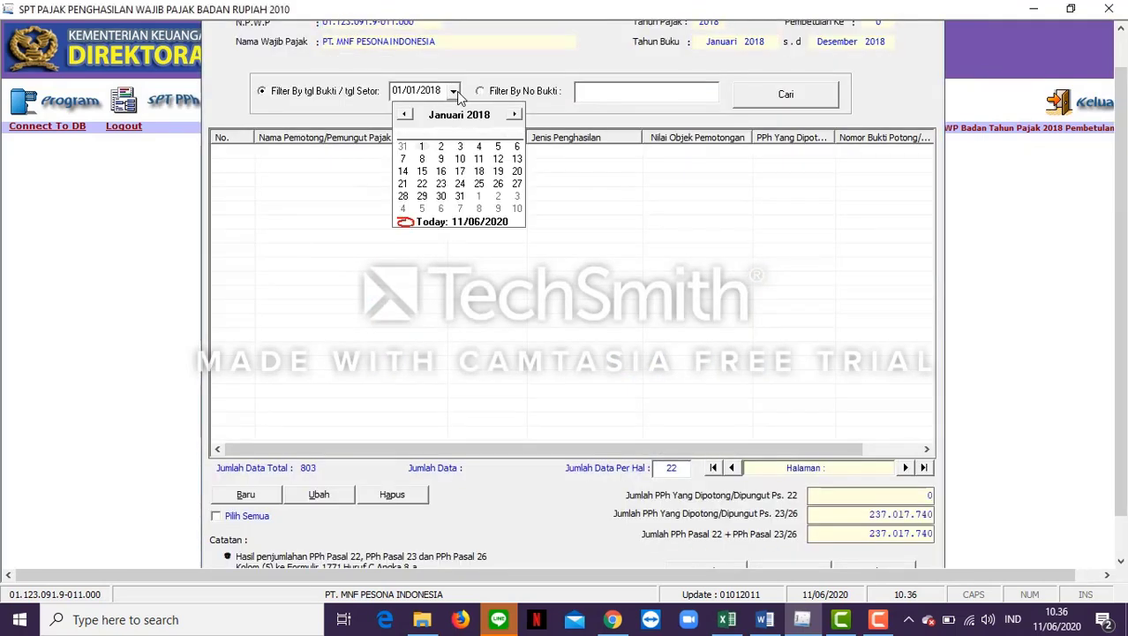
left_click(777, 99)
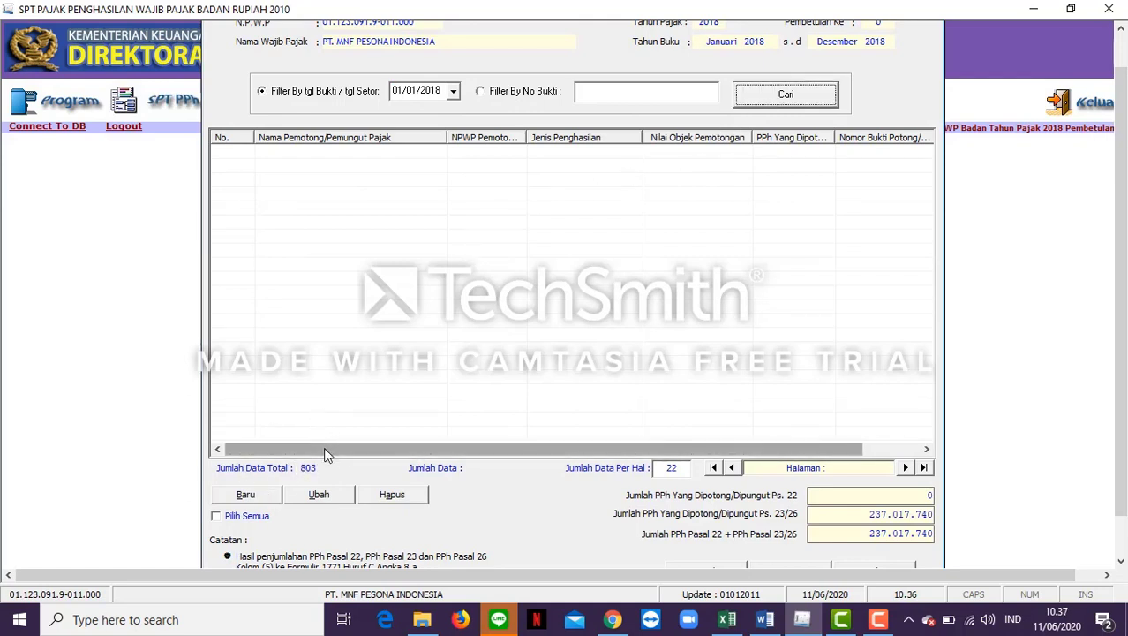
Set the form's date filter to 01/02/2018, and switch the filtering to No Bukti.
left_click_drag(333, 445, 232, 448)
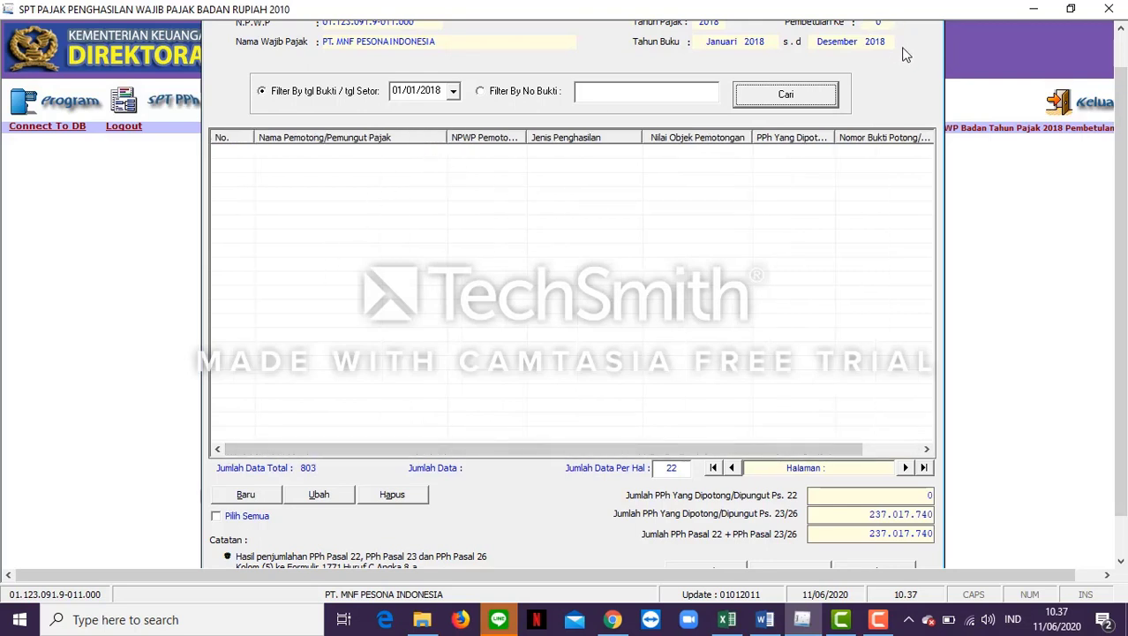
left_click_drag(1121, 88, 1125, 46)
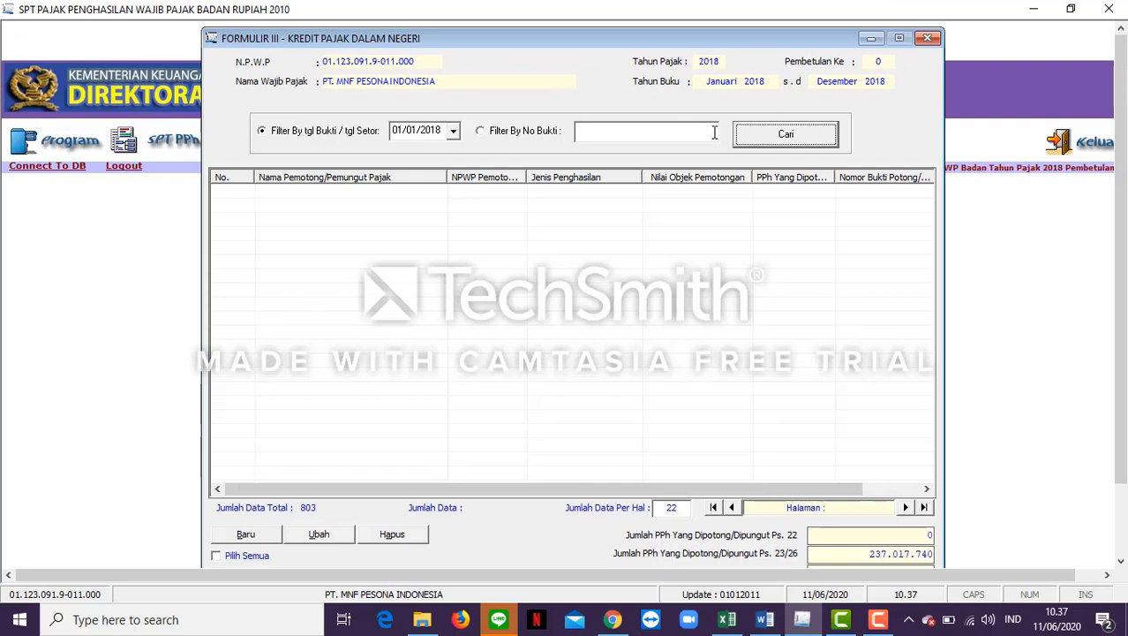
left_click(454, 132)
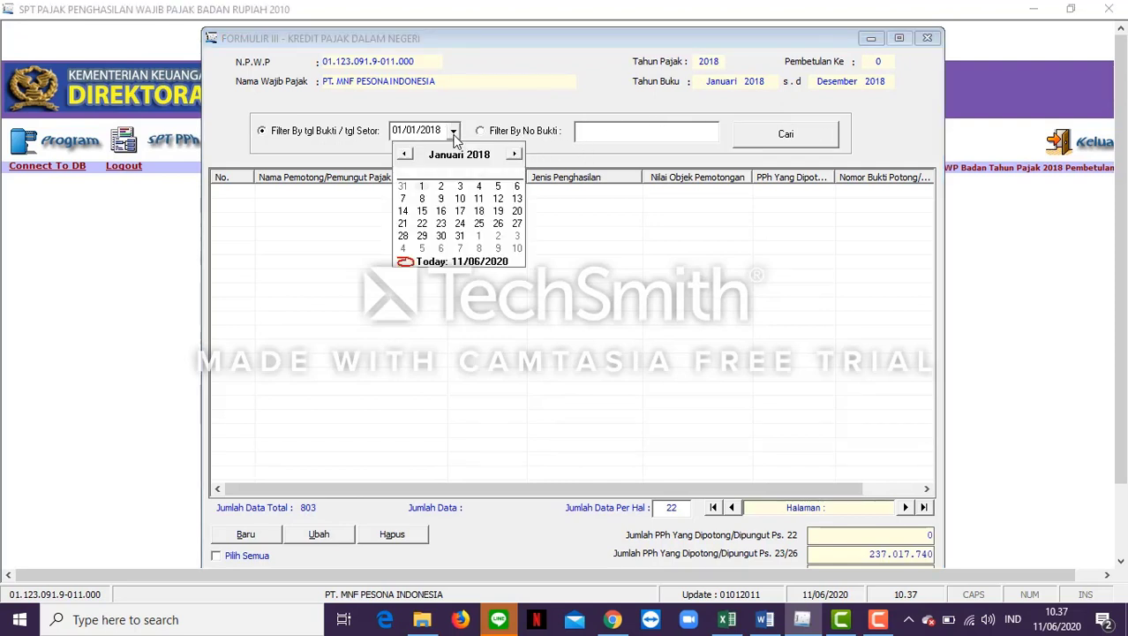
left_click(405, 155)
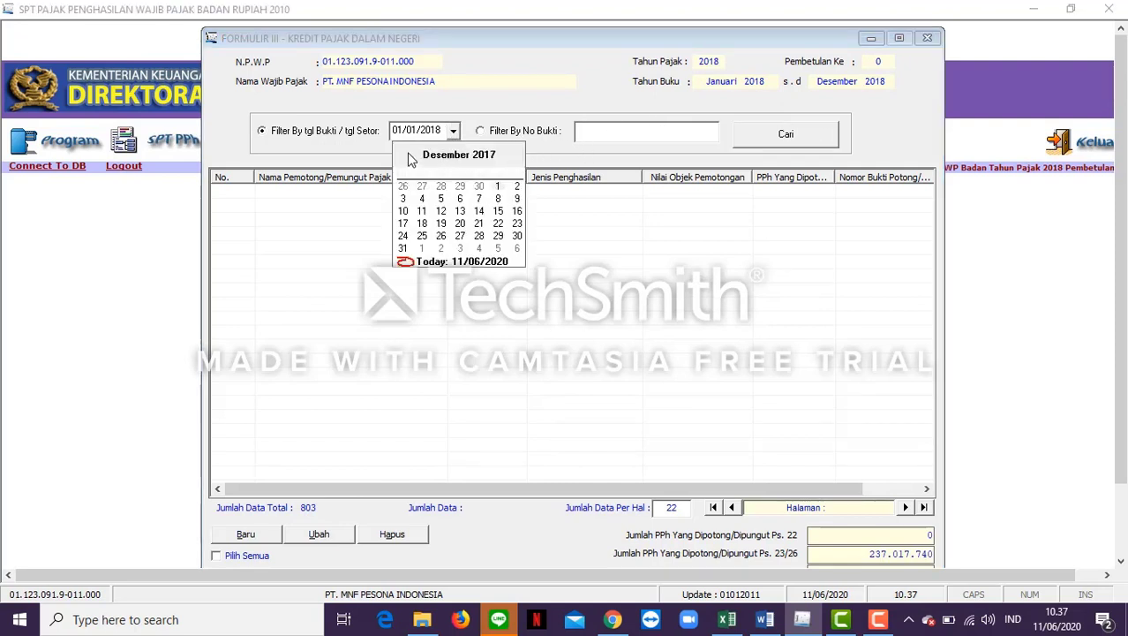
left_click(515, 156)
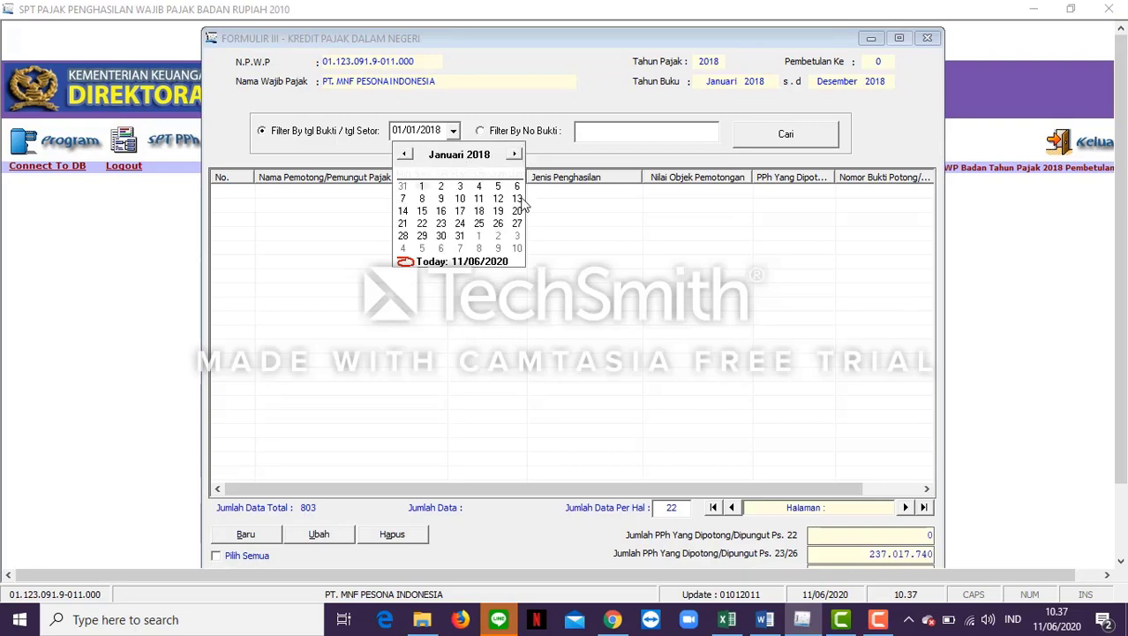
left_click(515, 154)
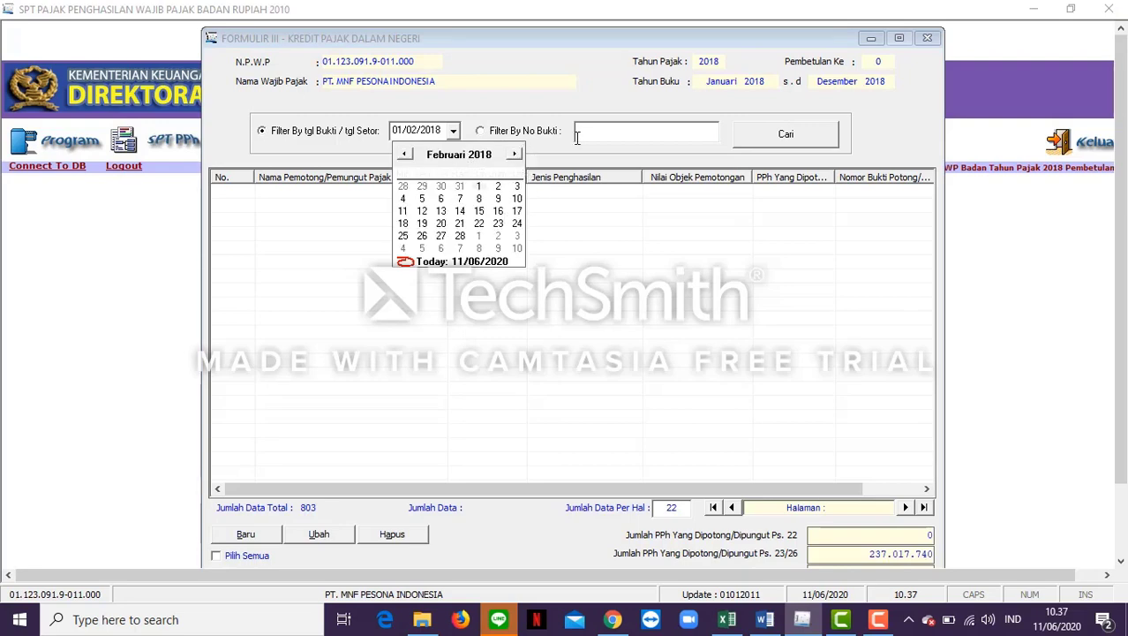
left_click(695, 147)
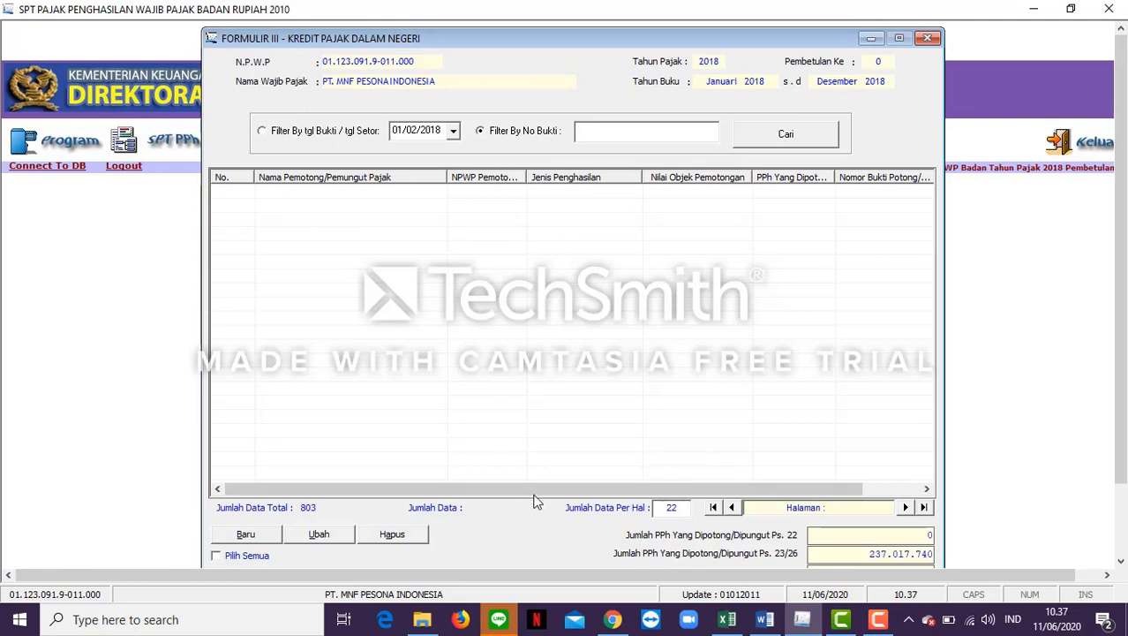
left_click(713, 507)
left_click(905, 509)
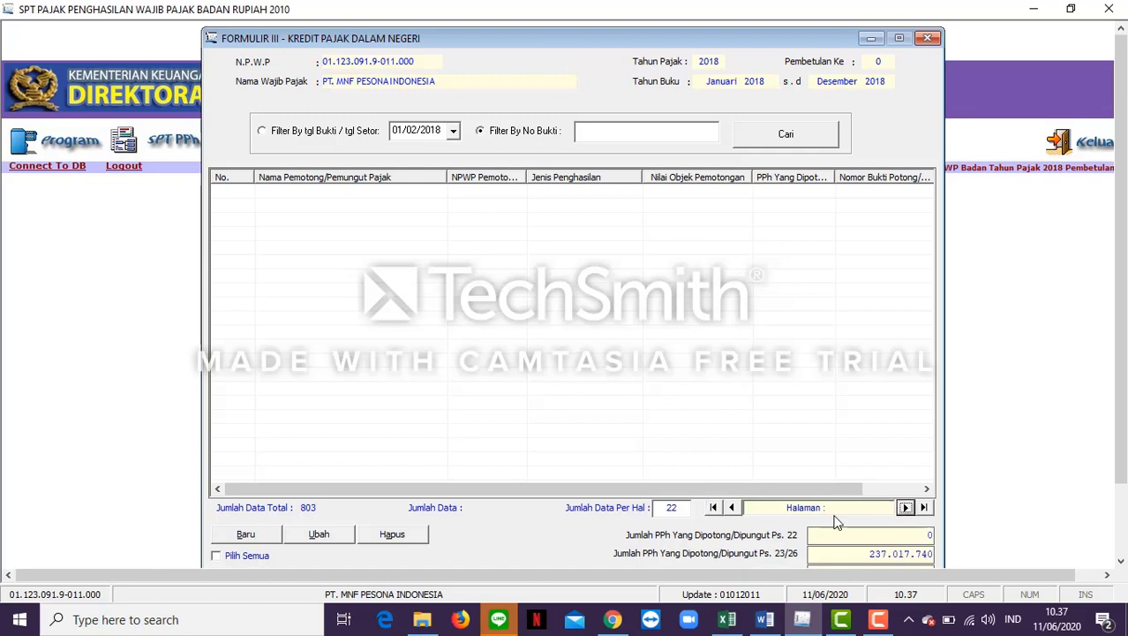
left_click(732, 508)
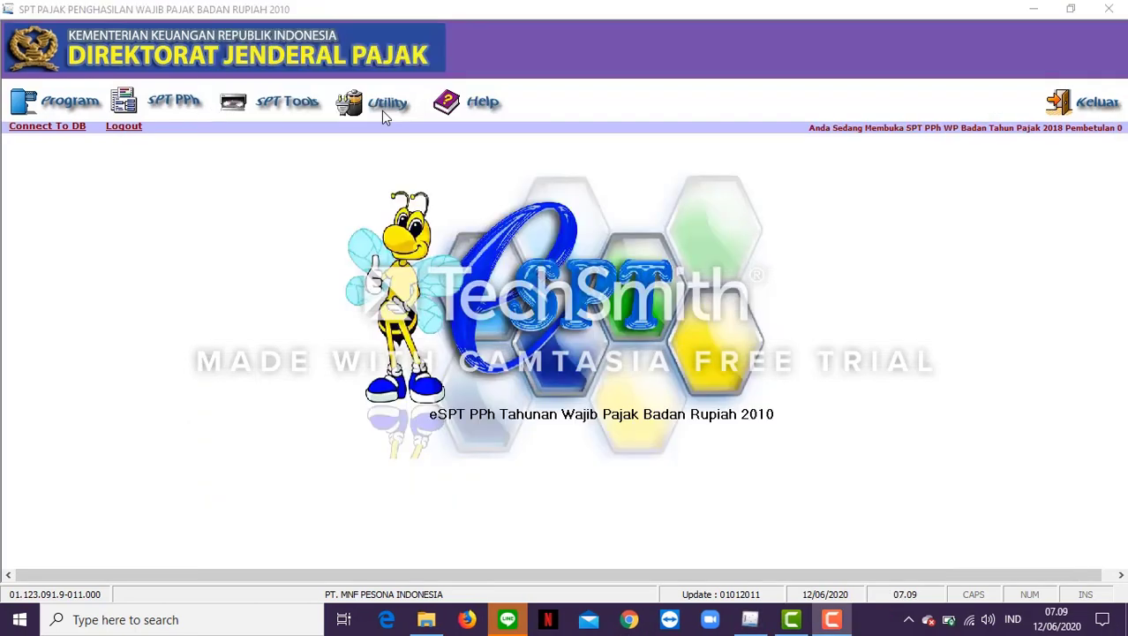
Set up a Kredit Pajak Dalam Negeri Badan import for tax year 2018 using kredit pajak 22.csv from Downloads.
left_click(383, 113)
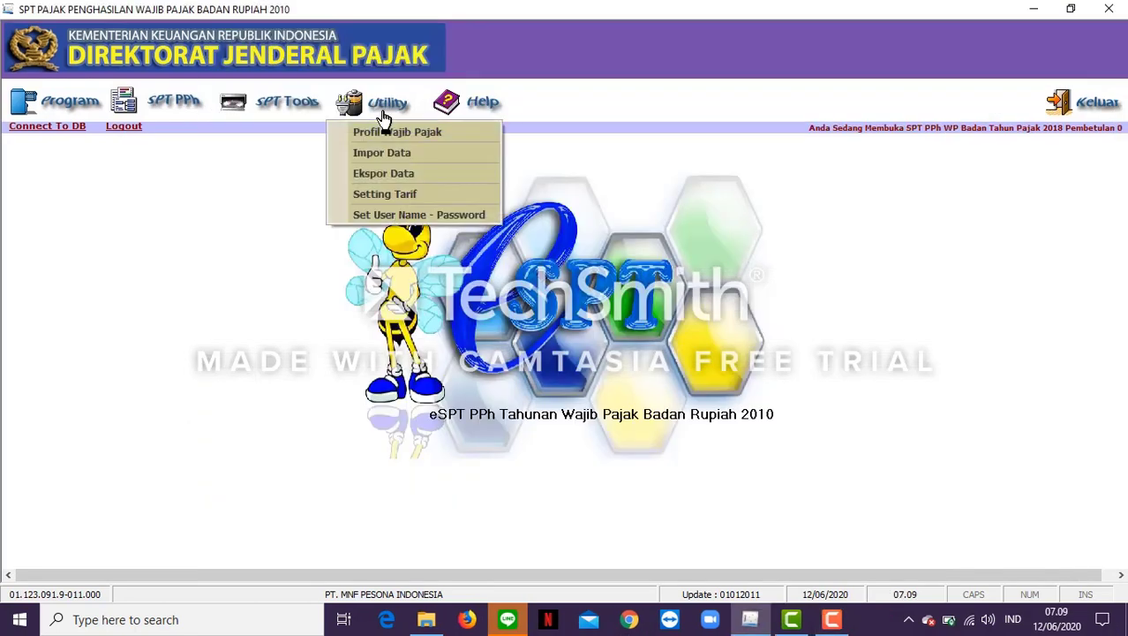
left_click(392, 156)
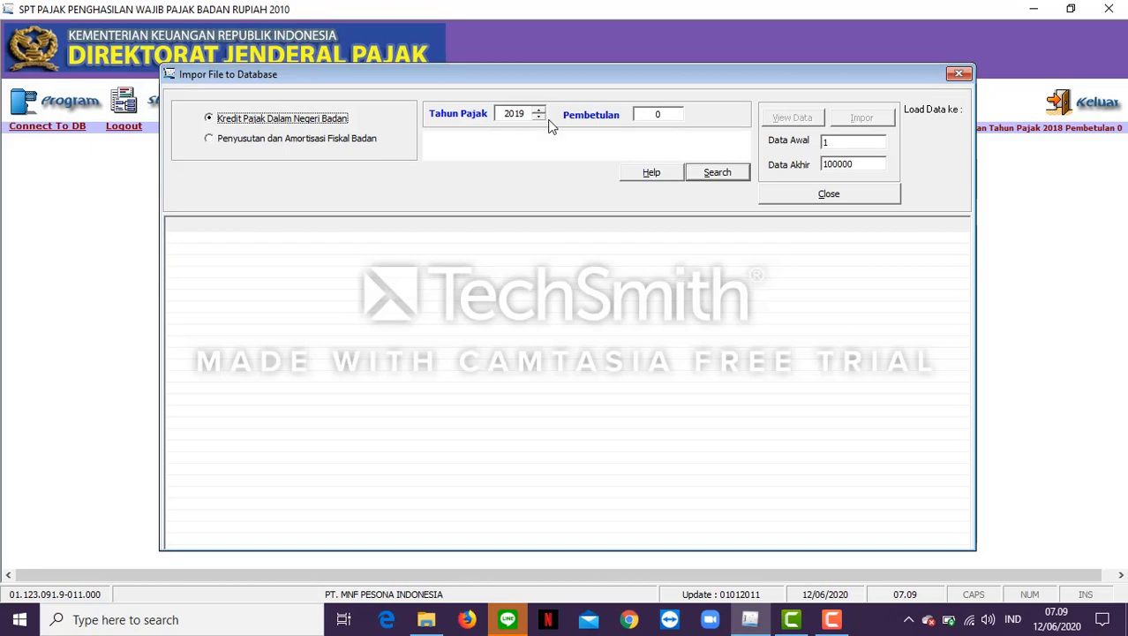
left_click(536, 119)
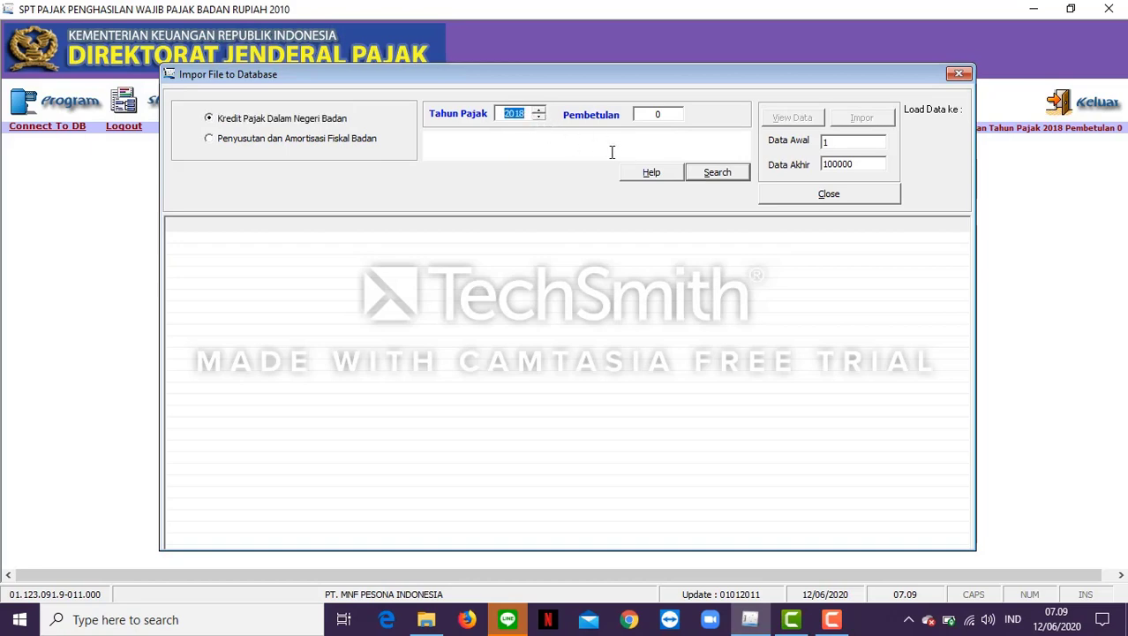
left_click(715, 173)
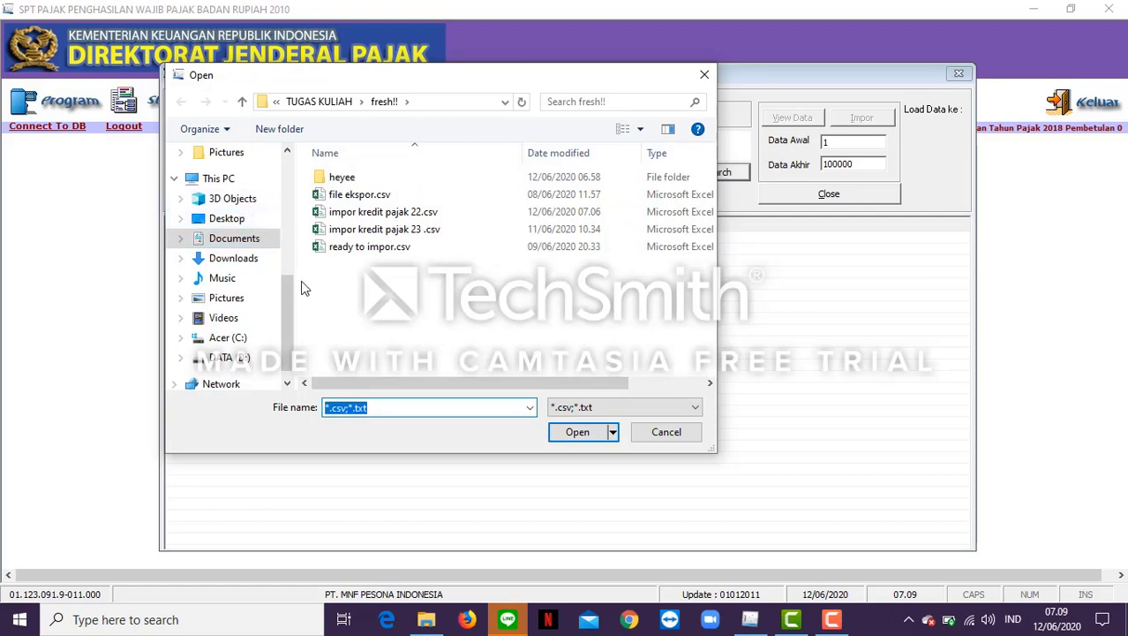
scroll(287, 279, "up", 6)
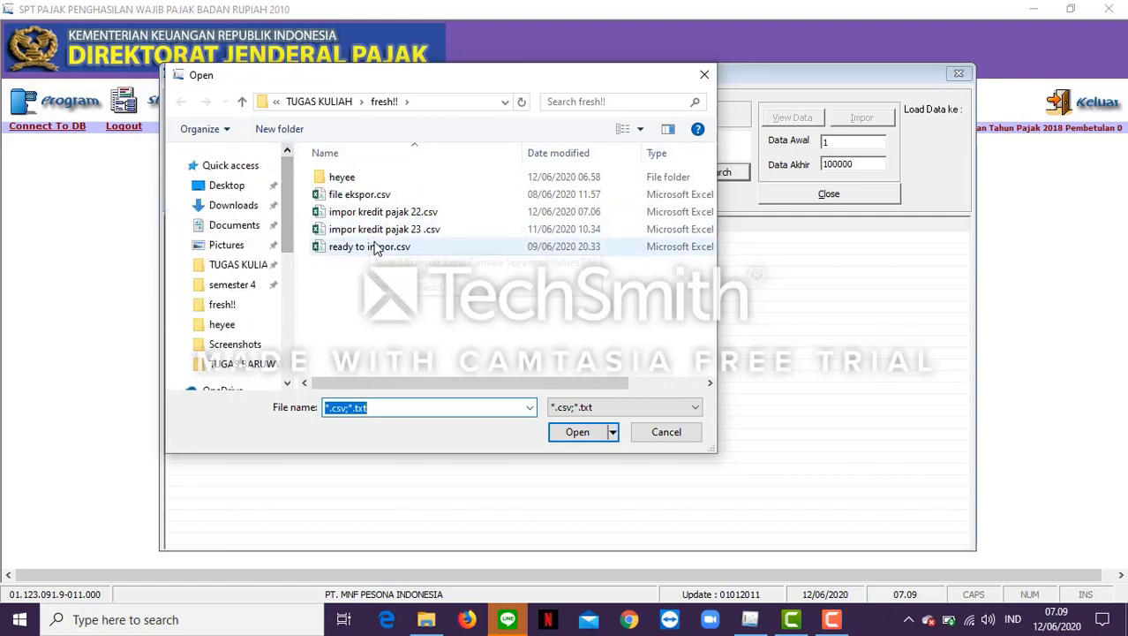
left_click(245, 168)
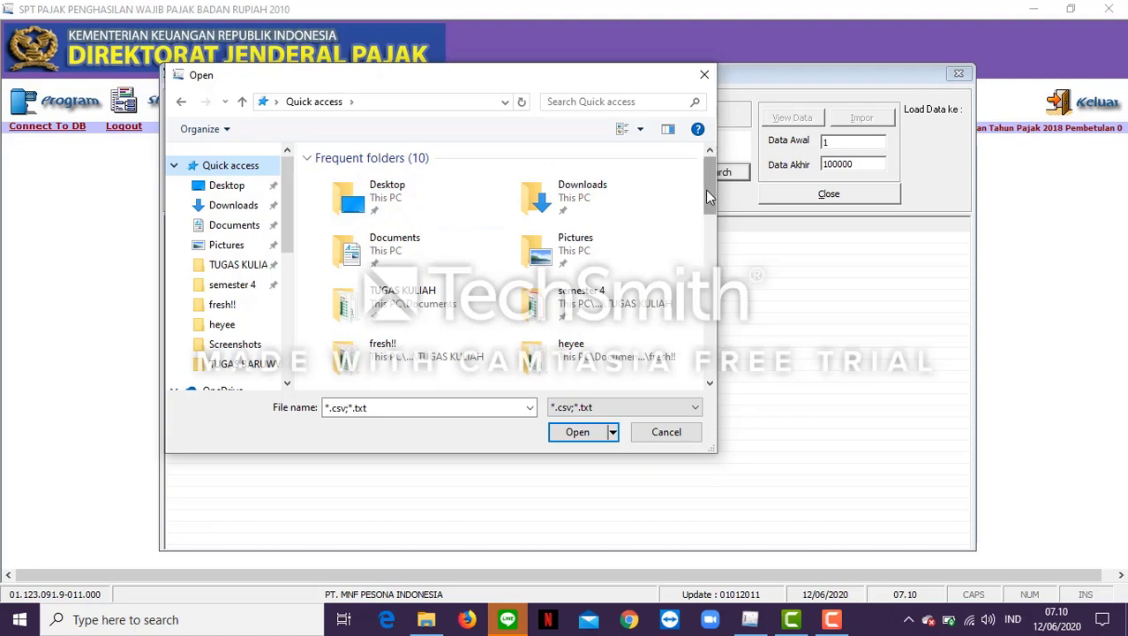
left_click_drag(706, 190, 710, 237)
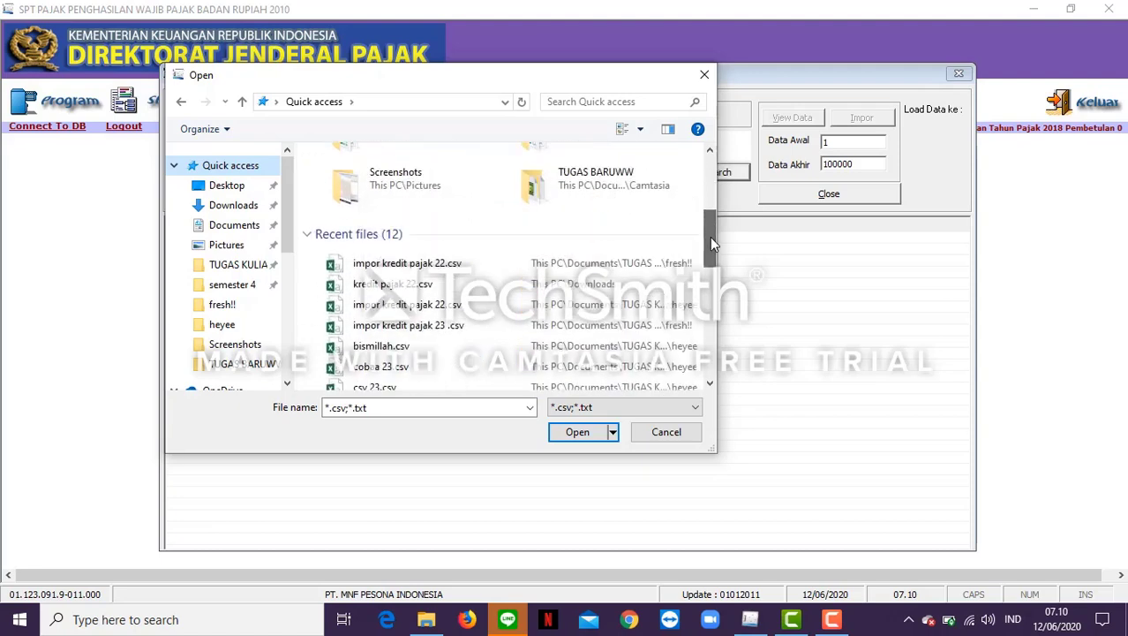
double_click(444, 281)
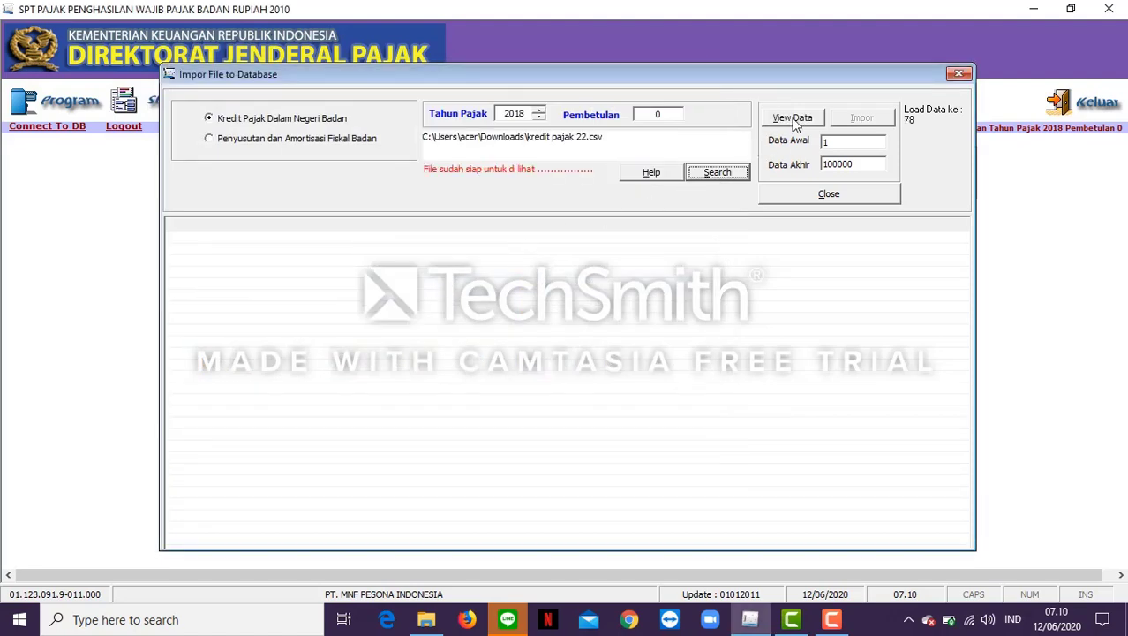
Load the PPh 22 file's rows for preview, import them into the database, and close the import window.
left_click(793, 119)
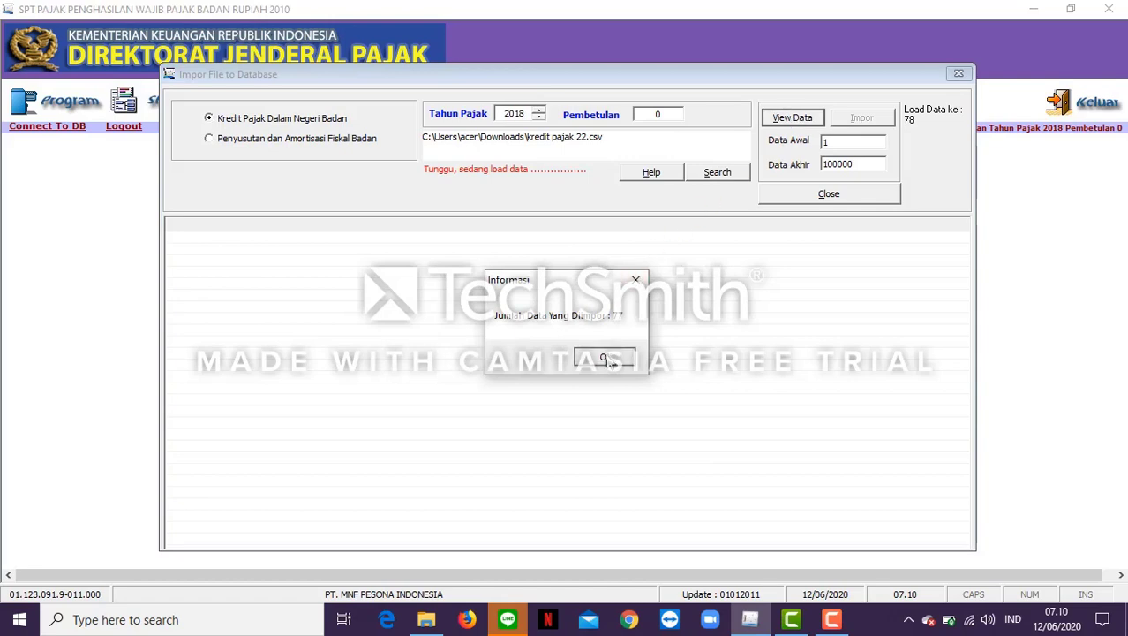
left_click(606, 358)
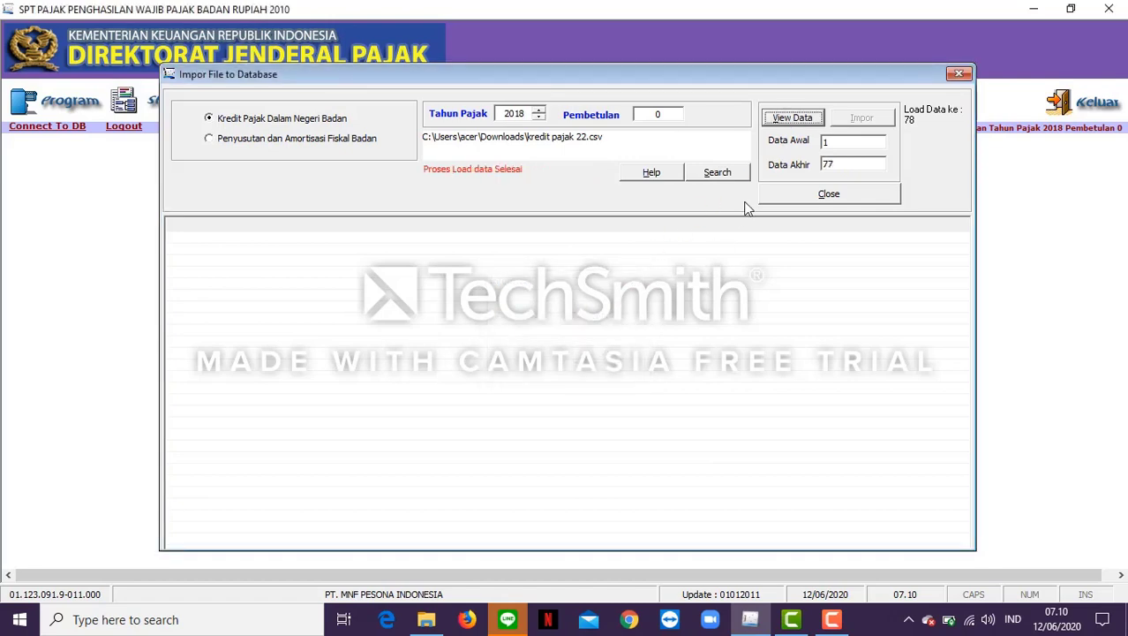
left_click(793, 118)
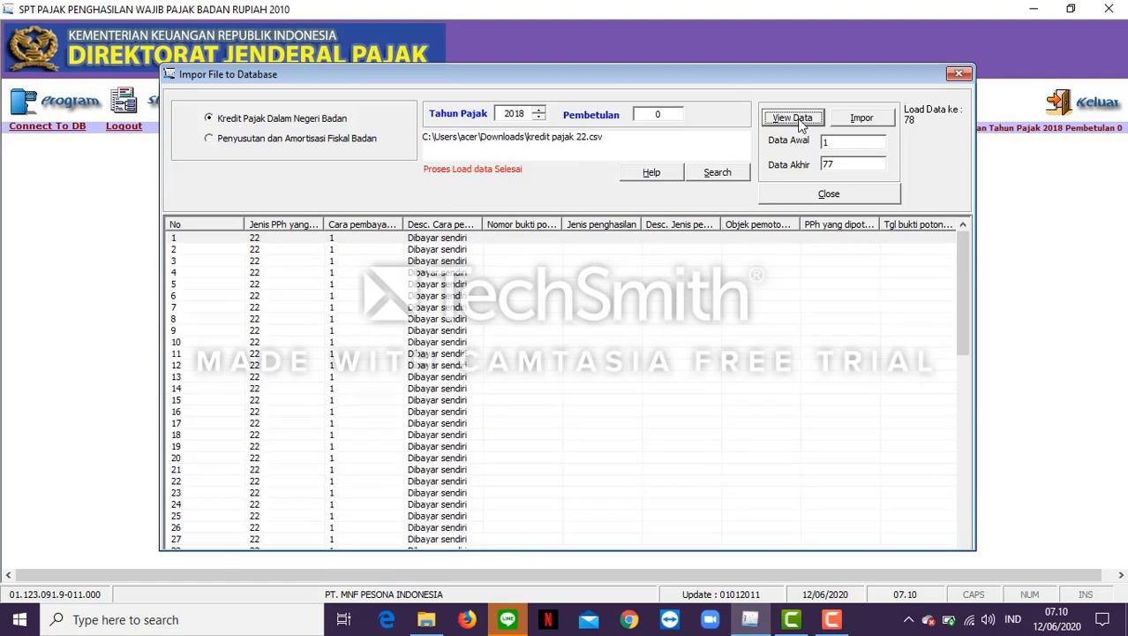
left_click(862, 120)
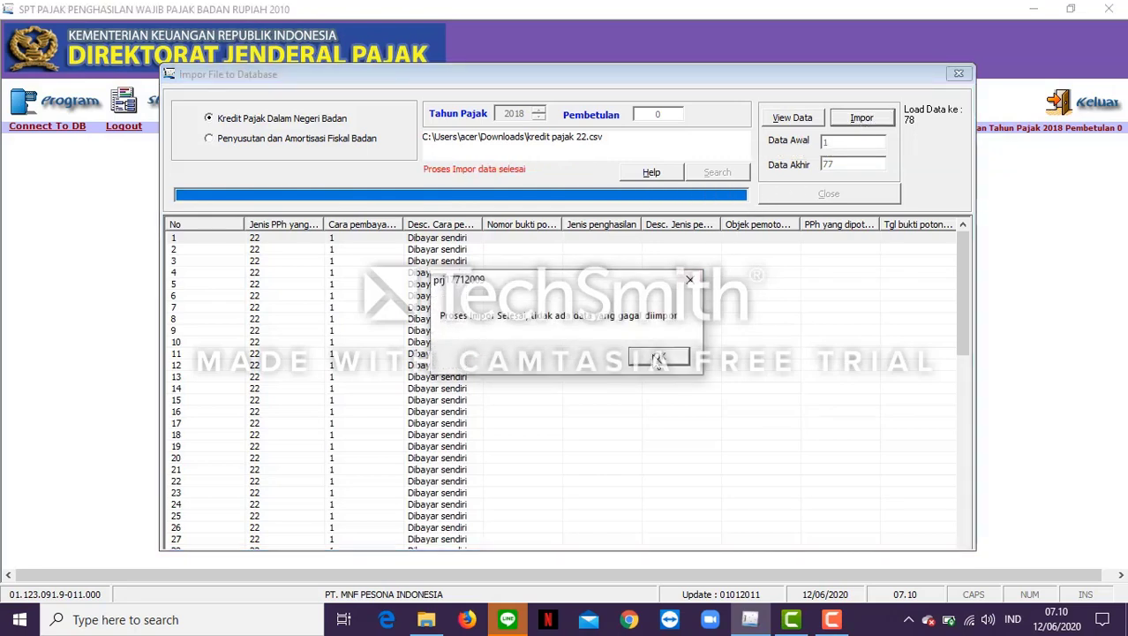
left_click(659, 357)
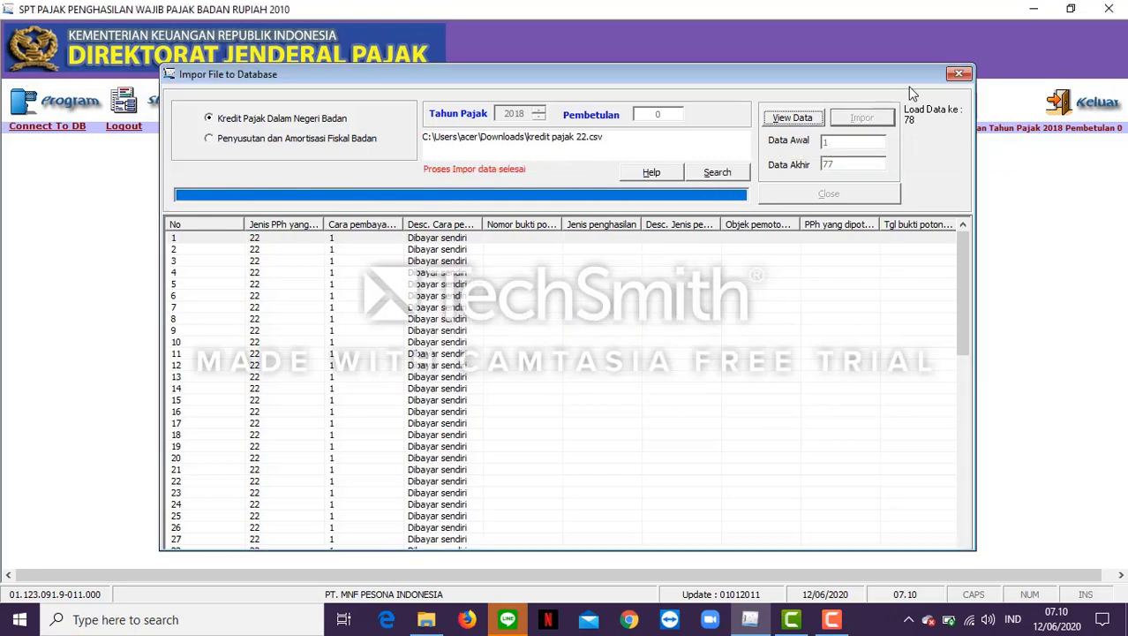
left_click(957, 78)
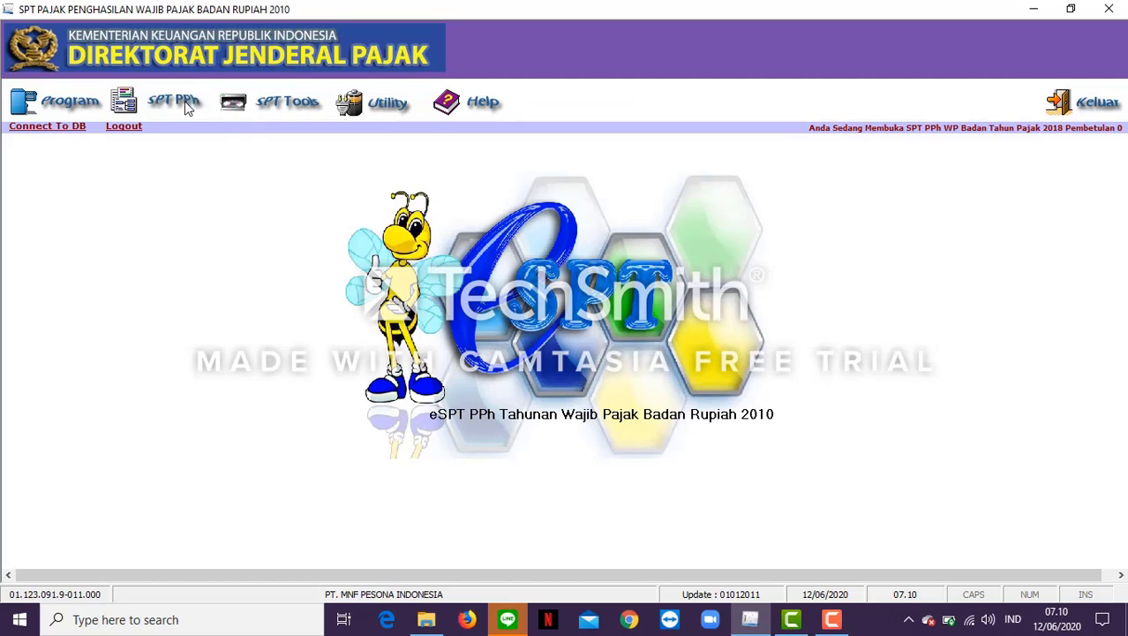
Reopen the existing 2018 SPT for editing.
left_click(91, 113)
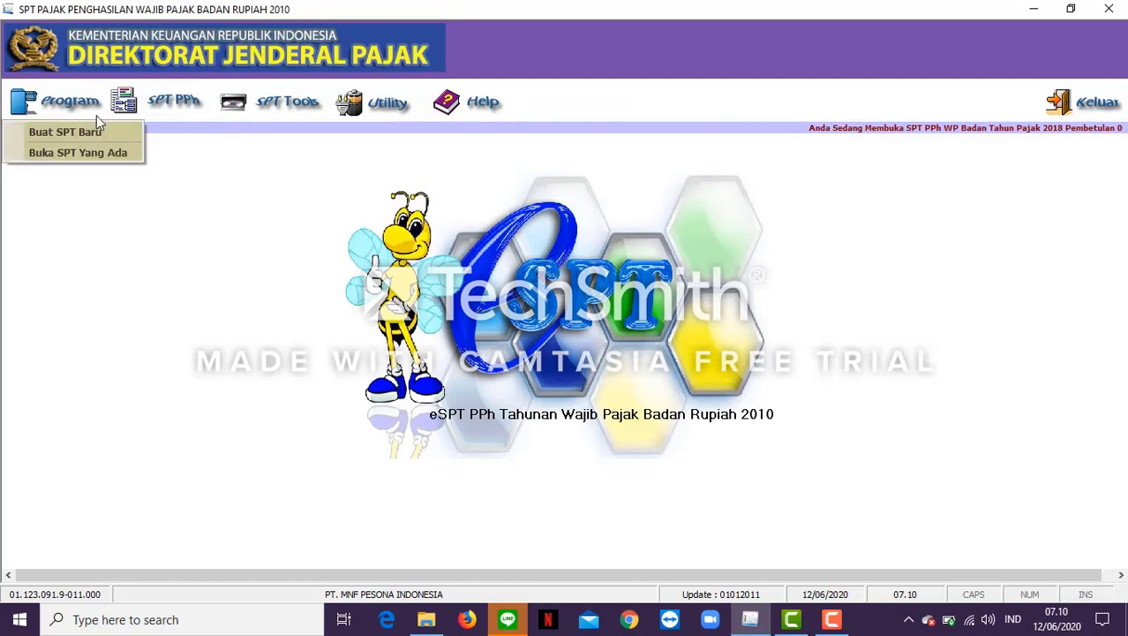
left_click(97, 150)
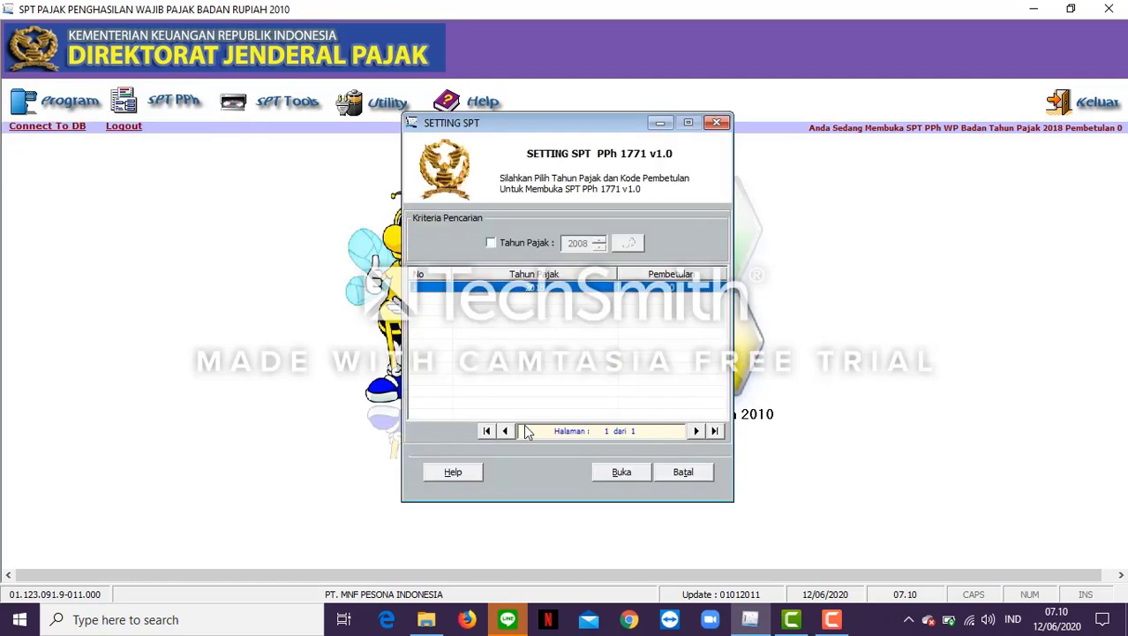
left_click(618, 475)
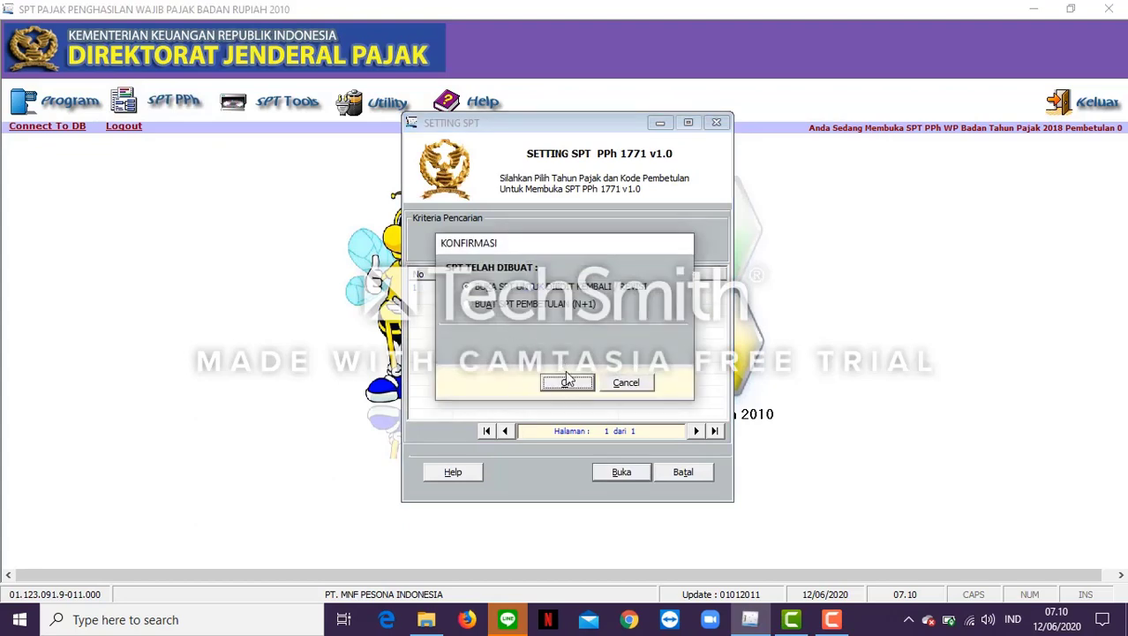
left_click(568, 381)
Open Formulir 1771-III - Kredit Pajak Dalam Negeri and list its entries using the No Bukti filter without a number.
left_click(149, 113)
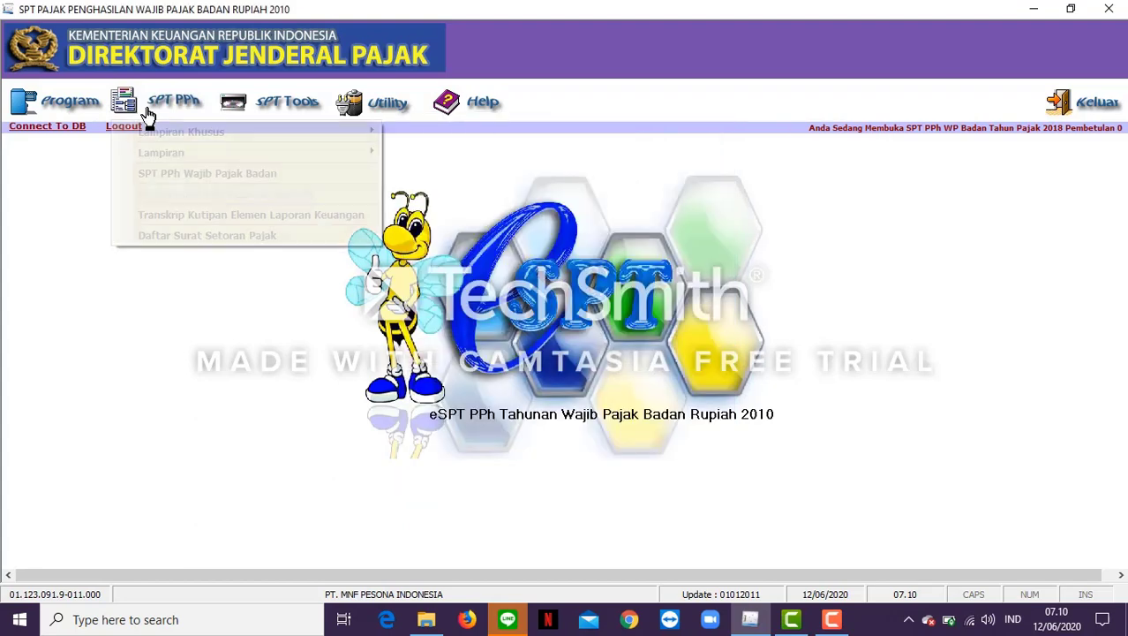
mouse_move(247, 154)
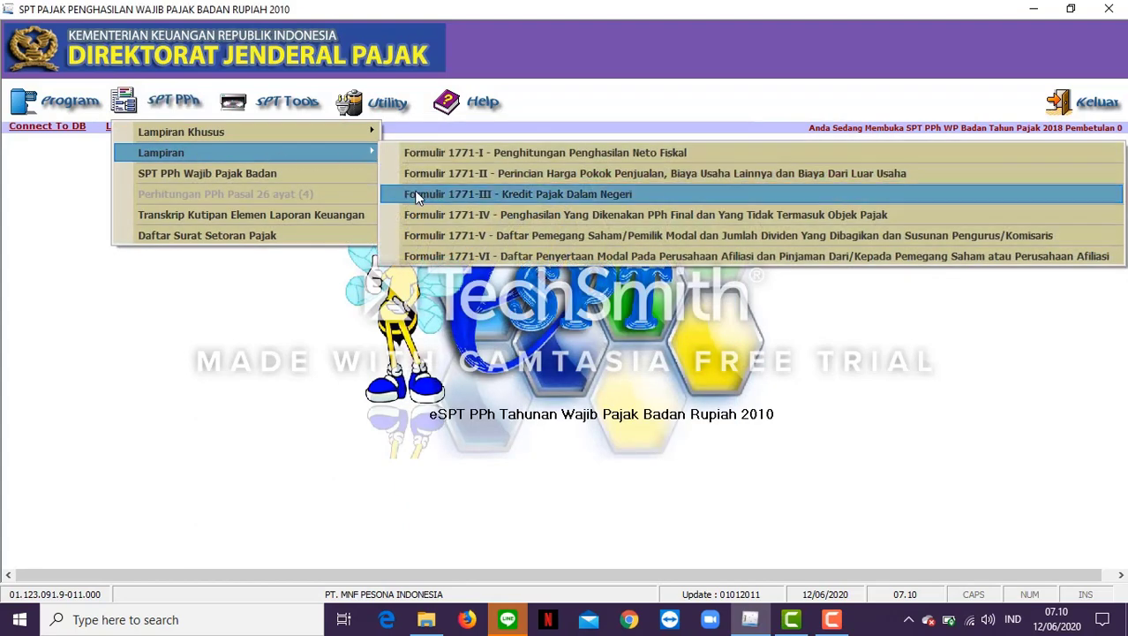
left_click(418, 195)
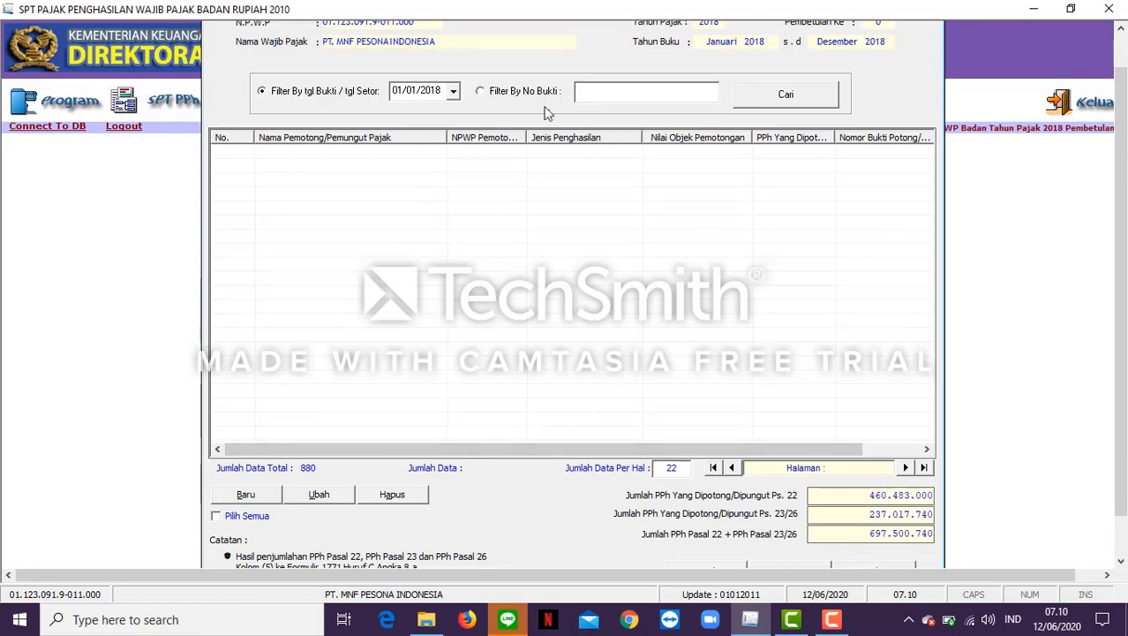
left_click(482, 92)
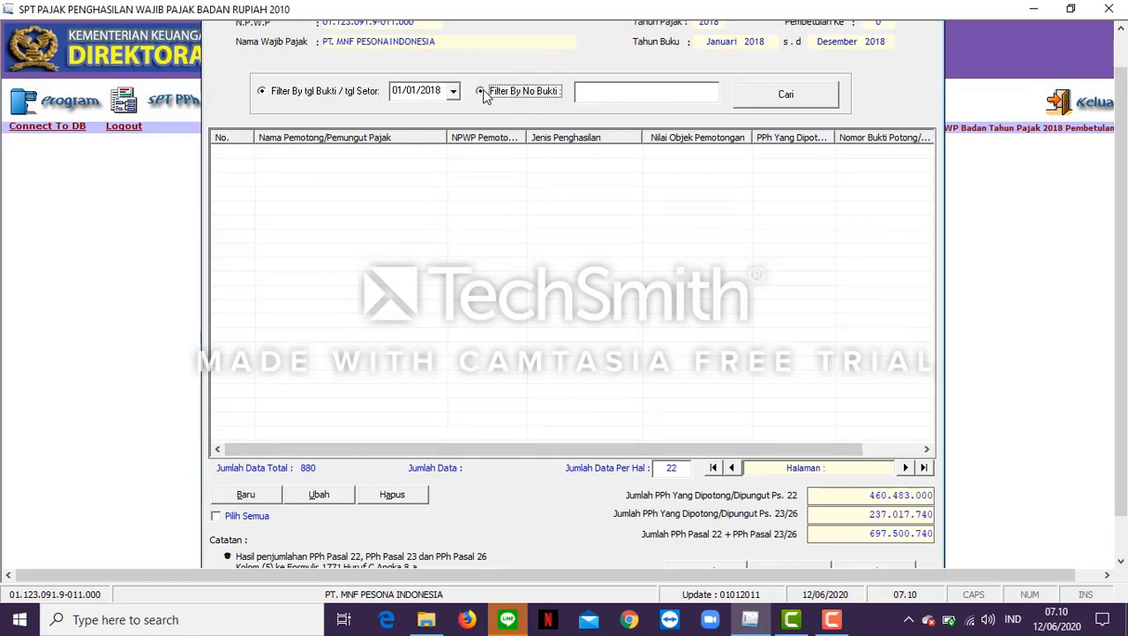
left_click(817, 95)
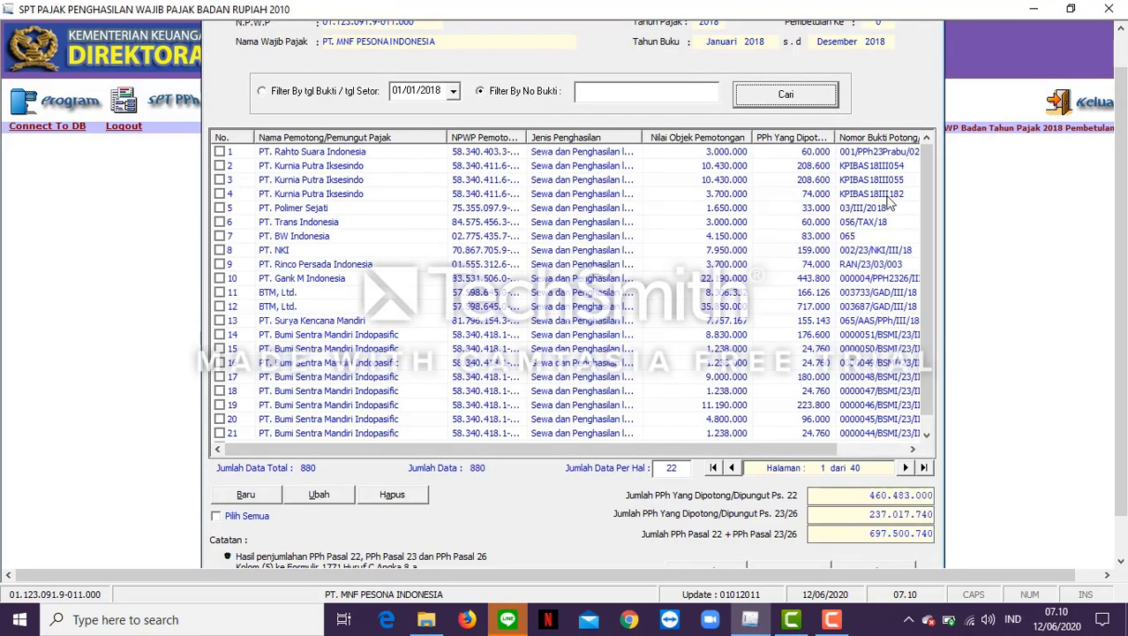
Page forward through the listed tax credit entries from page 1 to page 16.
mouse_move(928, 153)
left_mouse_down()
mouse_move(940, 231)
mouse_move(929, 141)
left_mouse_up()
left_click(904, 467)
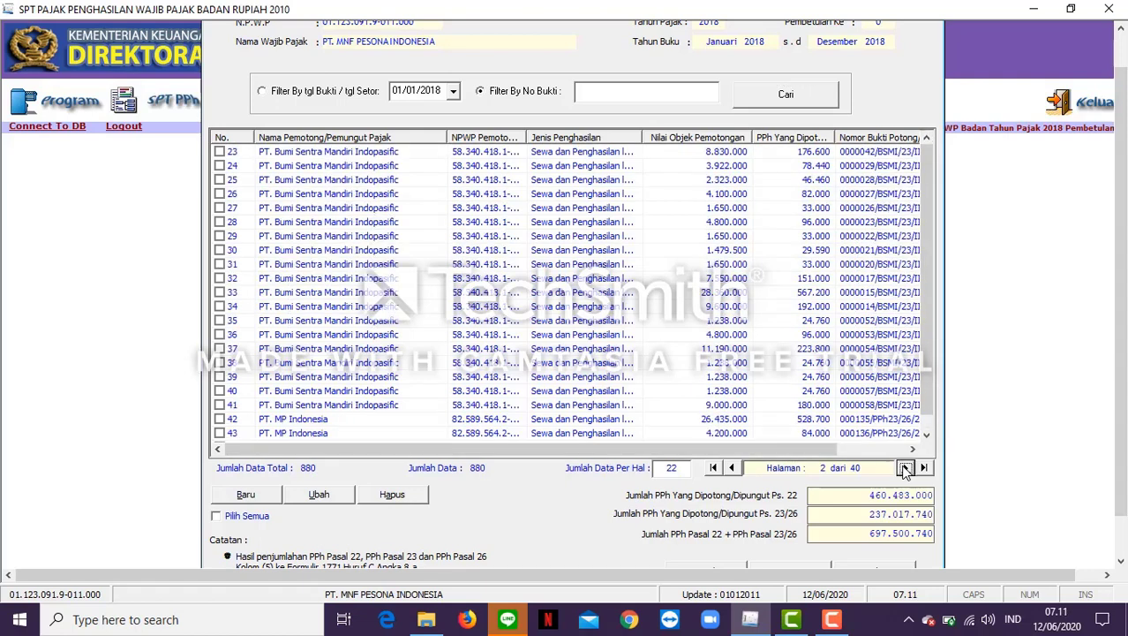
left_click(904, 467)
left_click(904, 467)
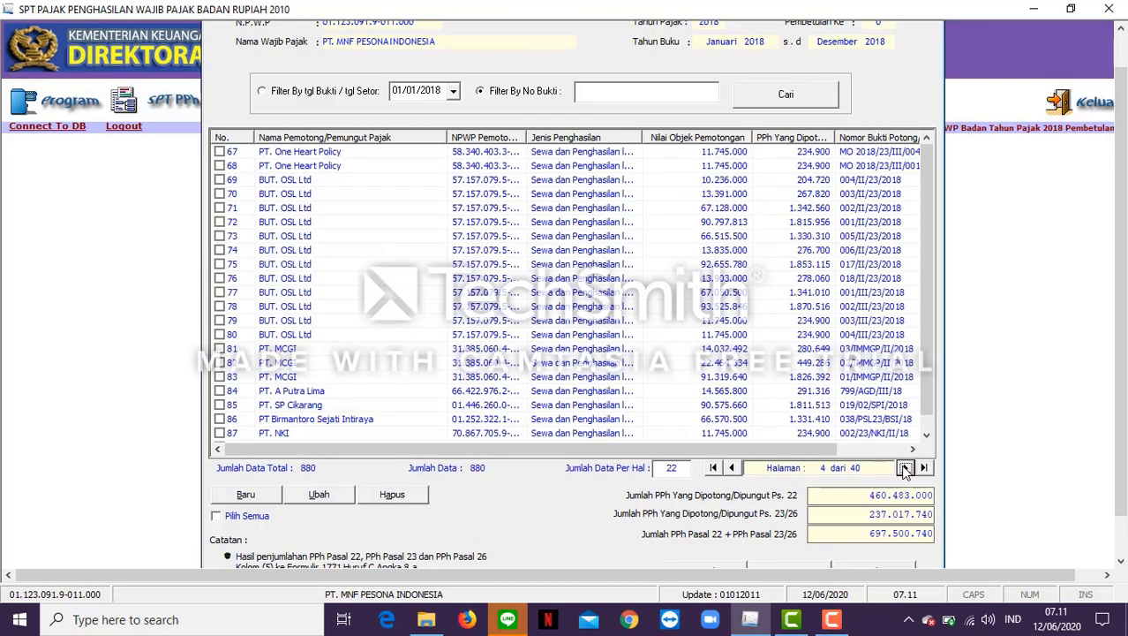
left_click(904, 467)
left_click(904, 467)
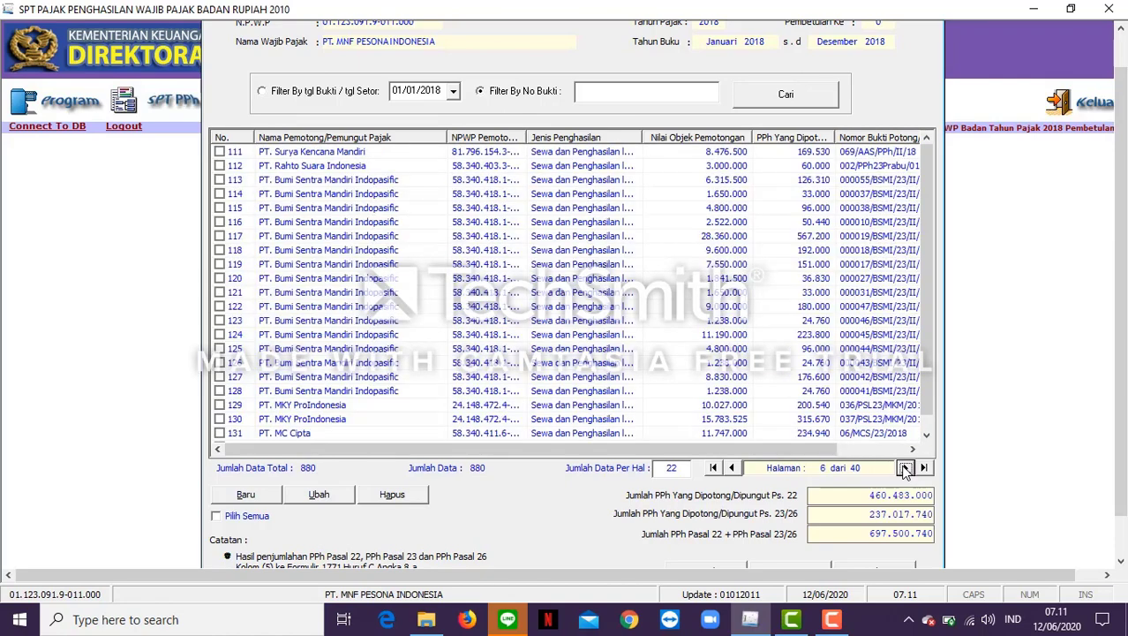
left_click(905, 467)
left_click(904, 467)
left_click(904, 467)
left_click(905, 467)
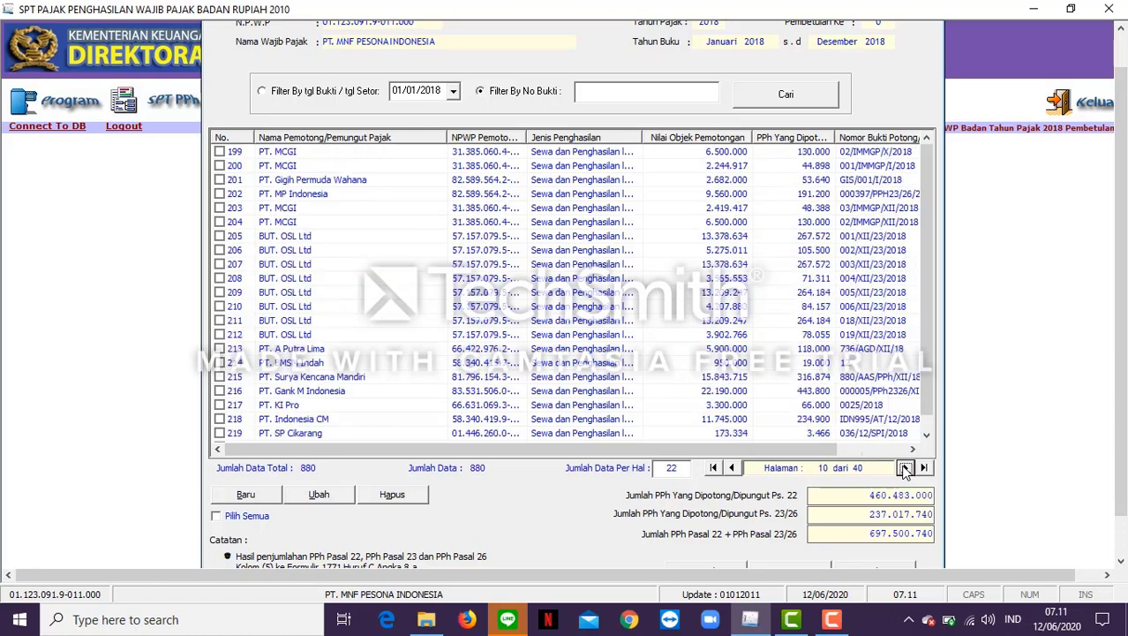
left_click(904, 467)
left_click(904, 467)
left_click(904, 467)
left_click(904, 467)
left_click(904, 468)
left_click(905, 467)
left_click(904, 467)
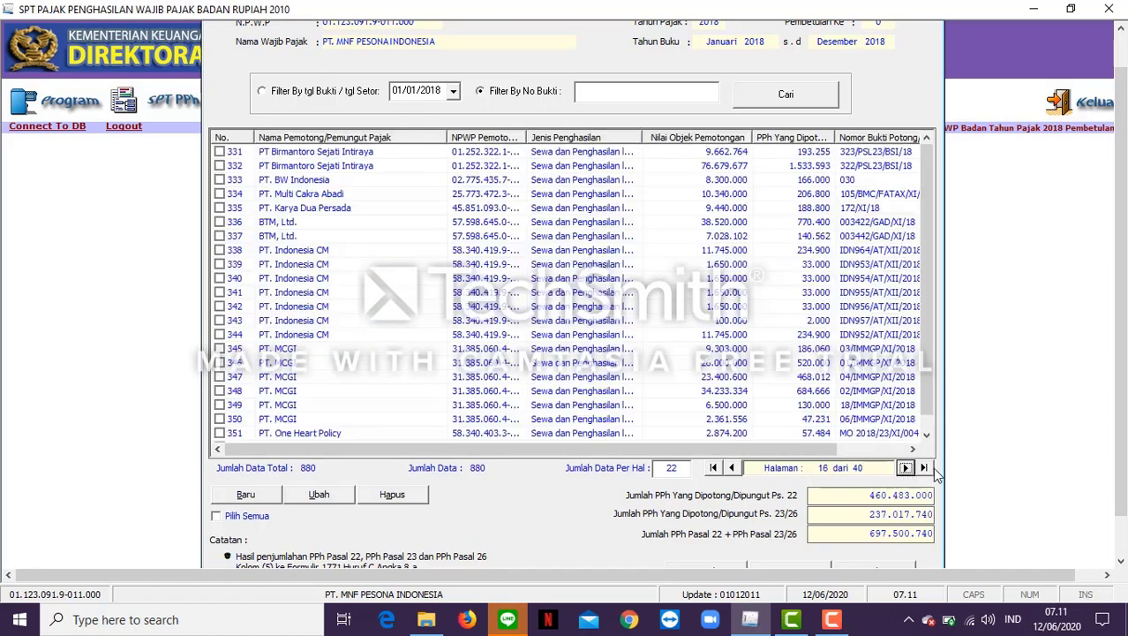
Examine the imported PPh 22 entries on the last page of the list, and close the form.
left_click(923, 468)
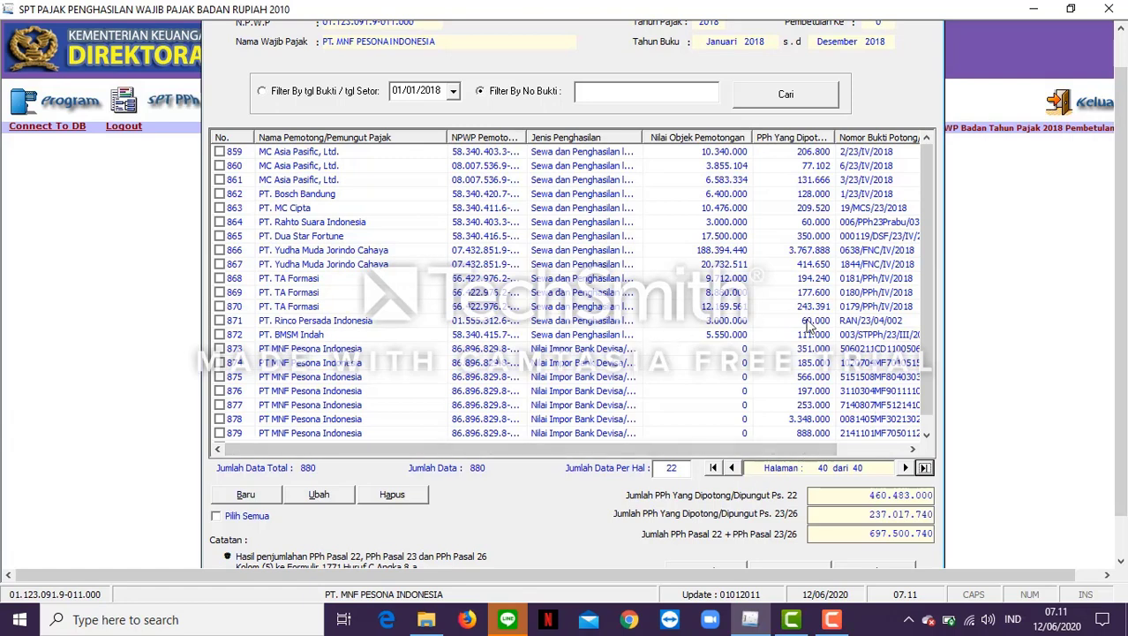
scroll(927, 387, "down", 1)
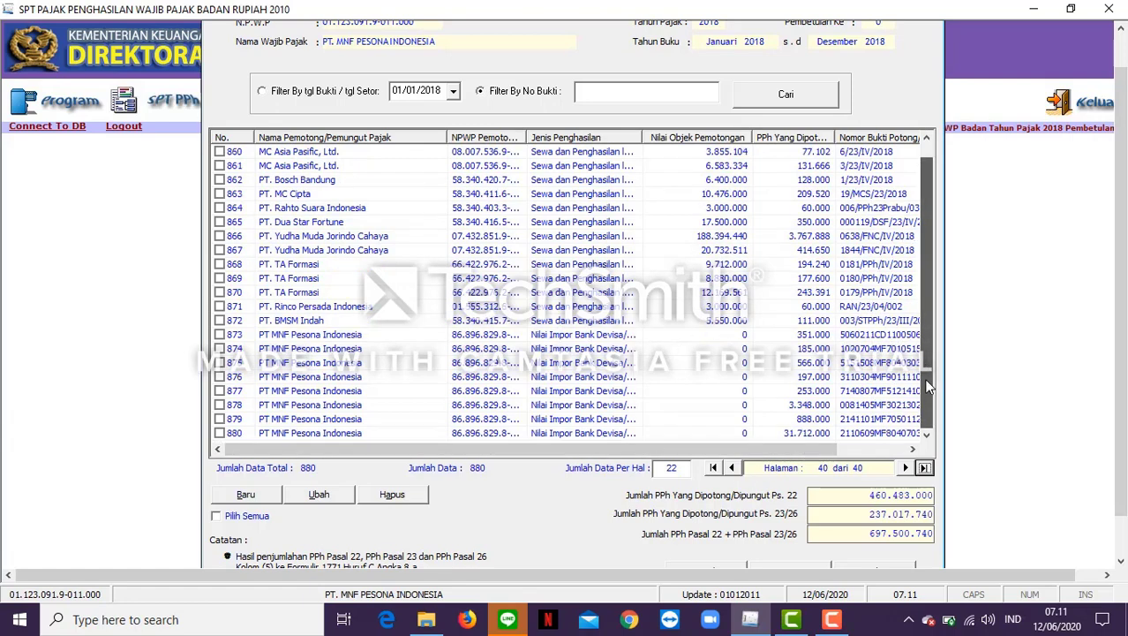
scroll(925, 379, "up", 1)
scroll(926, 375, "down", 1)
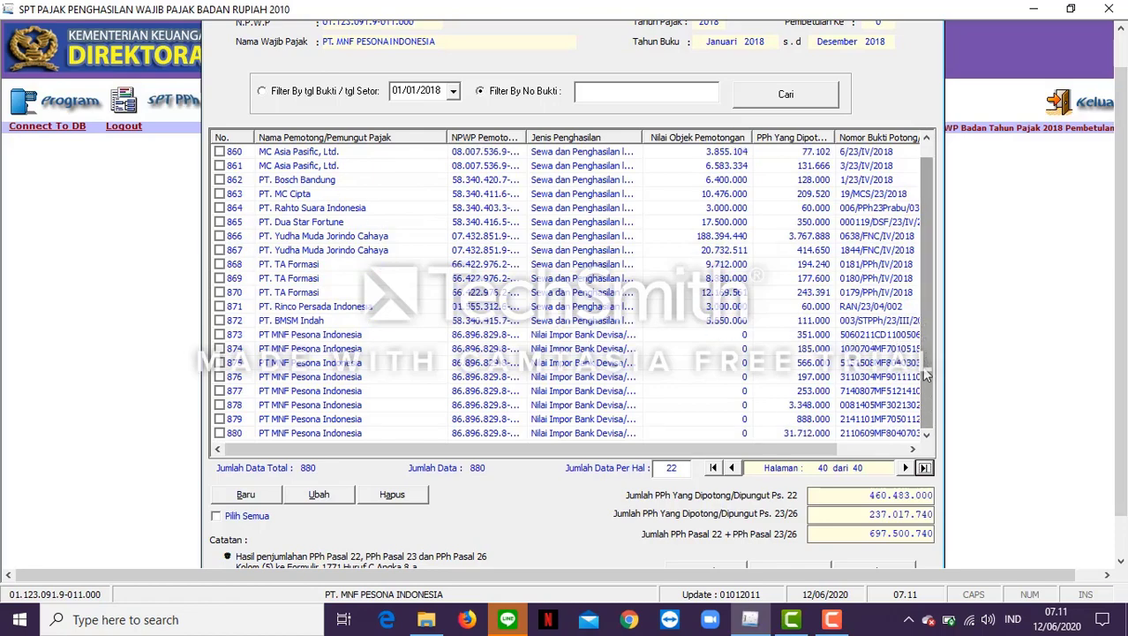
left_click_drag(682, 450, 653, 447)
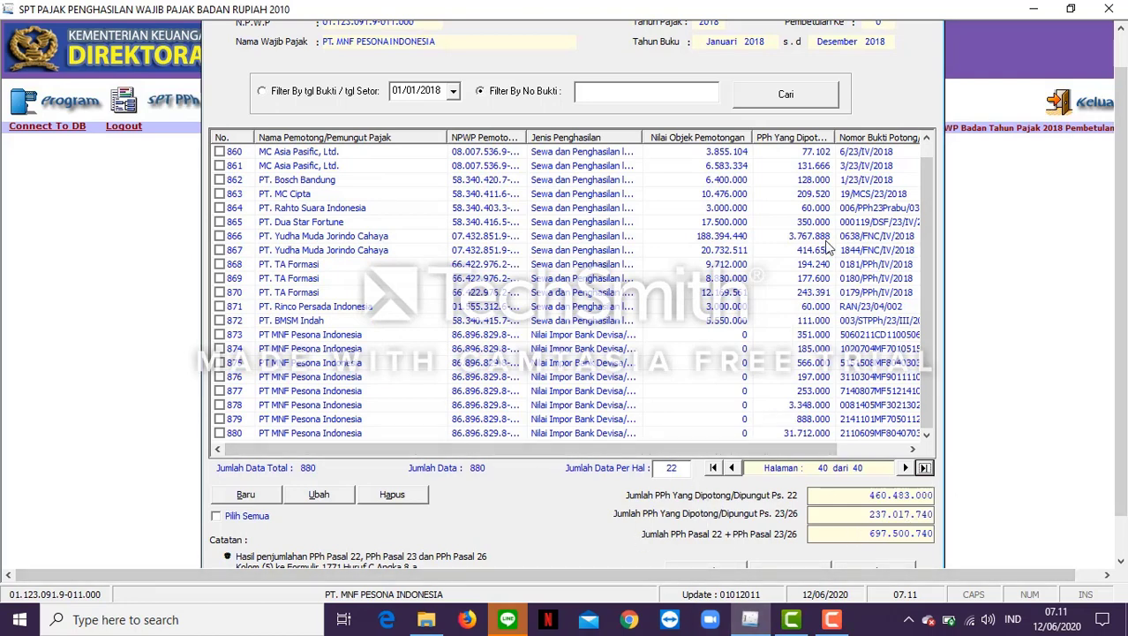
left_click_drag(1122, 92, 1122, 55)
left_click(924, 42)
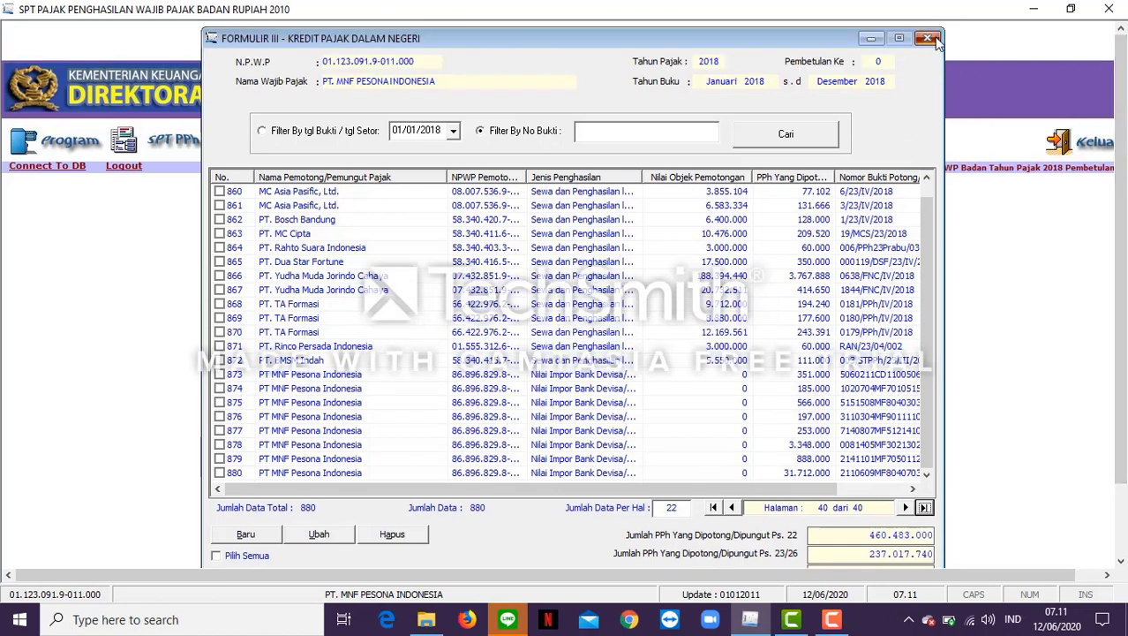